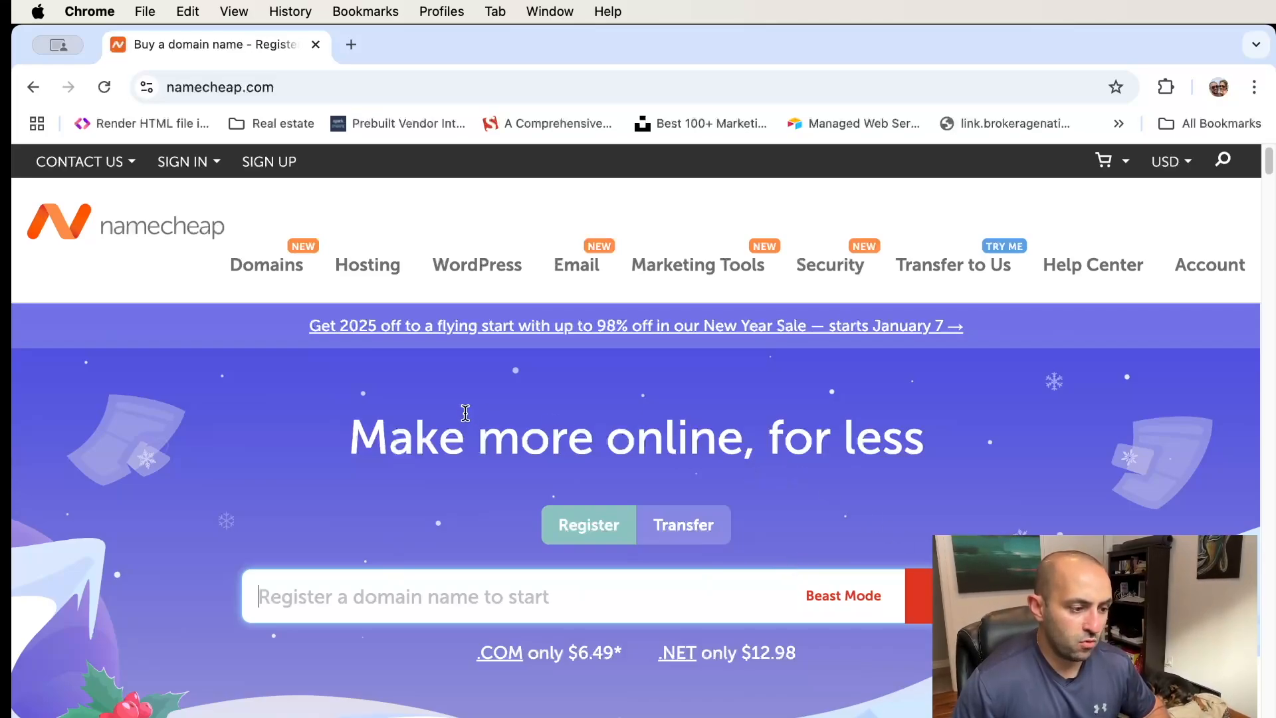
Open cloudways.com in a new browser tab
click(349, 45)
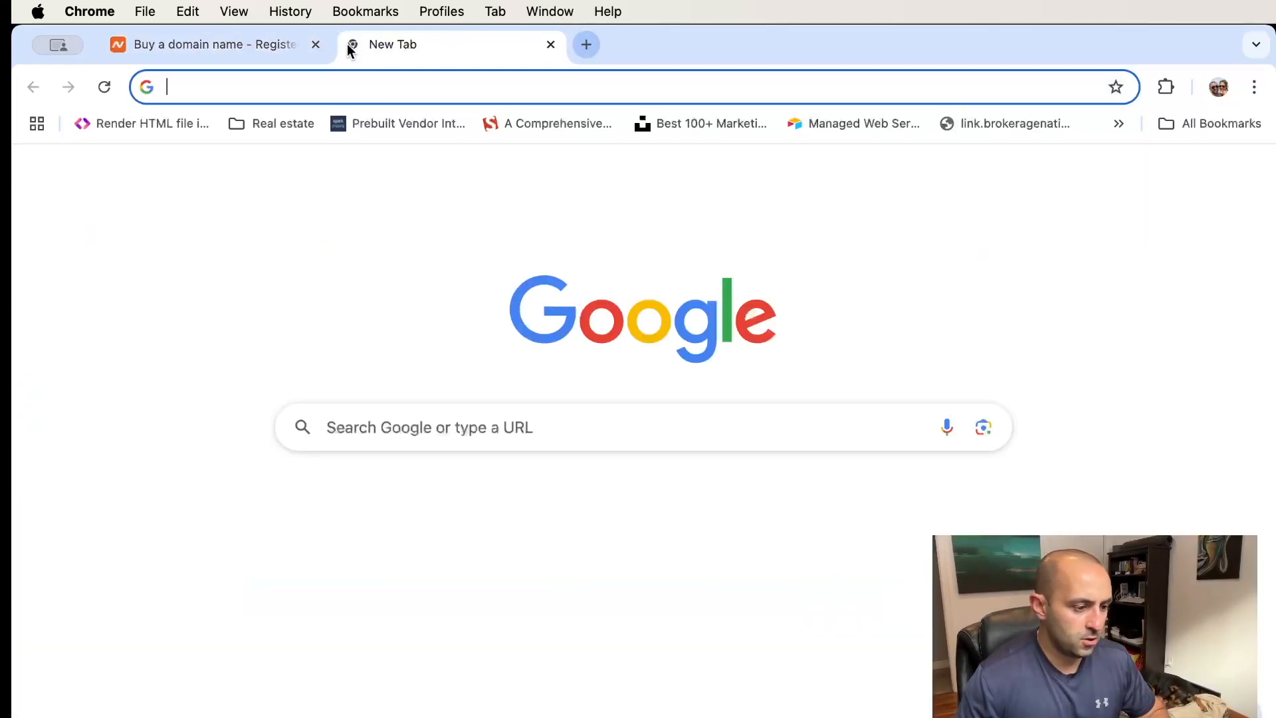
text(cloudw)
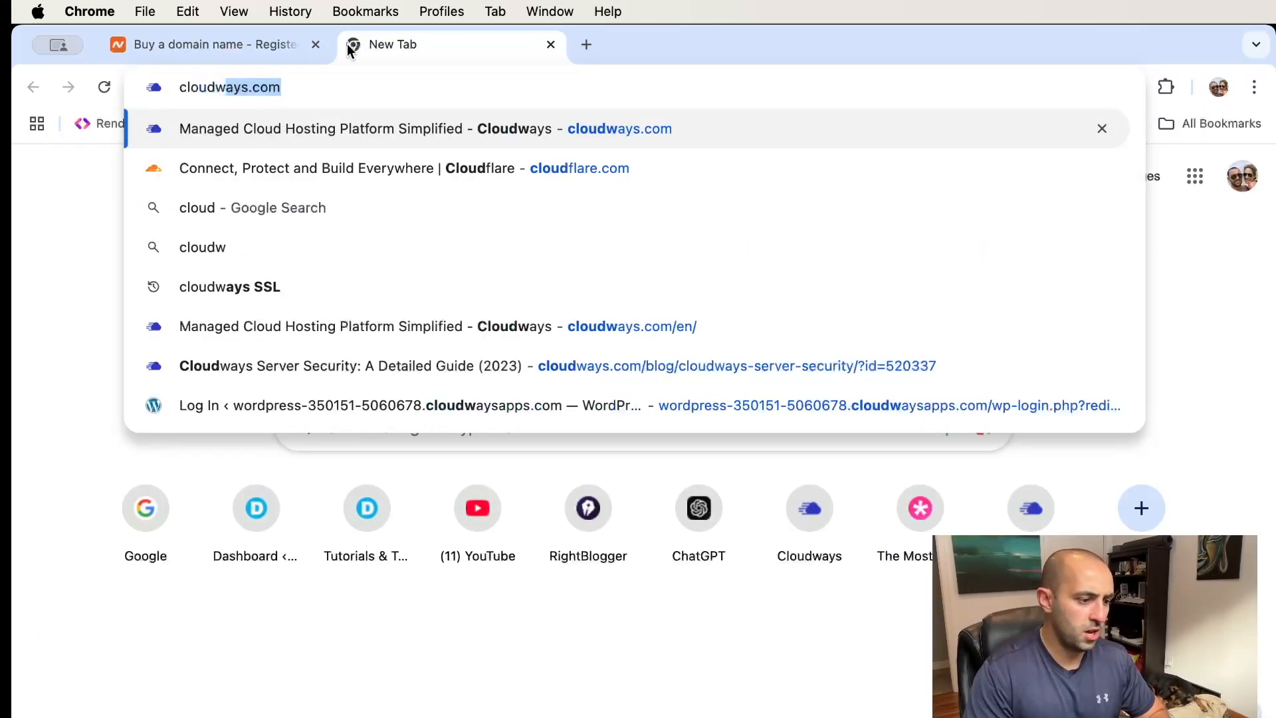
text(ays.com)
key(Return)
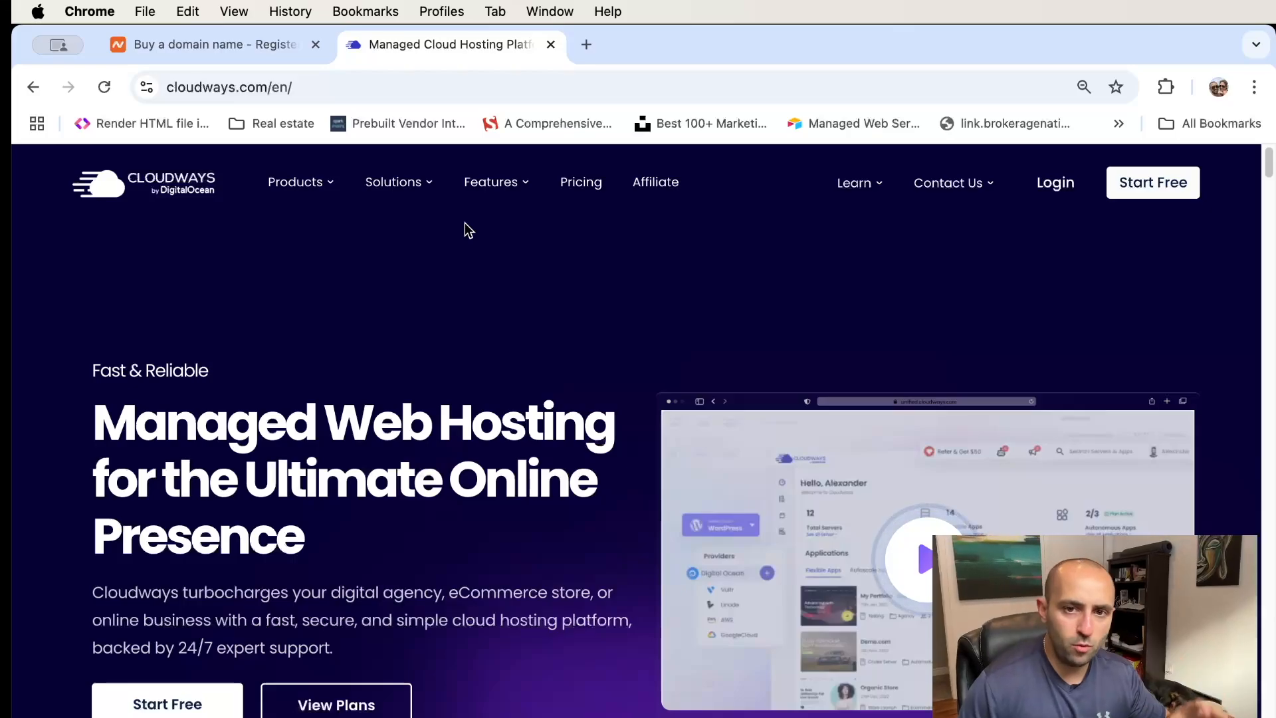
Log in to the Cloudways account from the homepage
scroll(475, 281, down, 1)
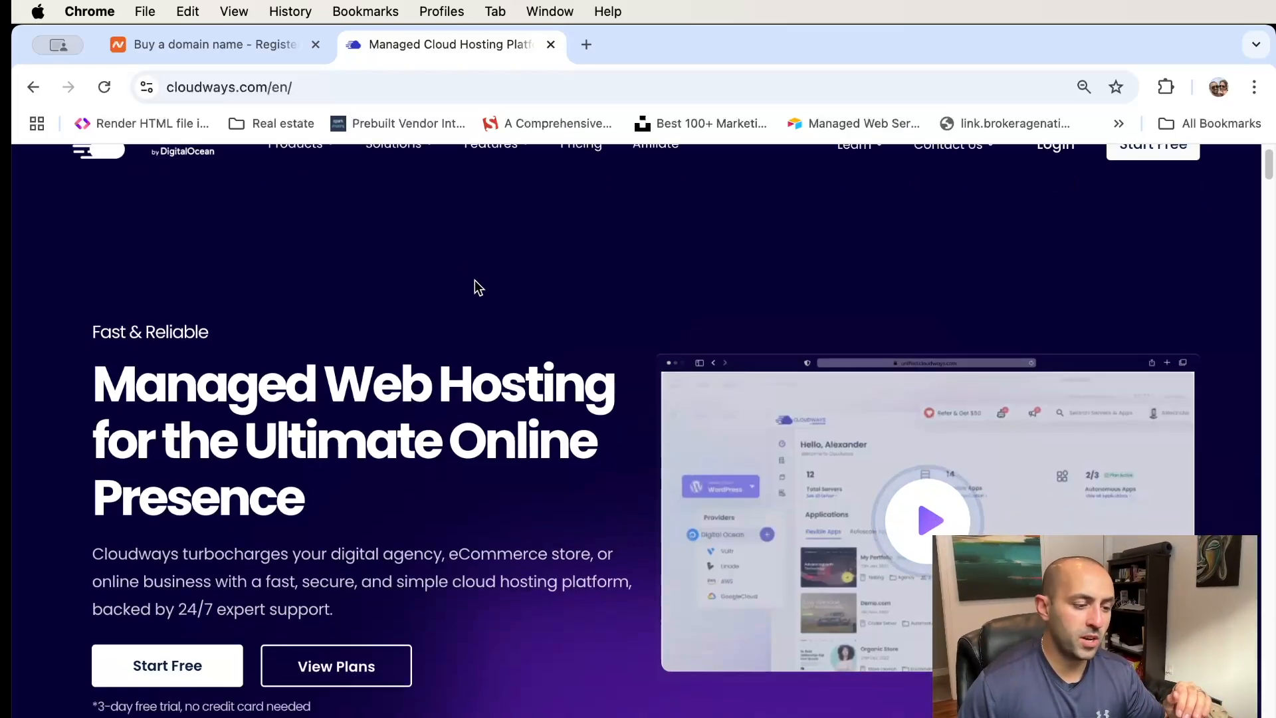
scroll(474, 280, up, 1)
scroll(507, 281, down, 2)
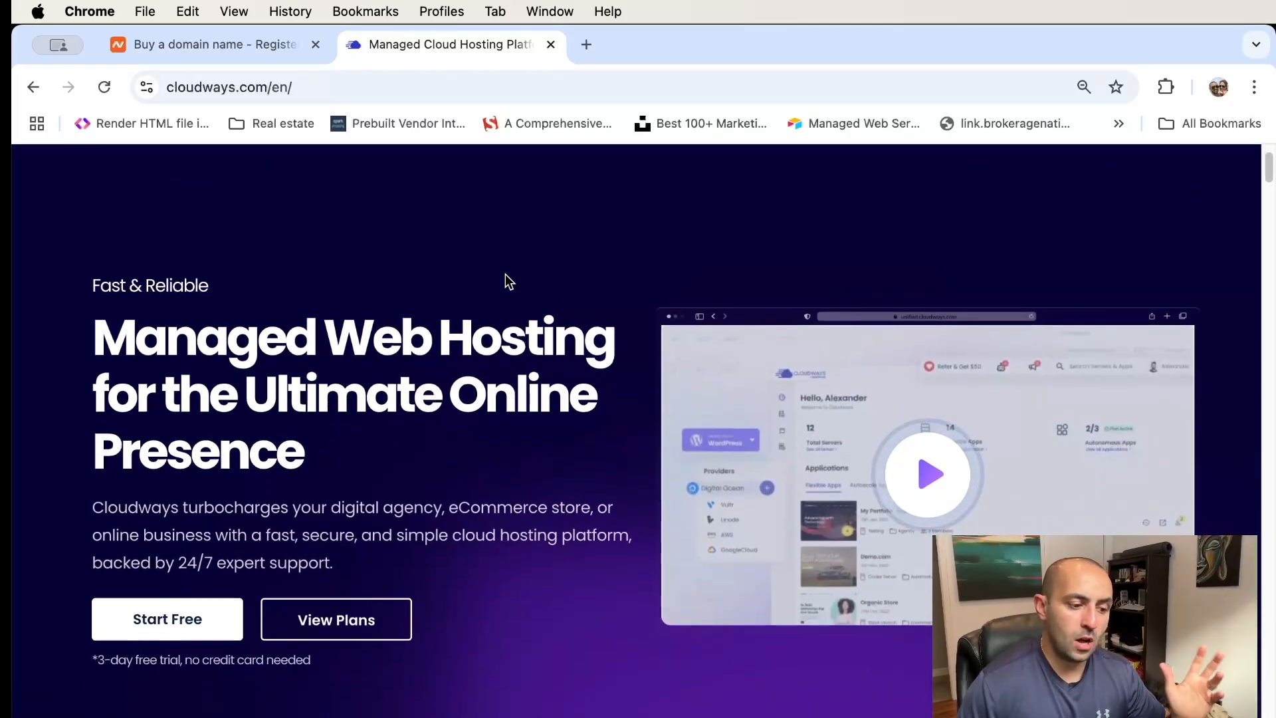
scroll(506, 281, up, 2)
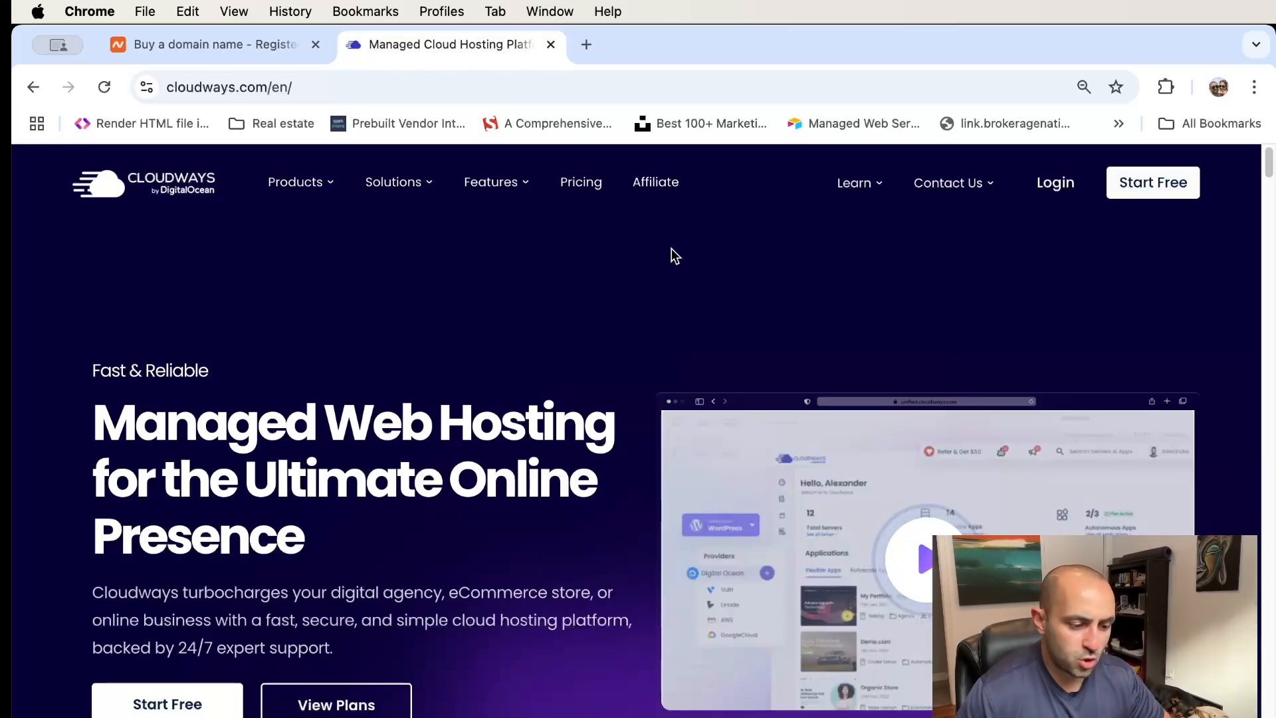
scroll(791, 277, up, 1)
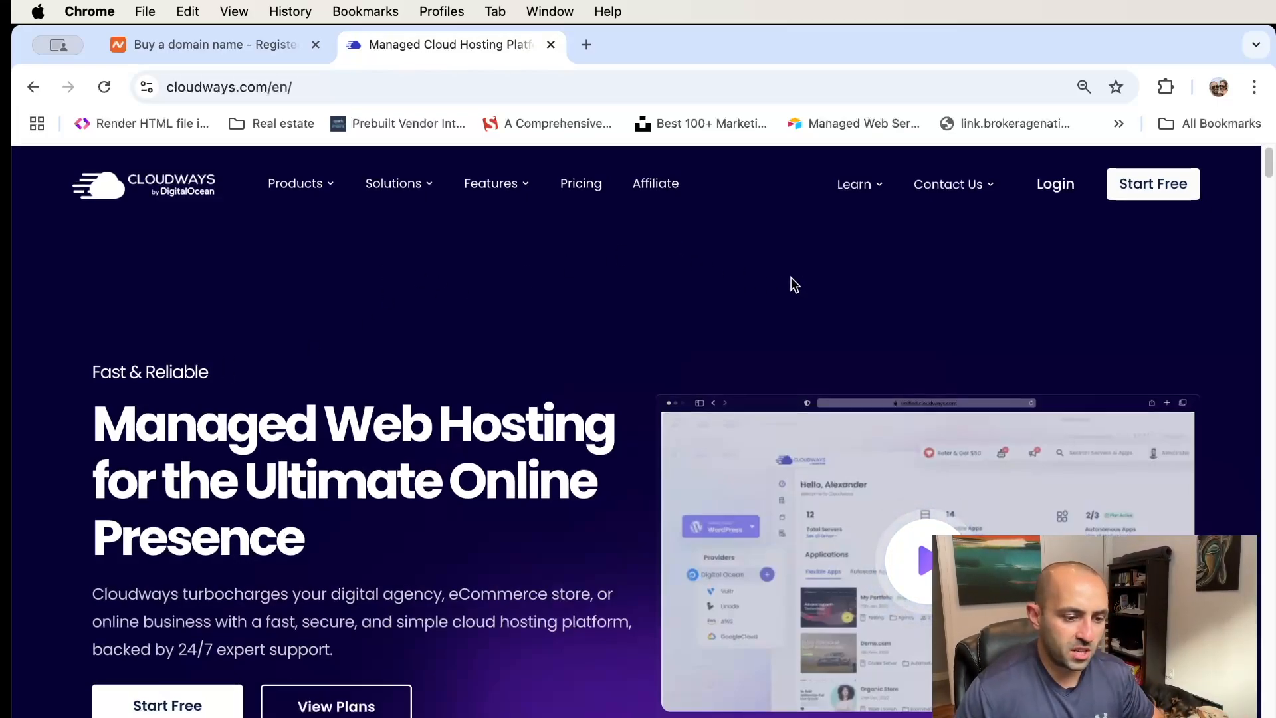
click(1056, 184)
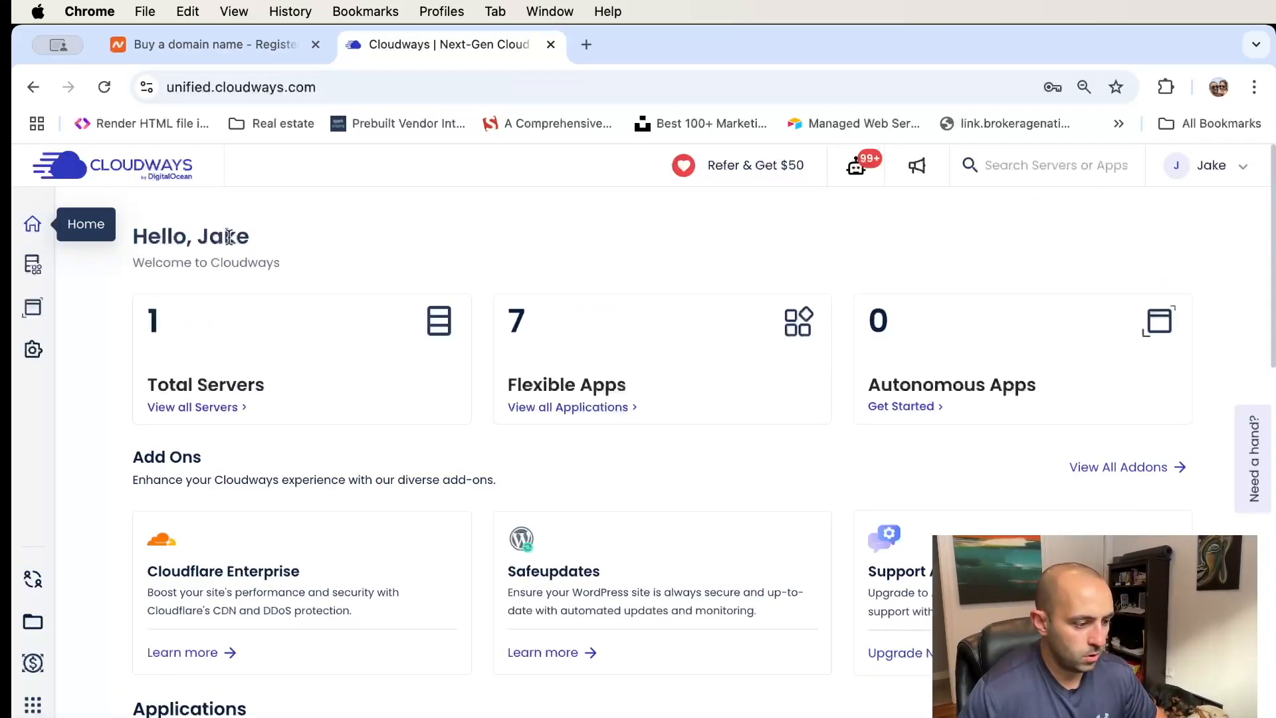
Start adding a new application on Your Server from the applications list
click(569, 408)
click(1098, 240)
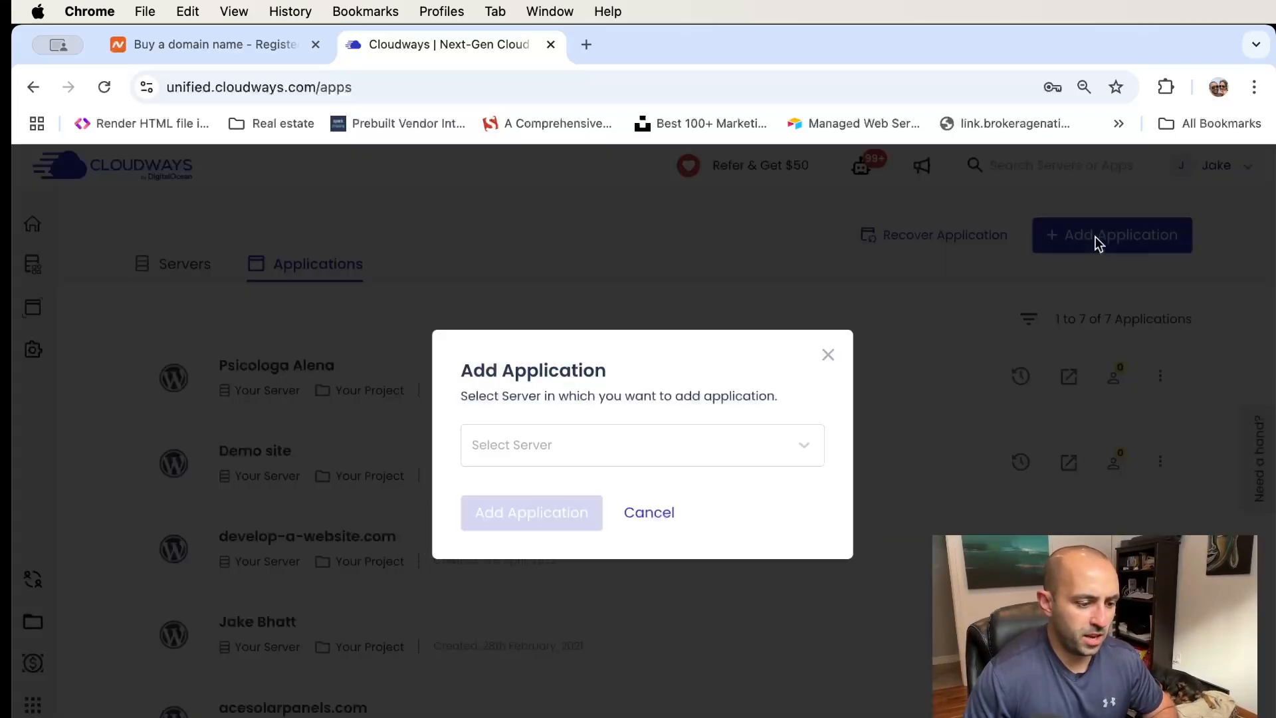
click(598, 444)
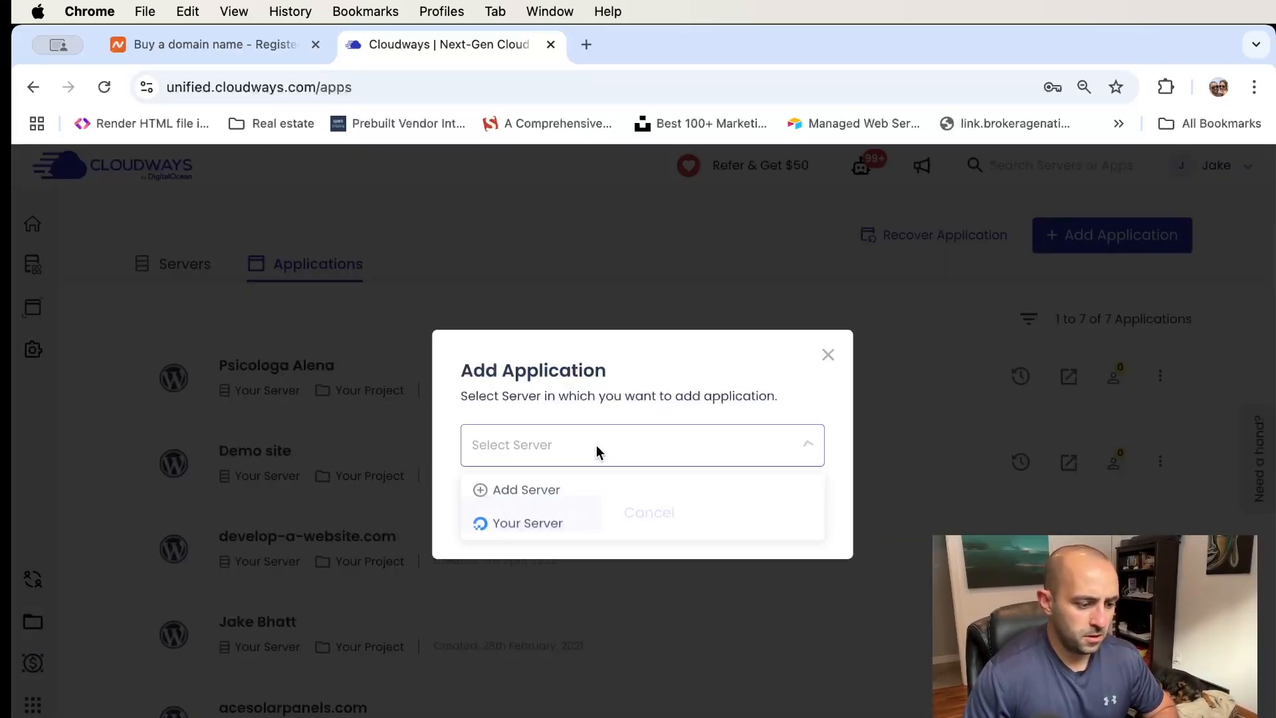
click(549, 529)
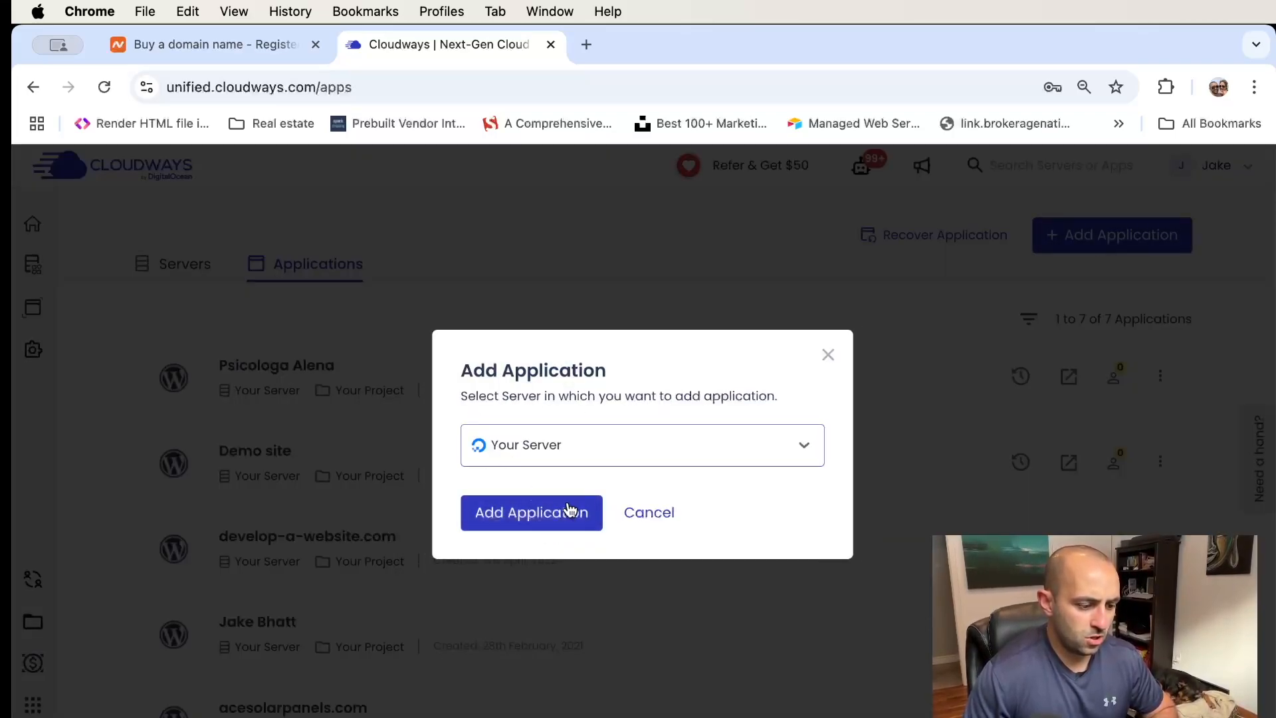
click(533, 519)
click(1108, 134)
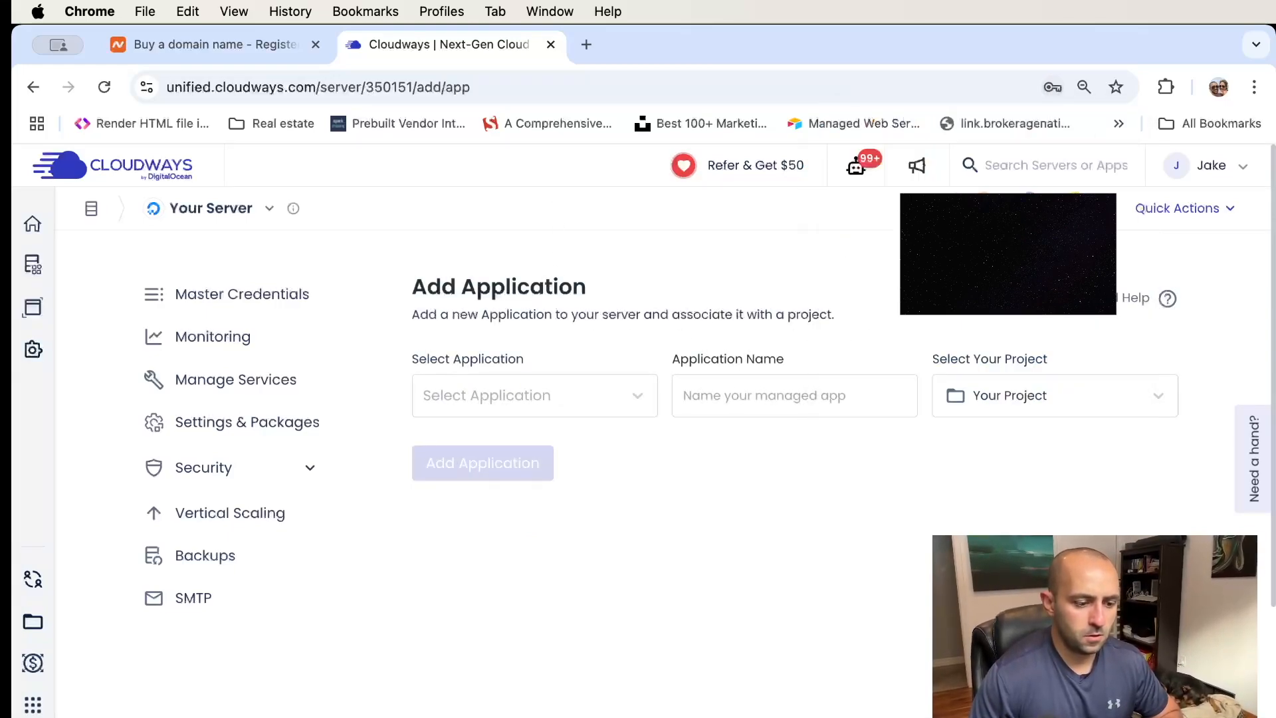
Add a WordPress Version 6.2.2 application named AI Agency Website
click(517, 392)
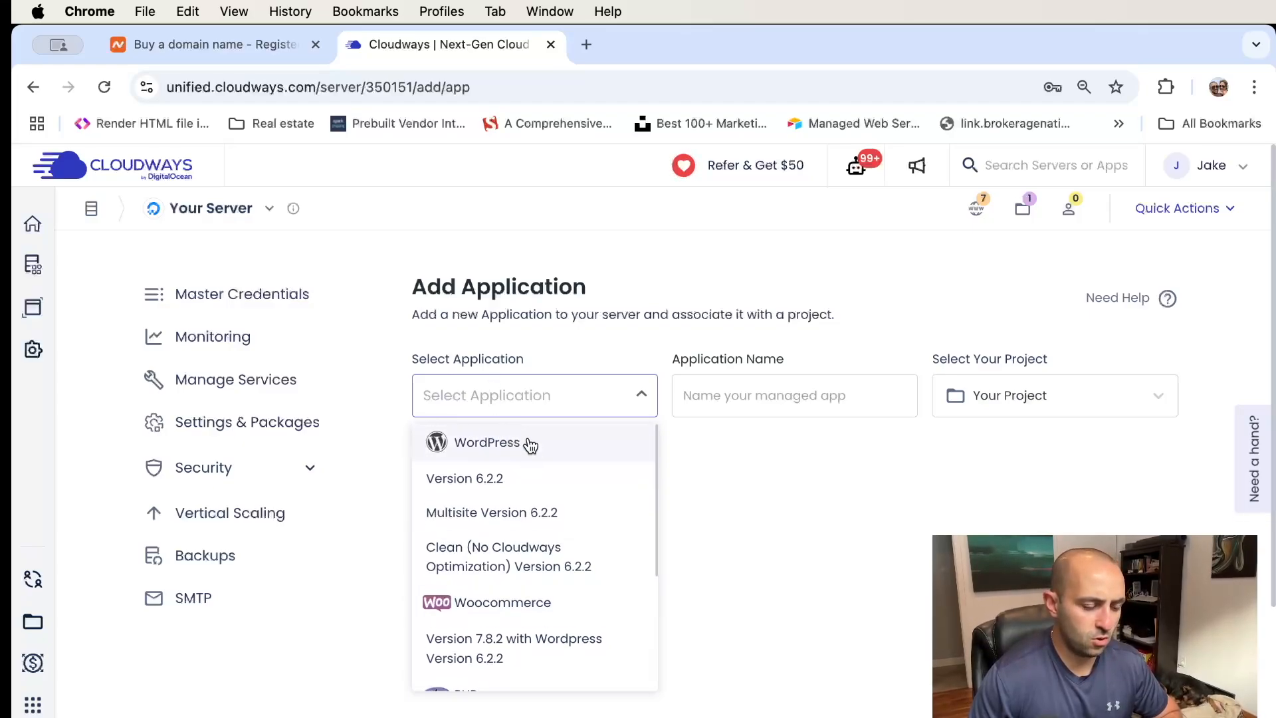
click(527, 441)
click(764, 396)
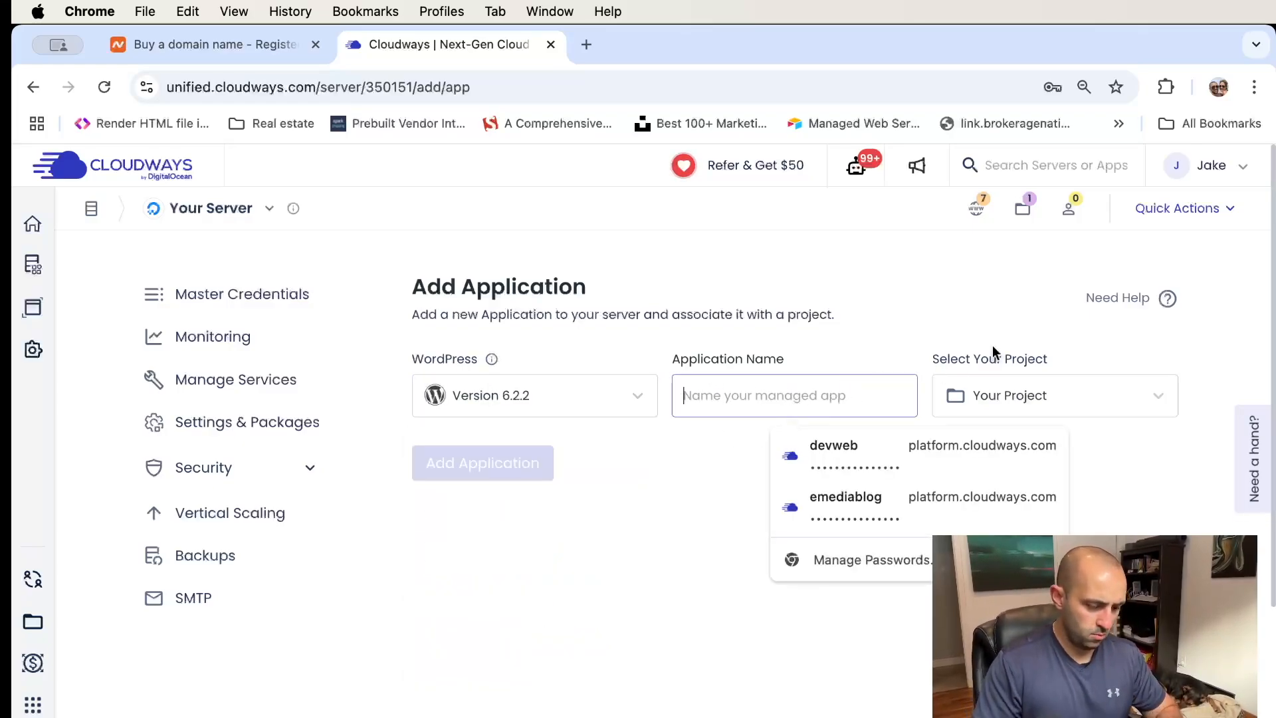
text(Demo Website)
key(super+a)
text(AI Agency Websi)
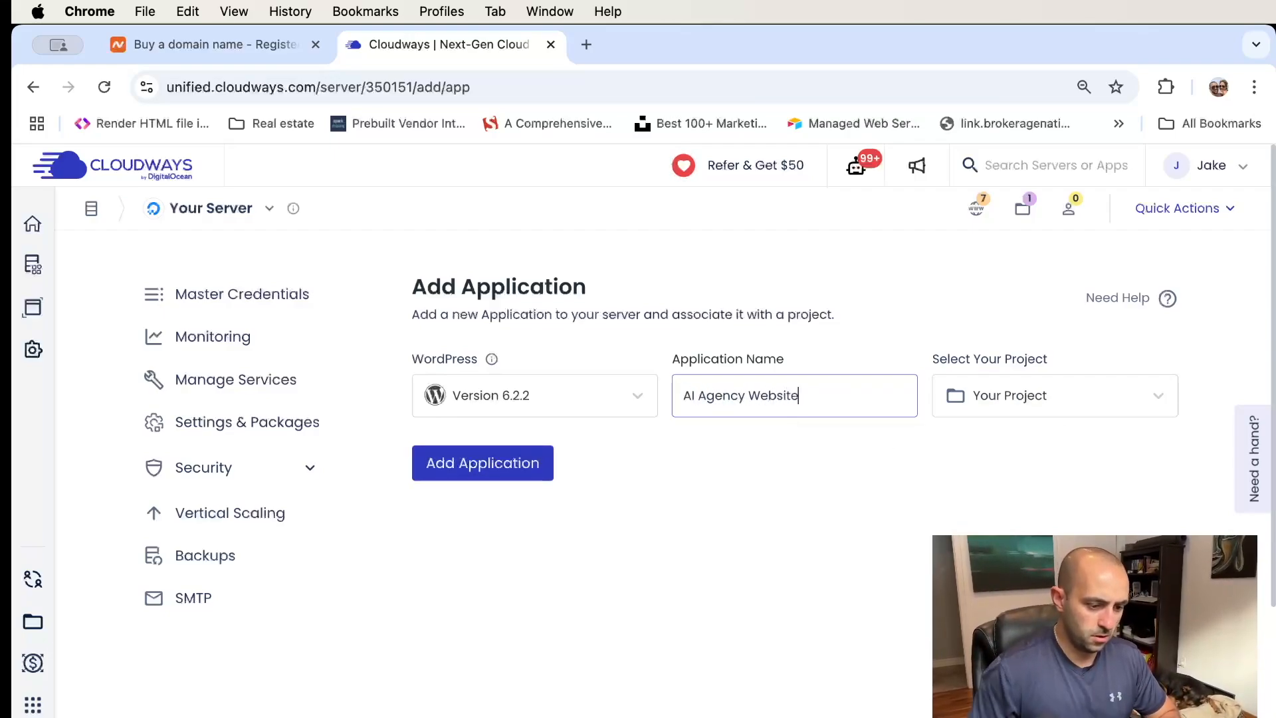
click(468, 462)
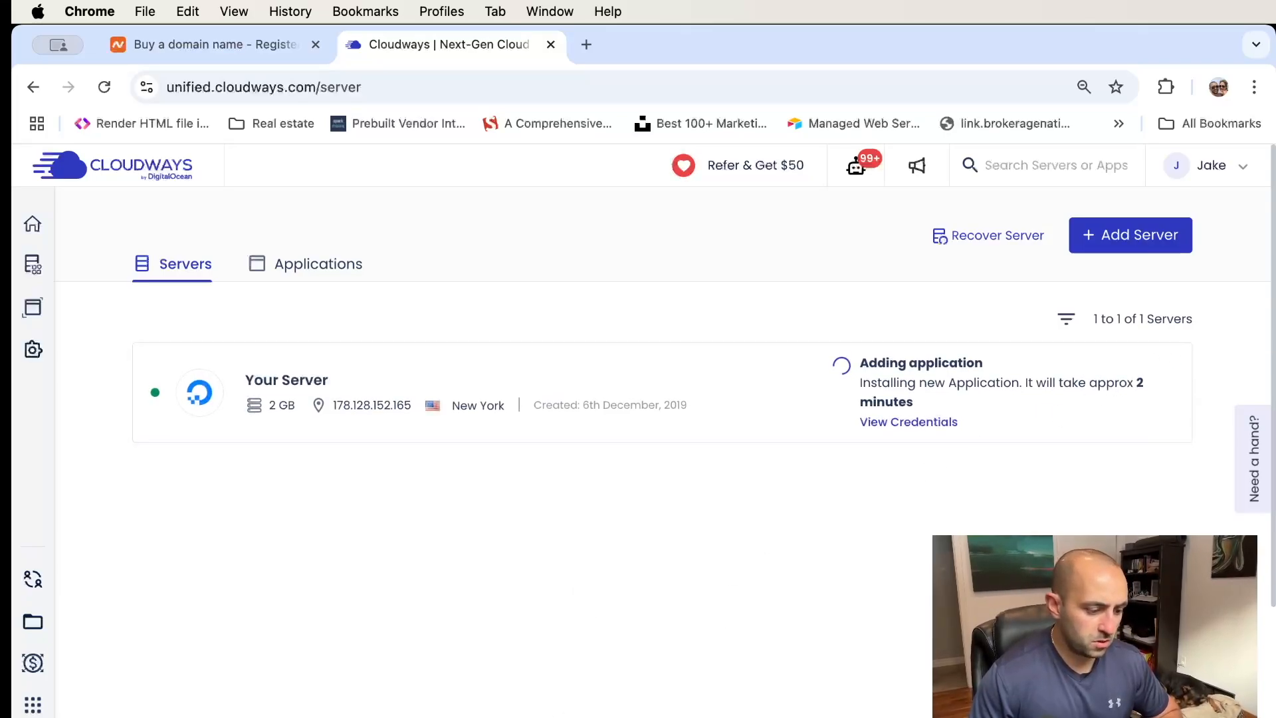
Open elegantthemes.com in a new browser tab
click(557, 716)
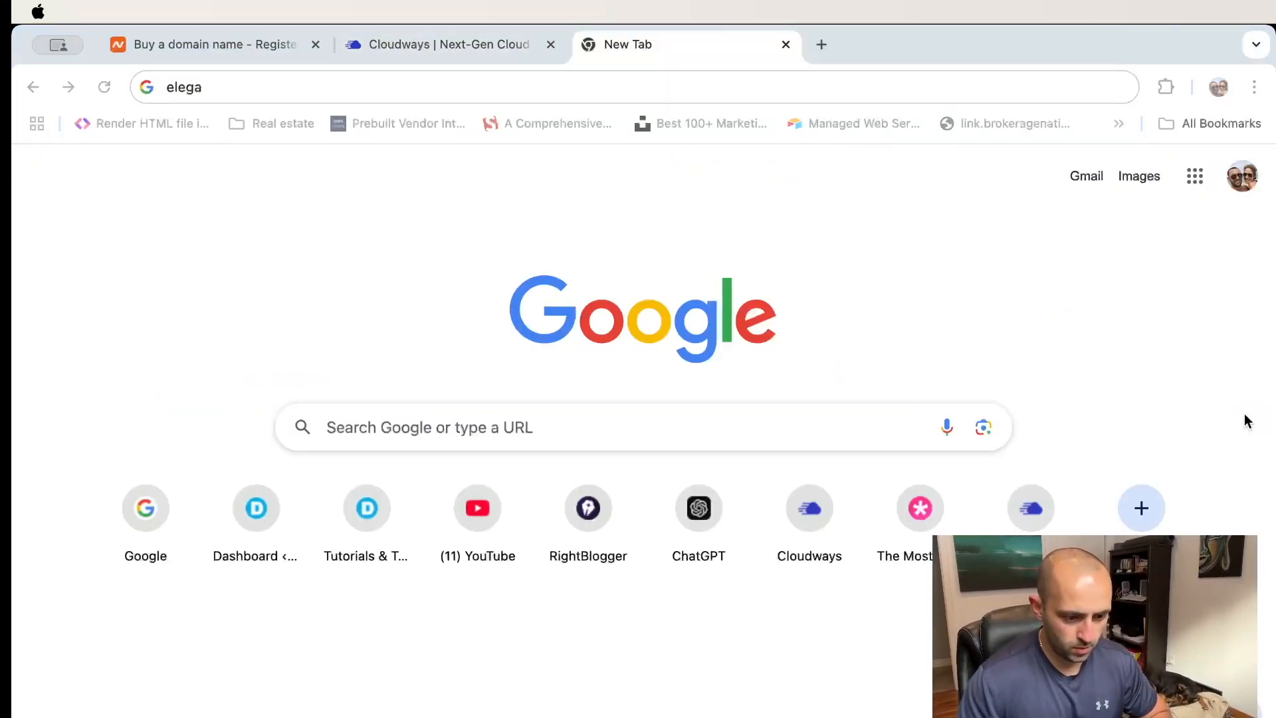
click(1245, 421)
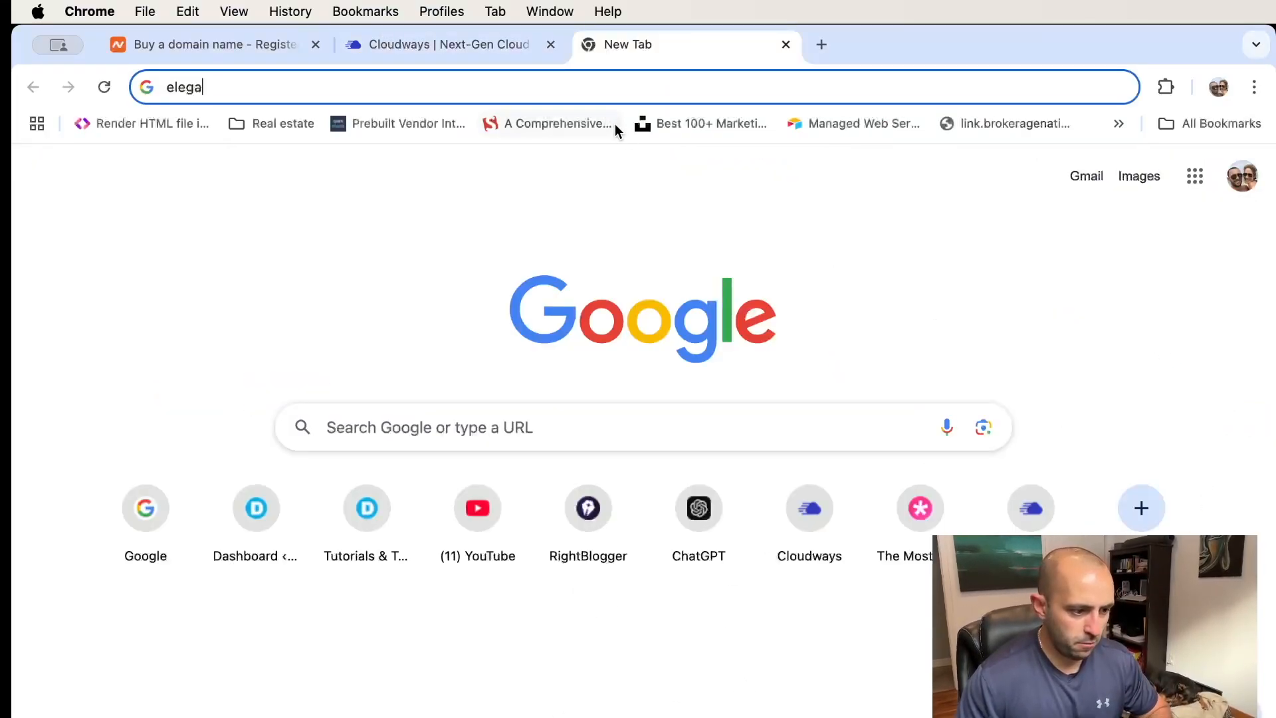
double_click(601, 95)
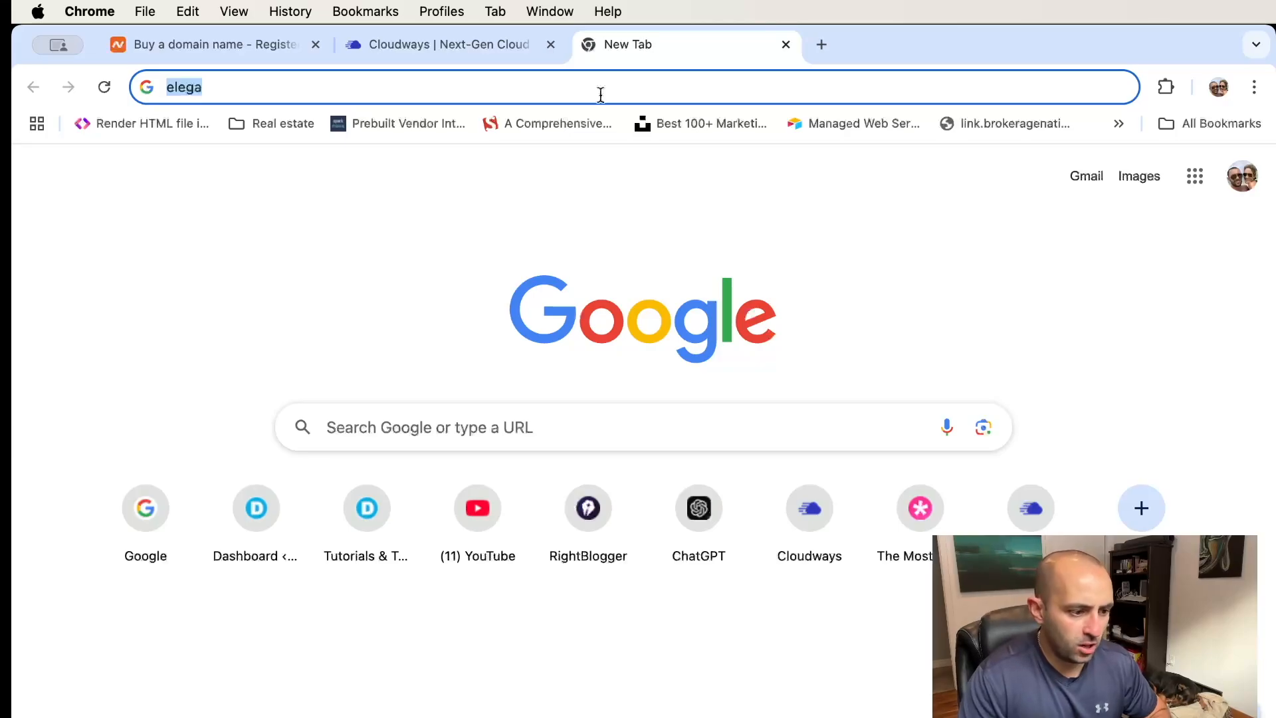
text(elga)
key(BackSpace)
key(BackSpace)
key(BackSpace)
text(lg)
key(BackSpace)
text(egantthemes.com)
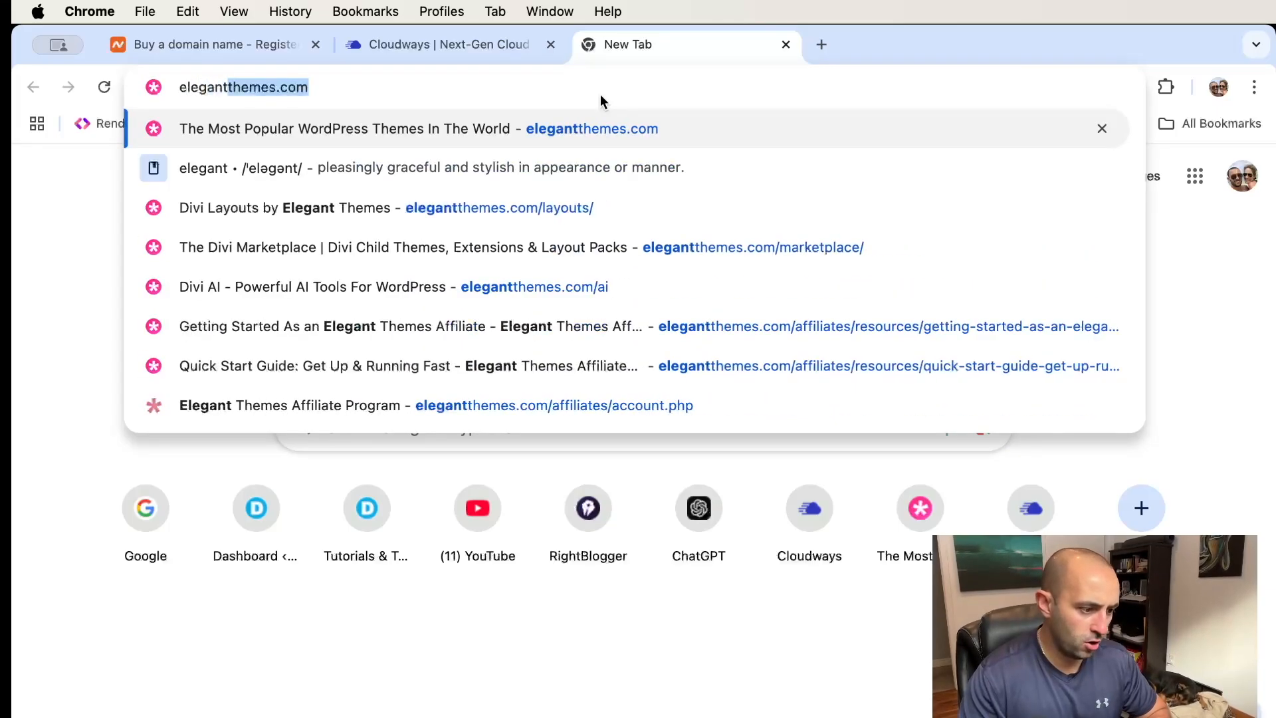
key(Return)
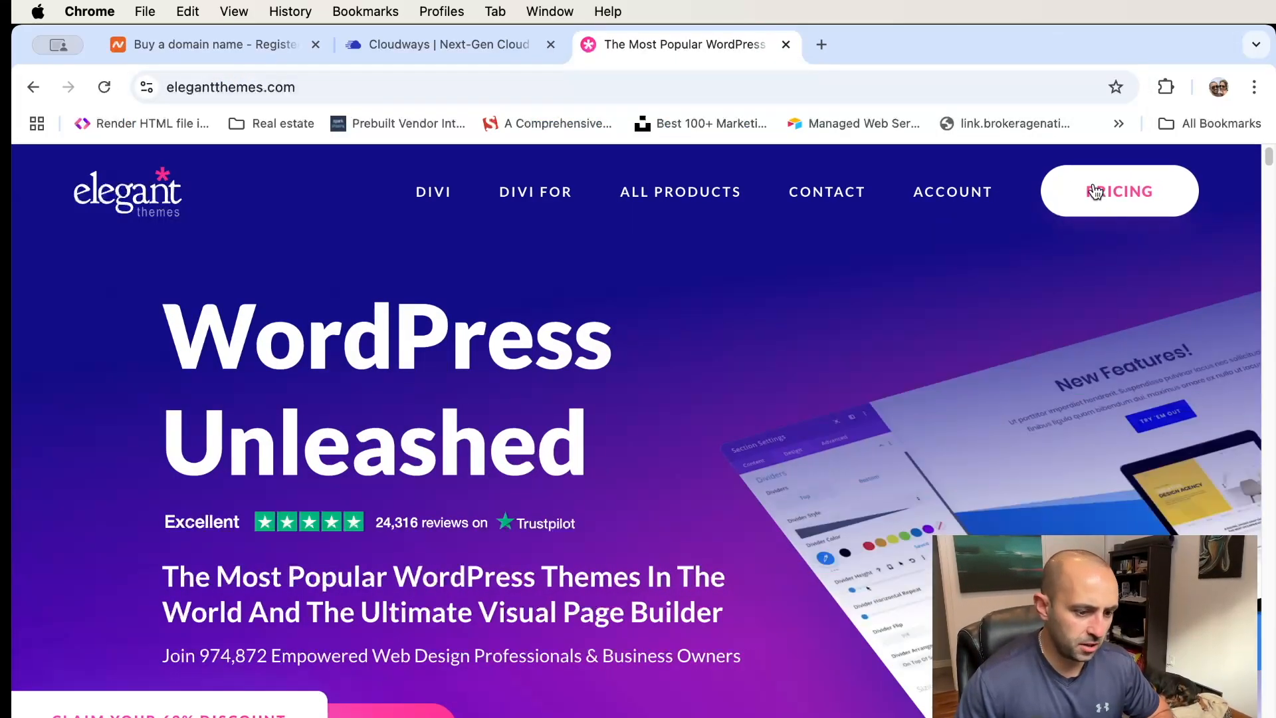
Open the Elegant Themes pricing page
mouse_move(707, 222)
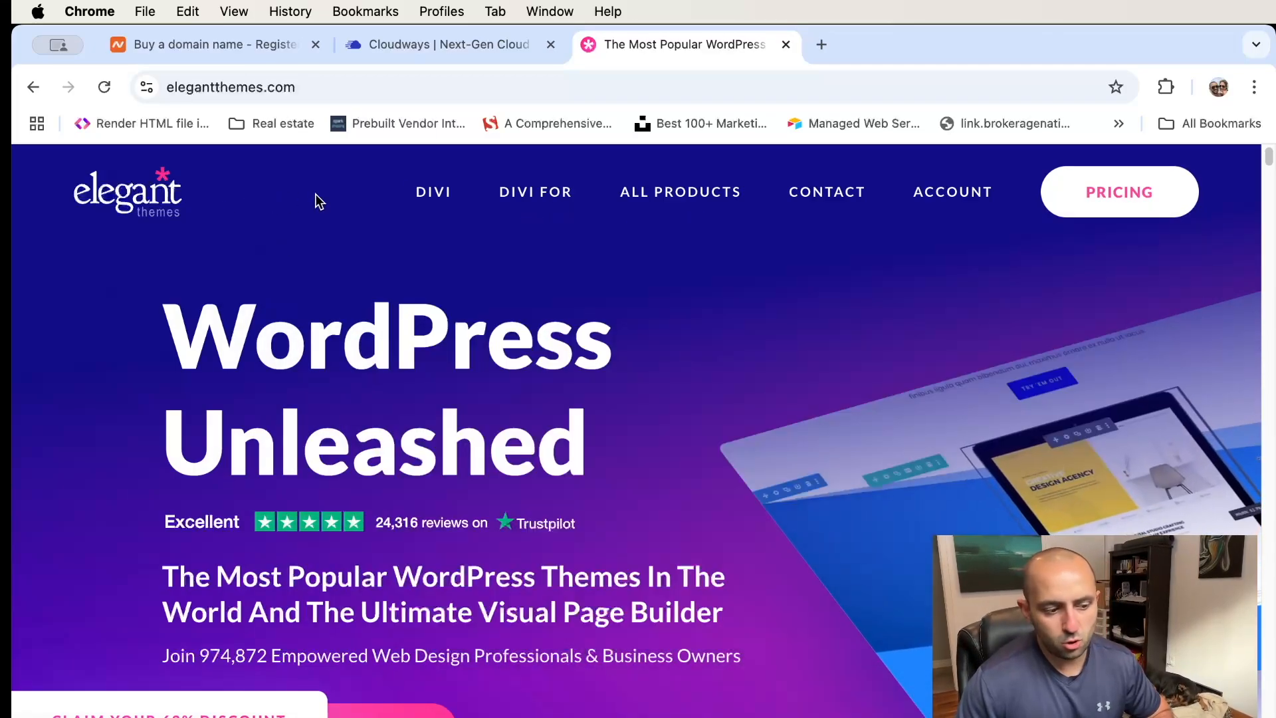
mouse_move(467, 201)
scroll(385, 334, down, 1)
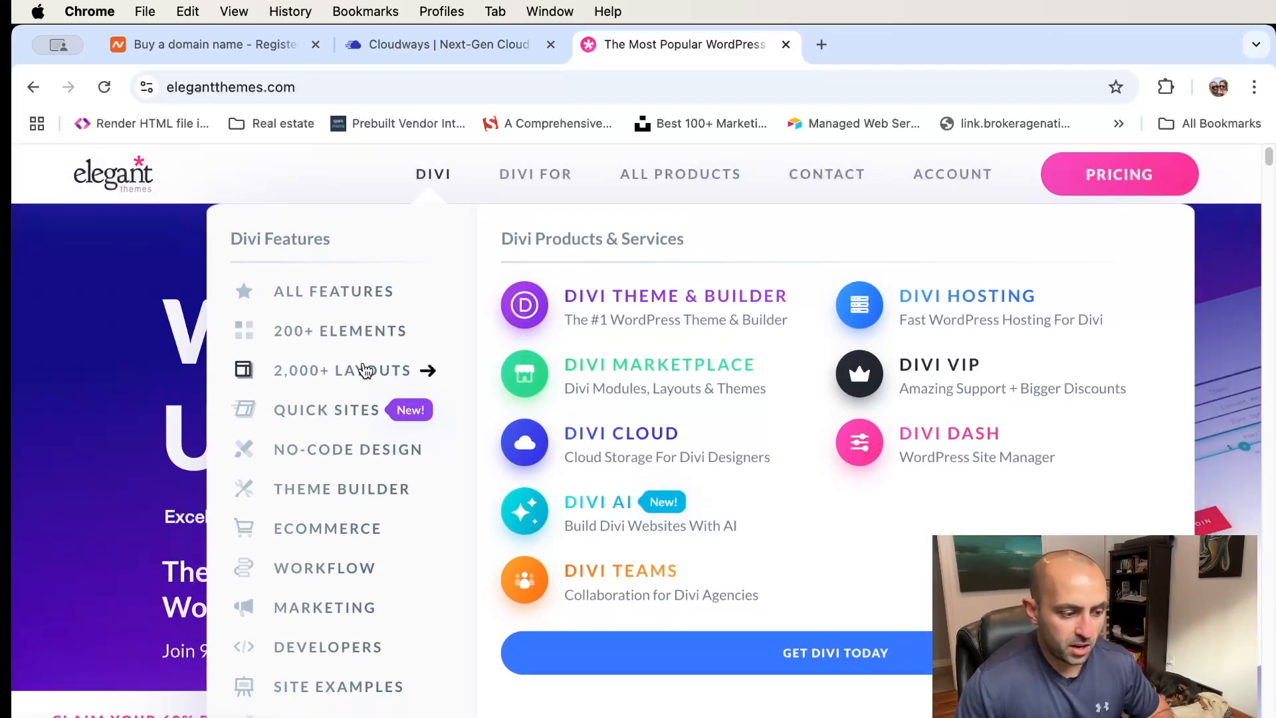
scroll(377, 370, up, 1)
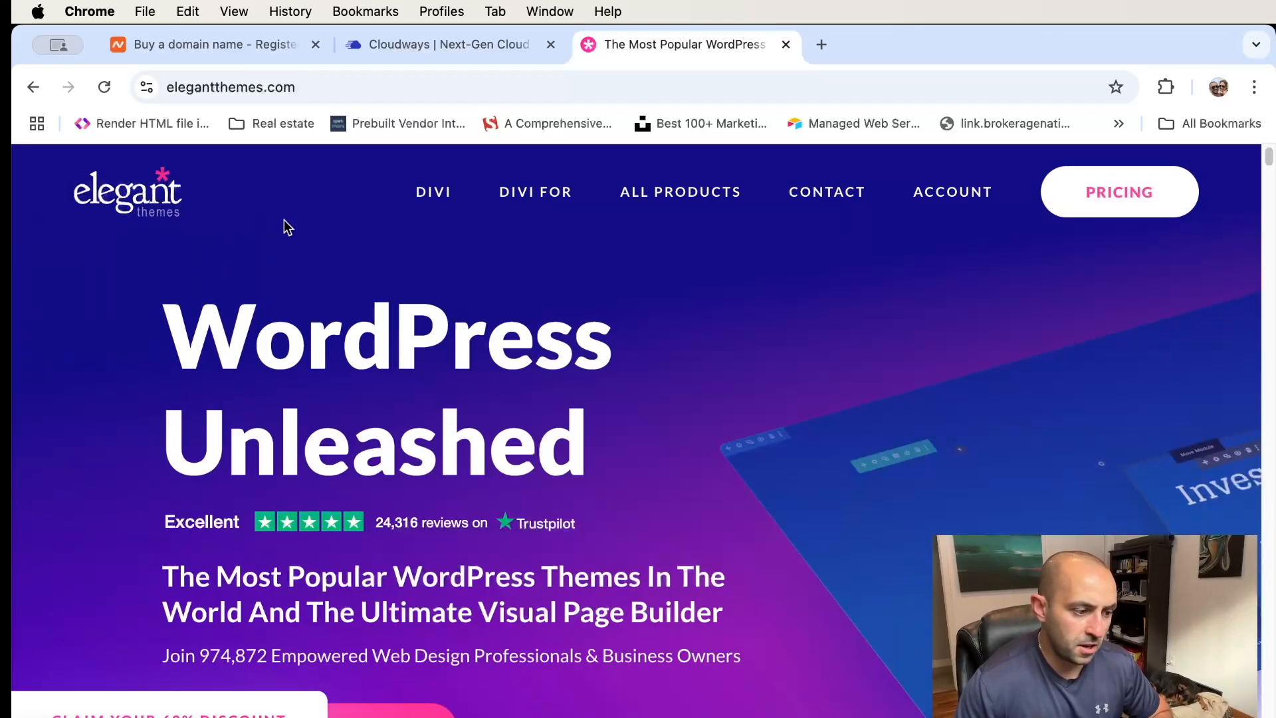
mouse_move(477, 238)
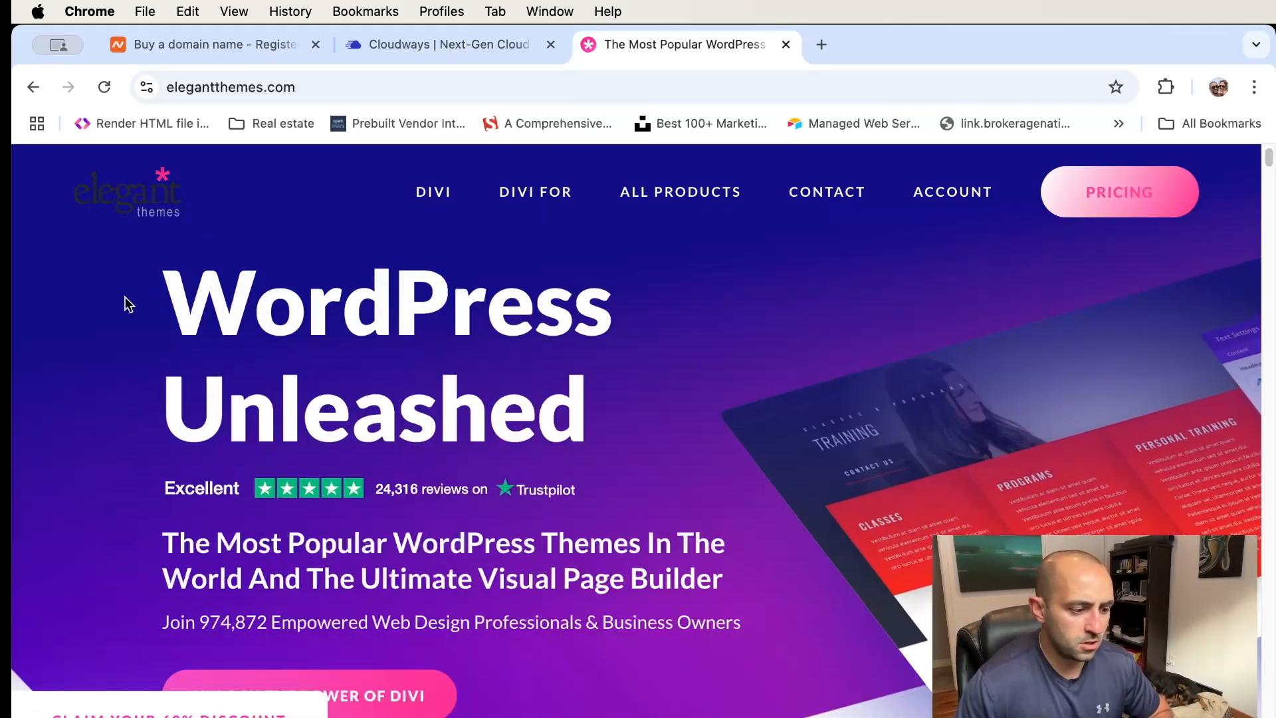
scroll(146, 306, down, 10)
scroll(456, 352, down, 15)
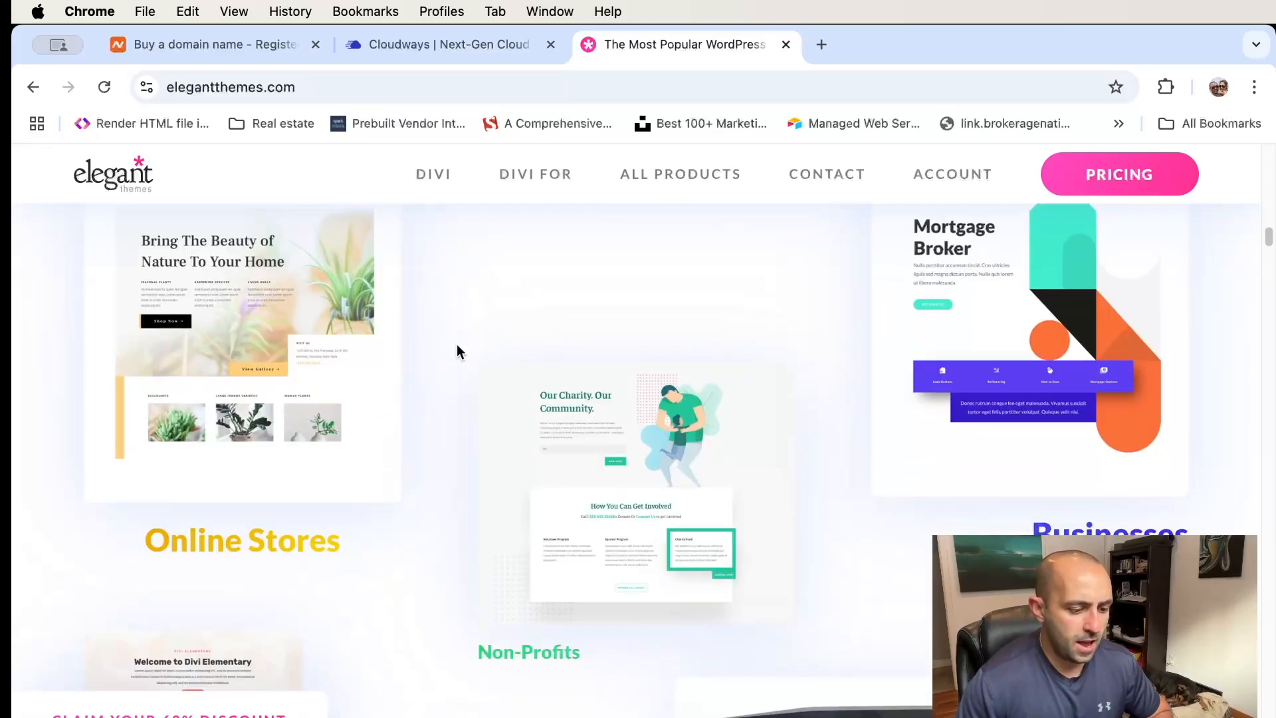
scroll(471, 269, up, 5)
scroll(472, 271, up, 10)
click(1103, 172)
scroll(542, 349, down, 15)
scroll(544, 352, up, 10)
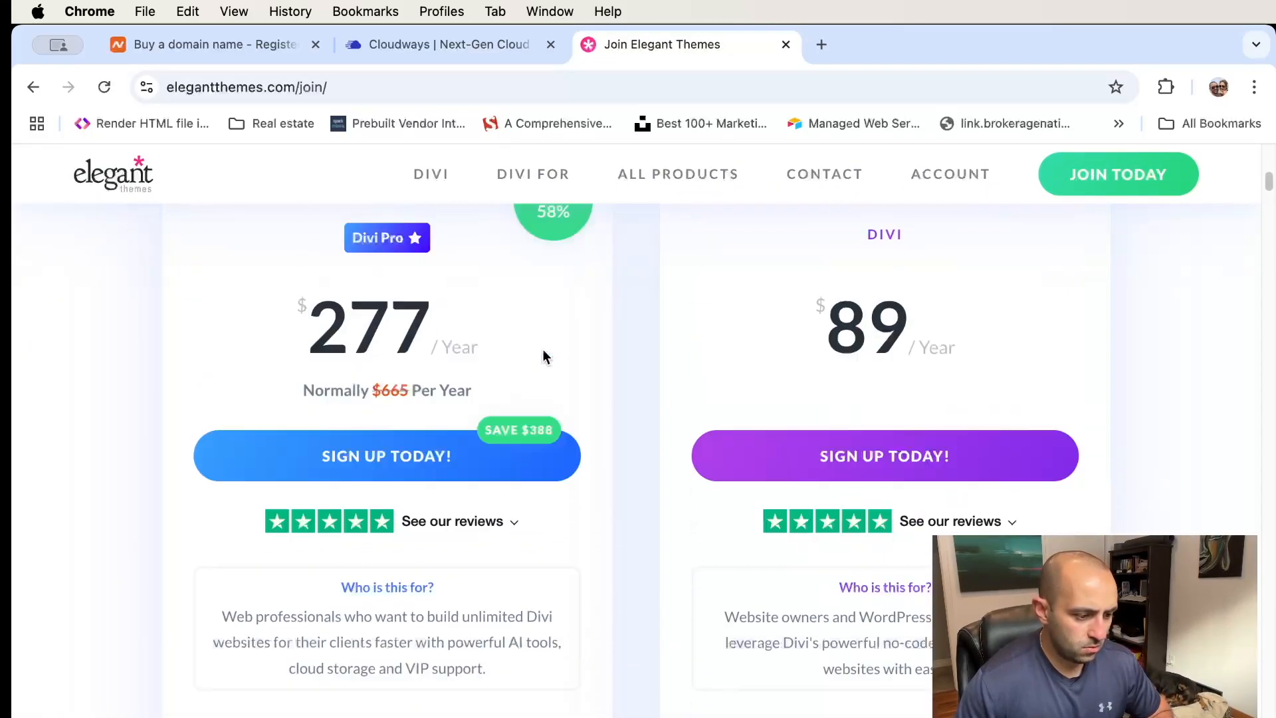
Compare the Divi yearly and lifetime plan prices by switching the billing toggle
click(615, 257)
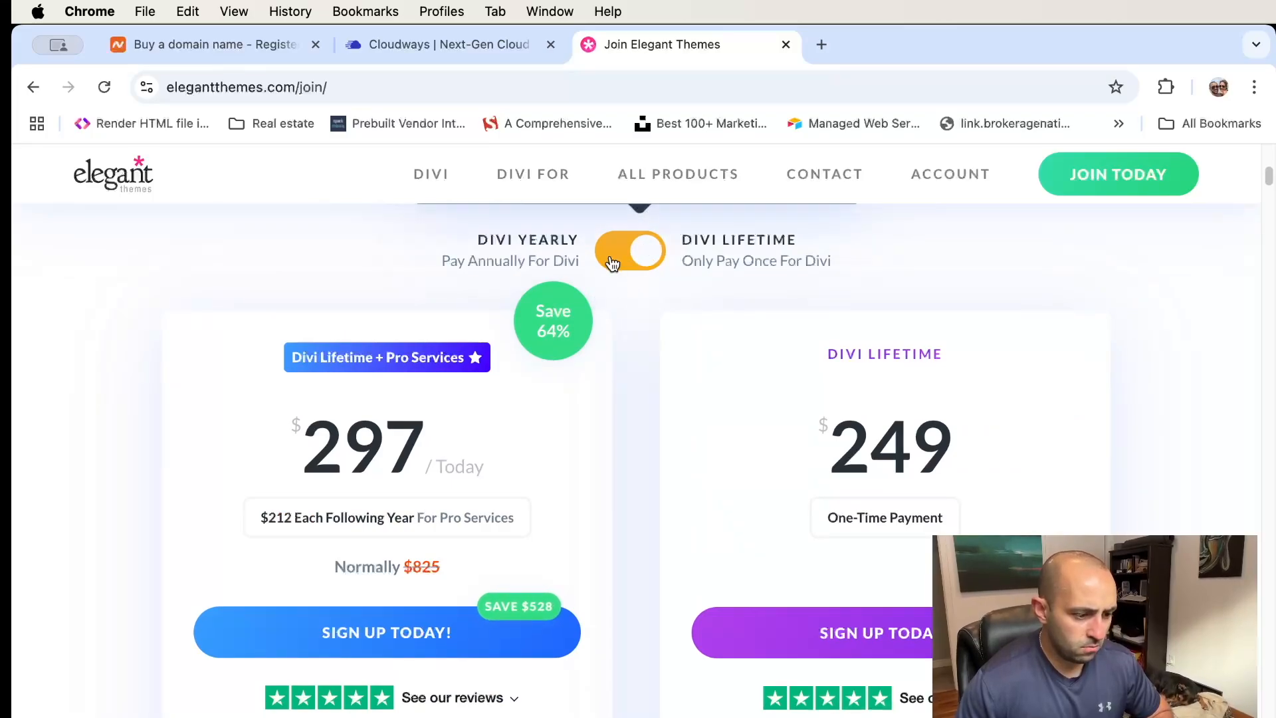
click(612, 260)
scroll(849, 455, up, 2)
scroll(817, 456, down, 1)
drag(817, 456, 977, 465)
scroll(964, 418, down, 4)
click(789, 298)
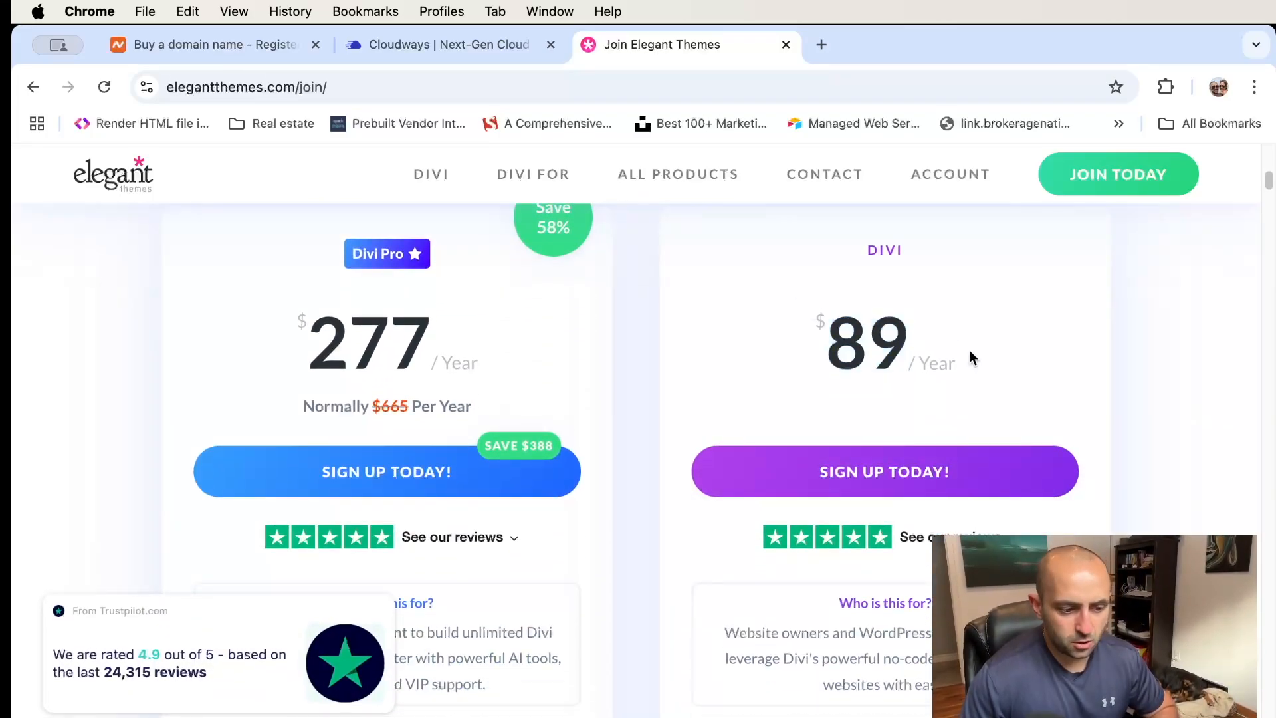
Close the chat popup and the risk-free signup popup
scroll(944, 399, down, 2)
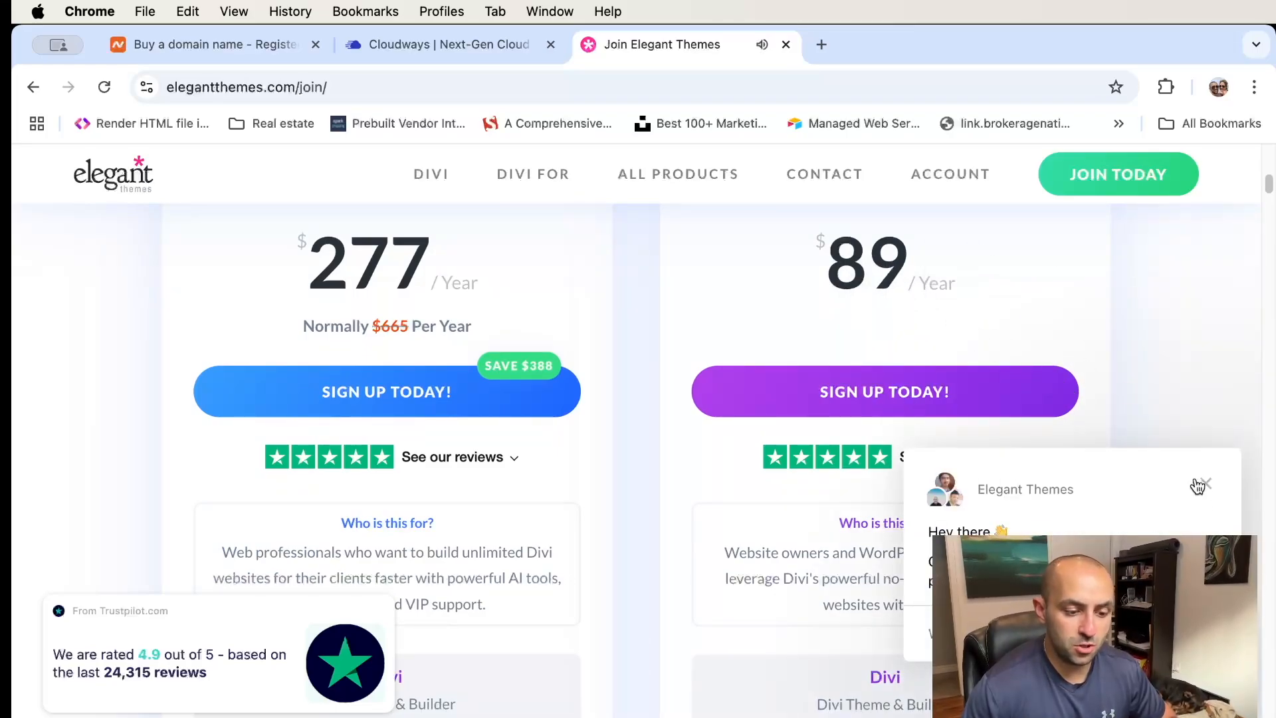
click(1200, 487)
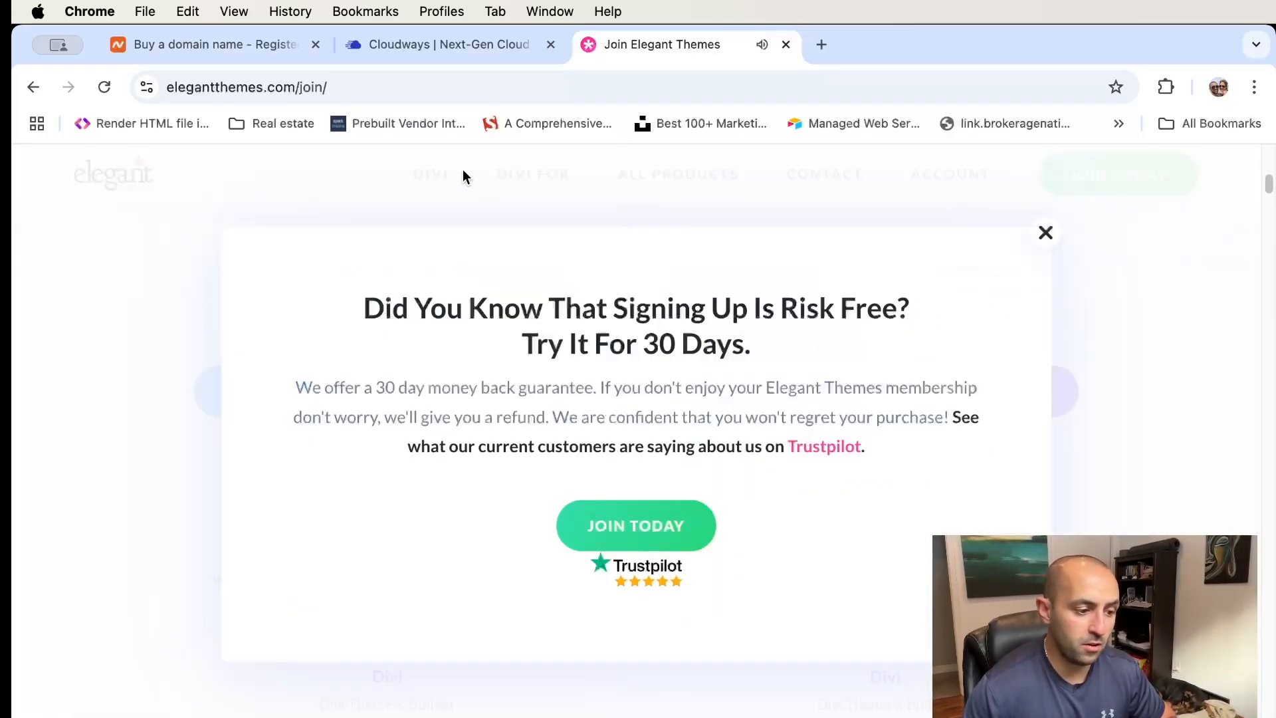
click(1045, 234)
Switch the Divi pricing to the Divi Lifetime billing option
mouse_move(399, 186)
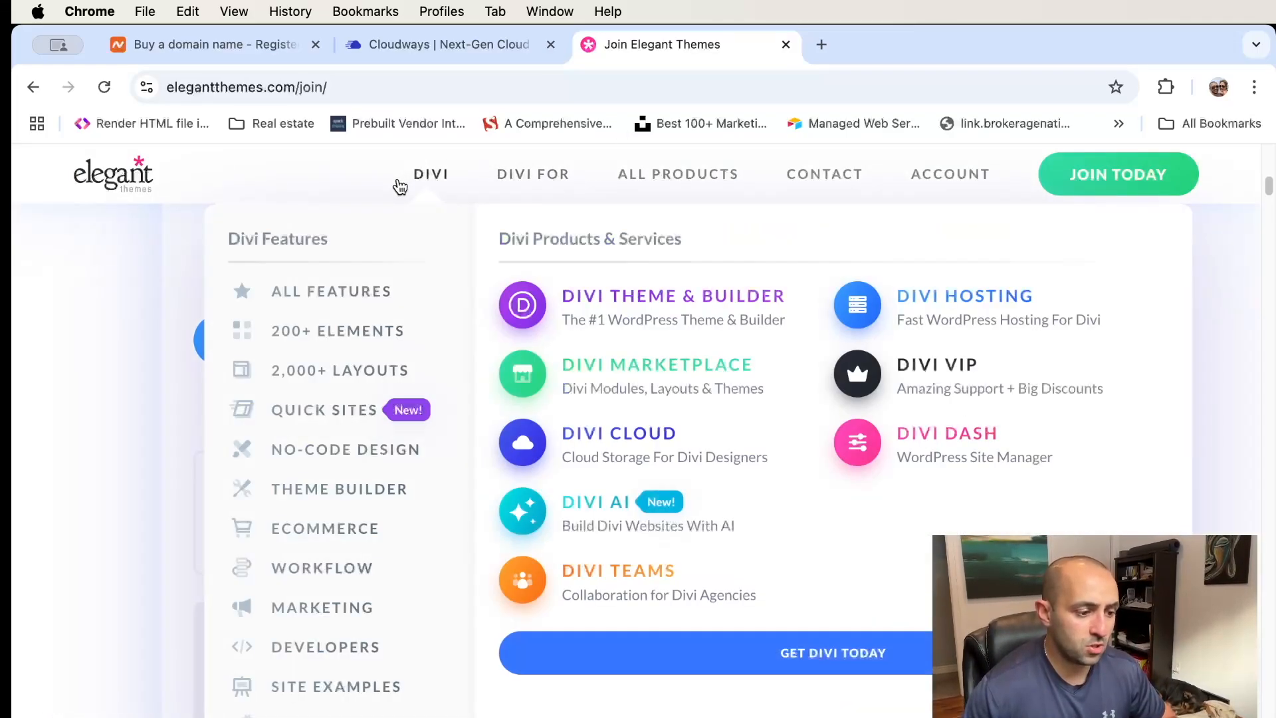
scroll(923, 305, up, 2)
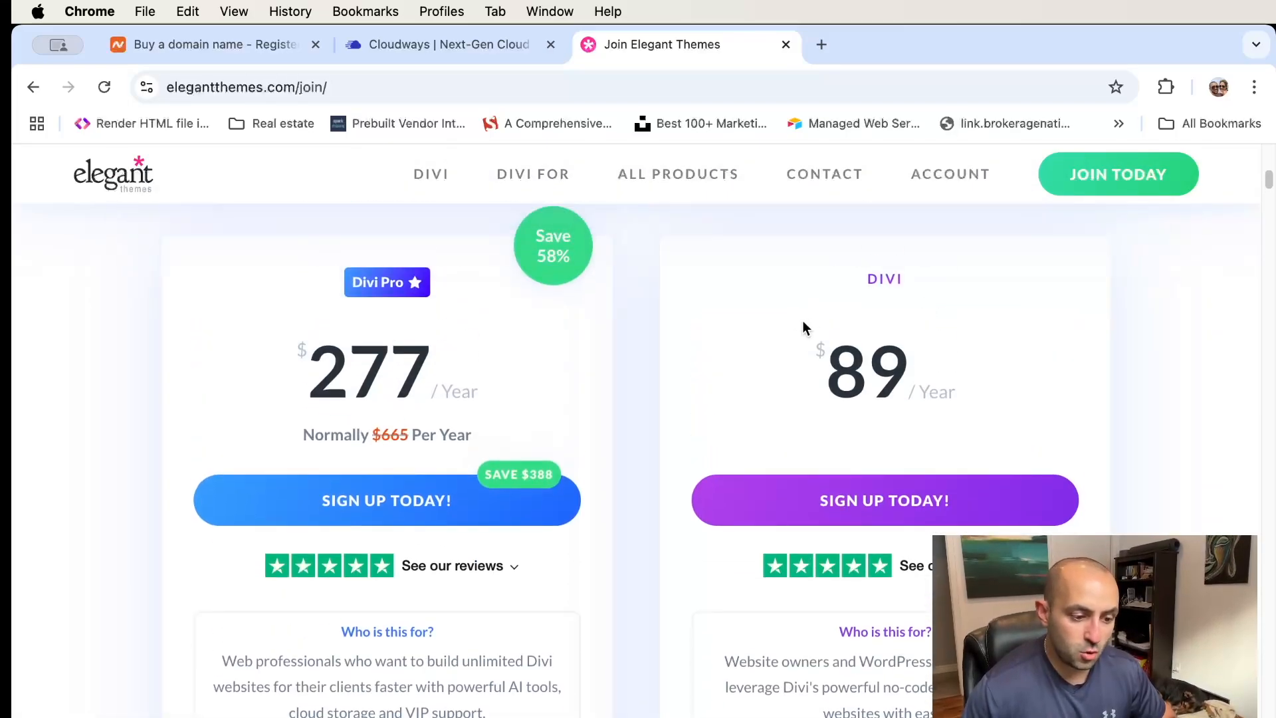
drag(810, 330, 985, 372)
click(1031, 362)
scroll(835, 305, up, 3)
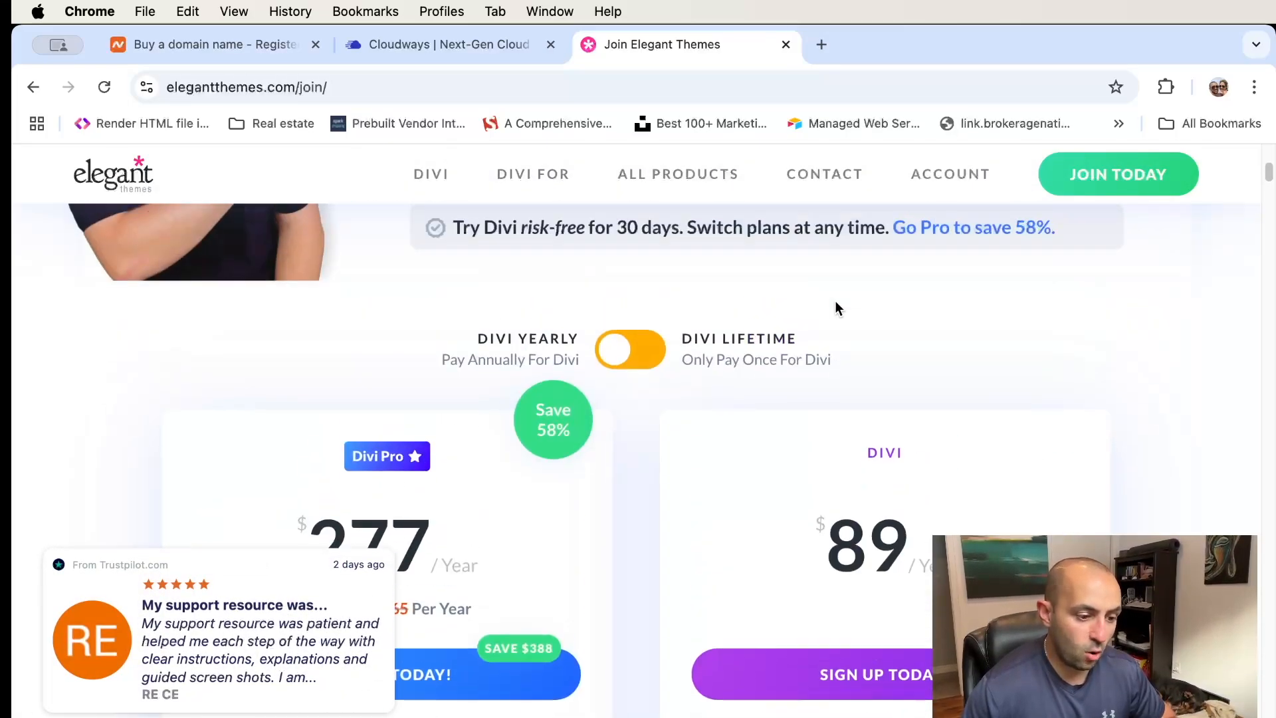
scroll(645, 338, down, 1)
click(638, 318)
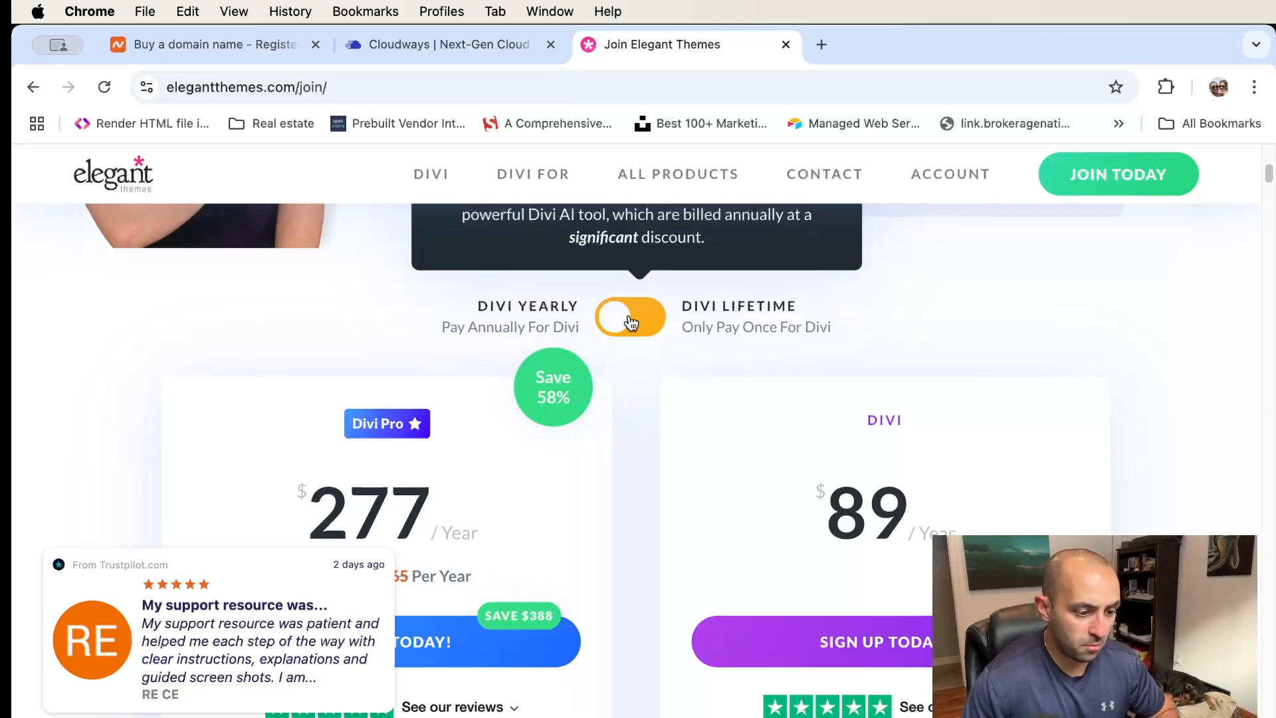
scroll(923, 373, down, 1)
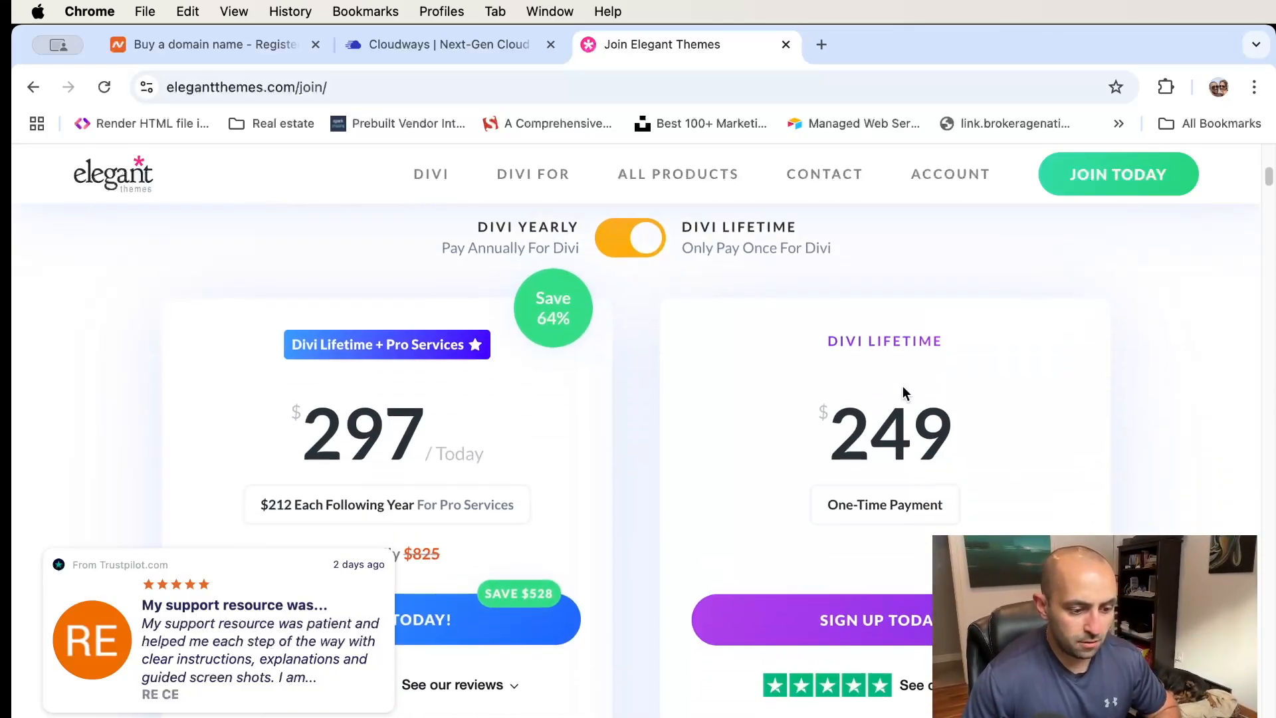
Review the Divi Lifetime plan's one-time price and plan details
double_click(854, 423)
scroll(1074, 382, down, 2)
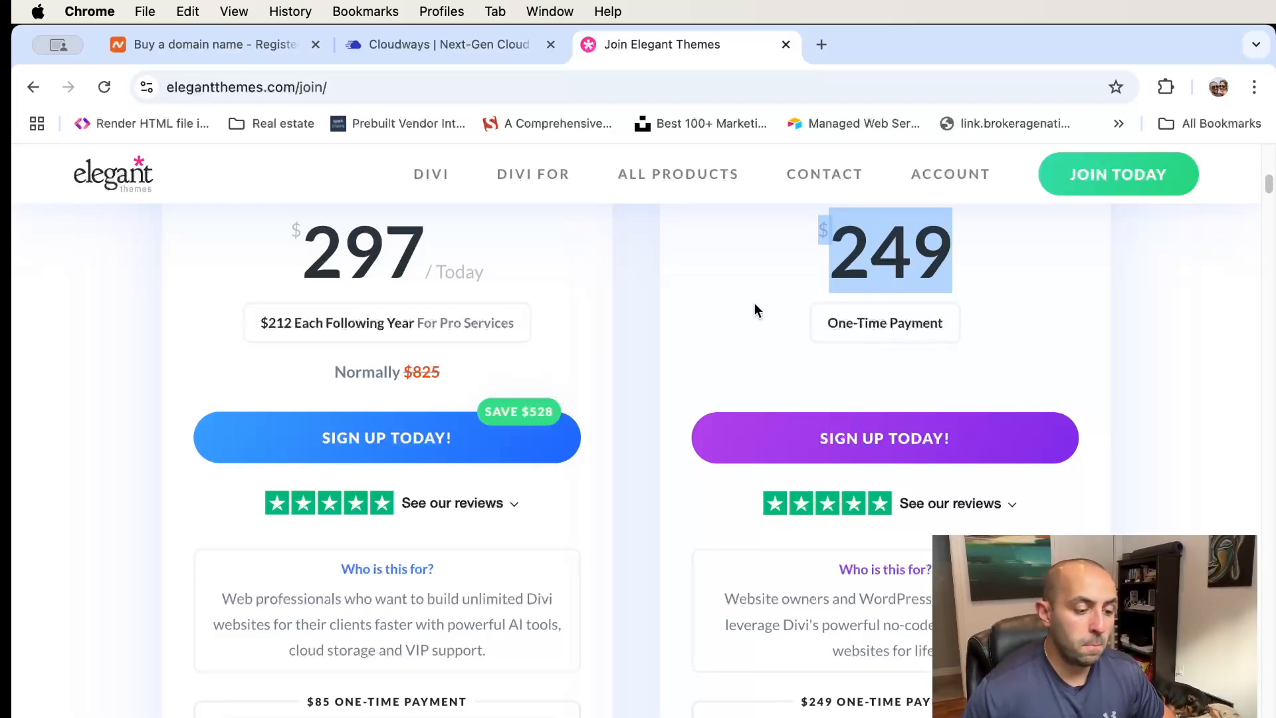
scroll(751, 306, up, 1)
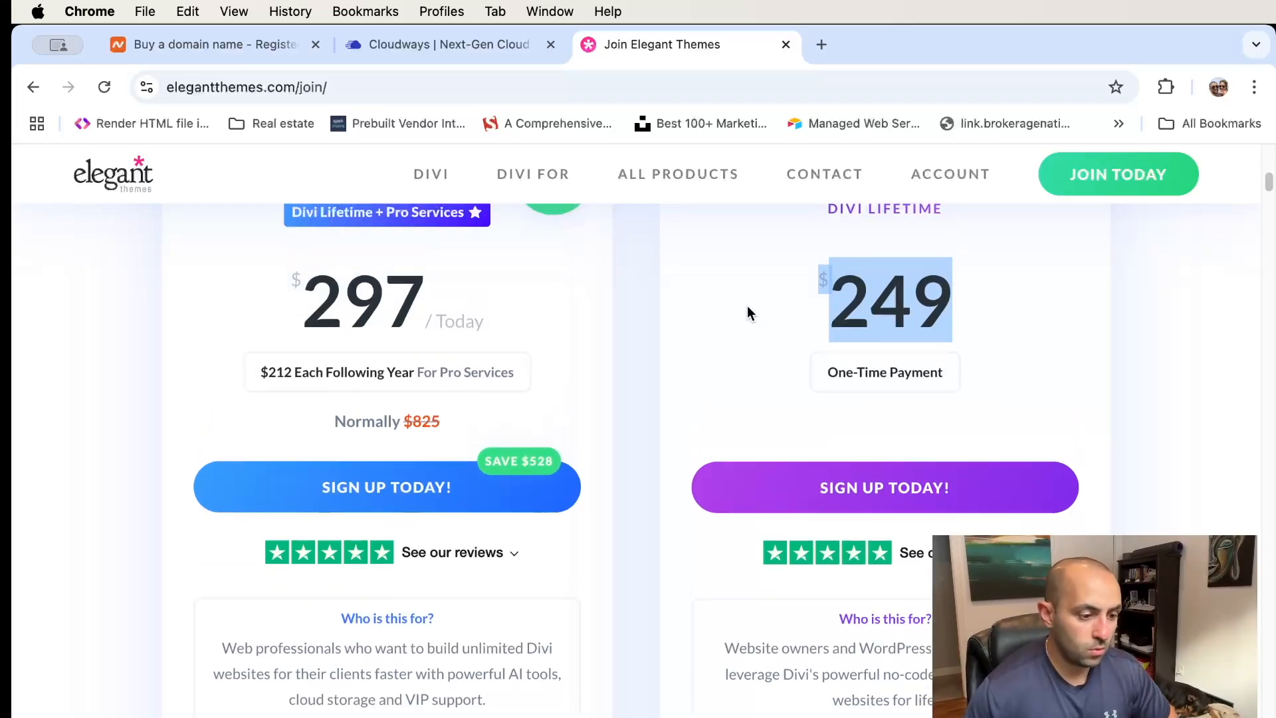
scroll(747, 312, up, 4)
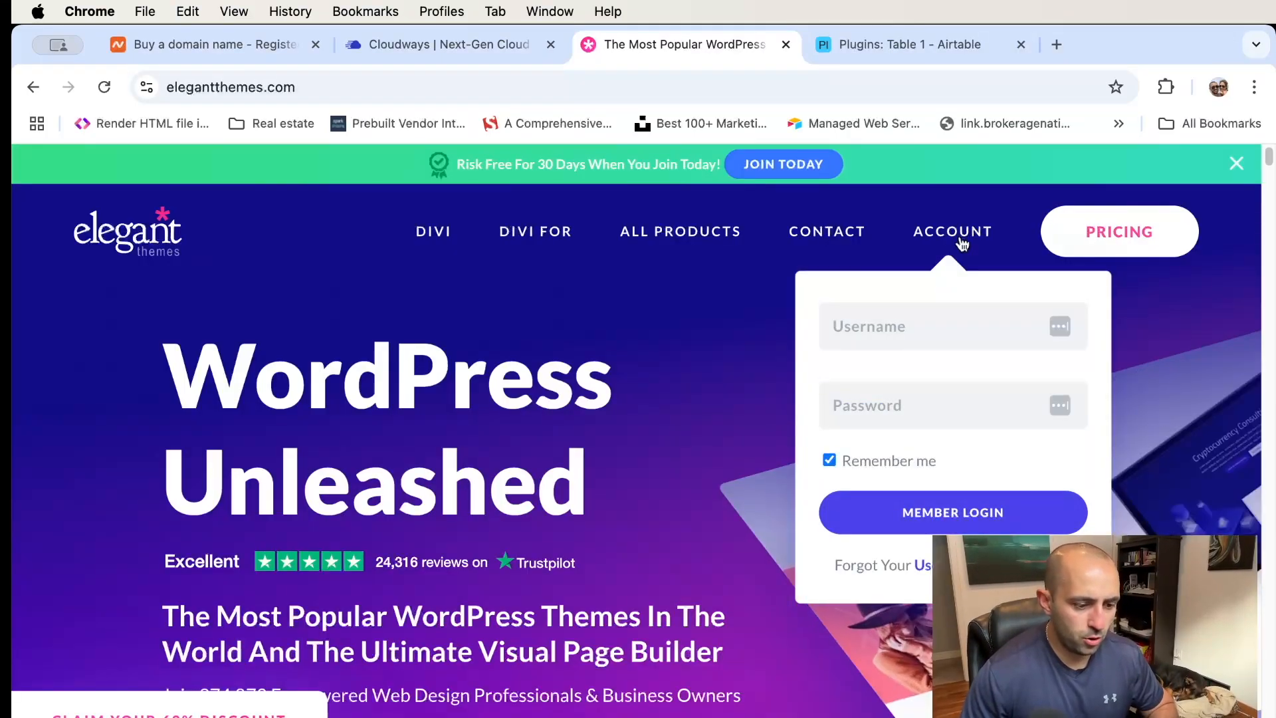
Log in to the Elegant Themes member account with the account e-mail and password
click(929, 314)
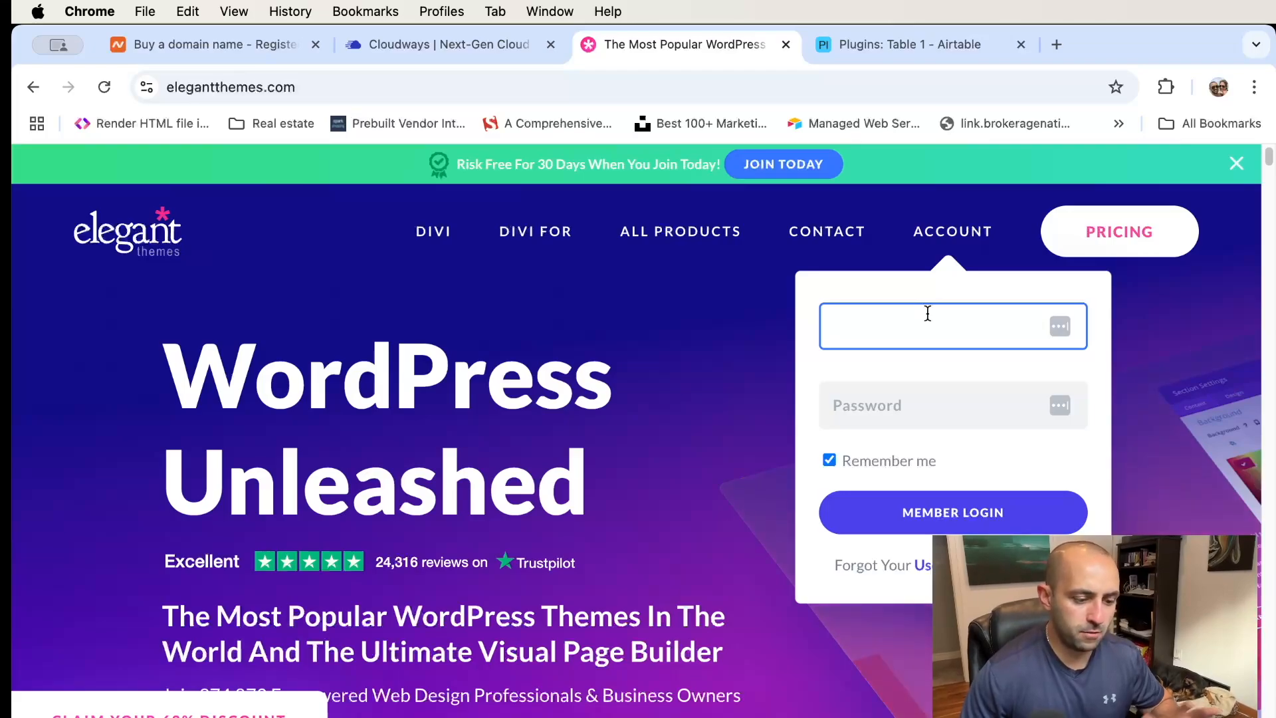
text(e)
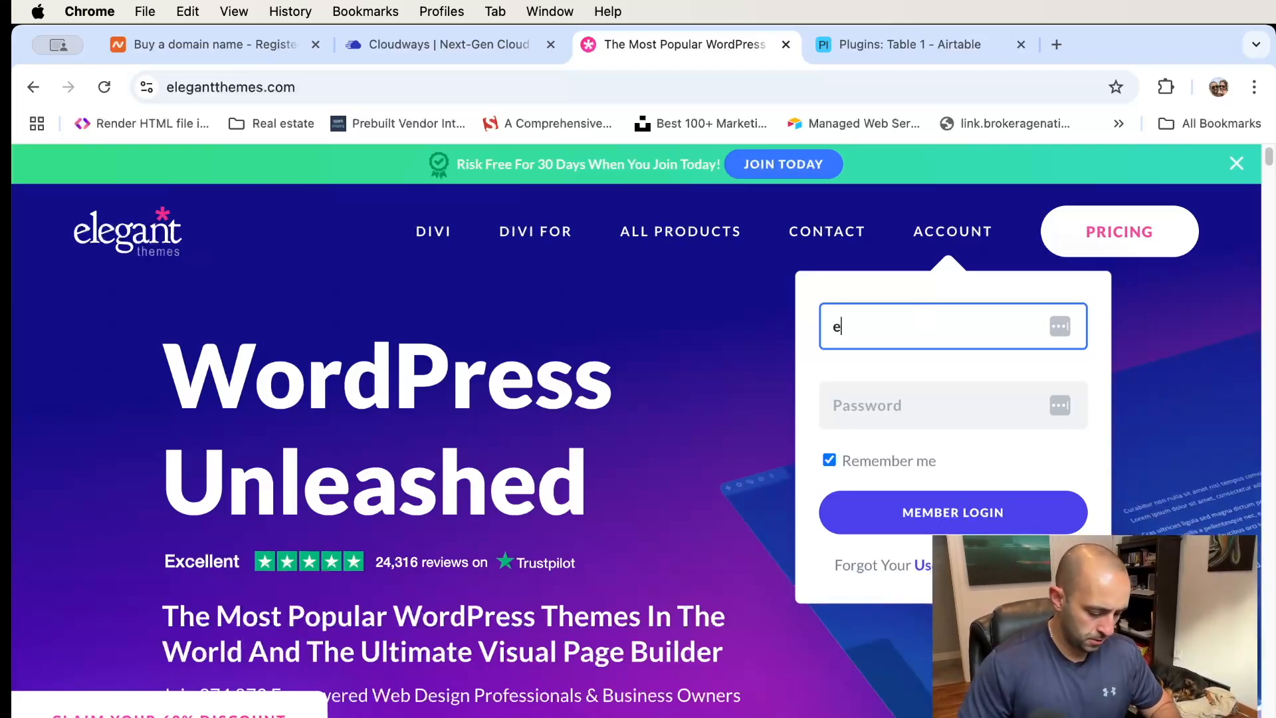
text(x)
key(BackSpace)
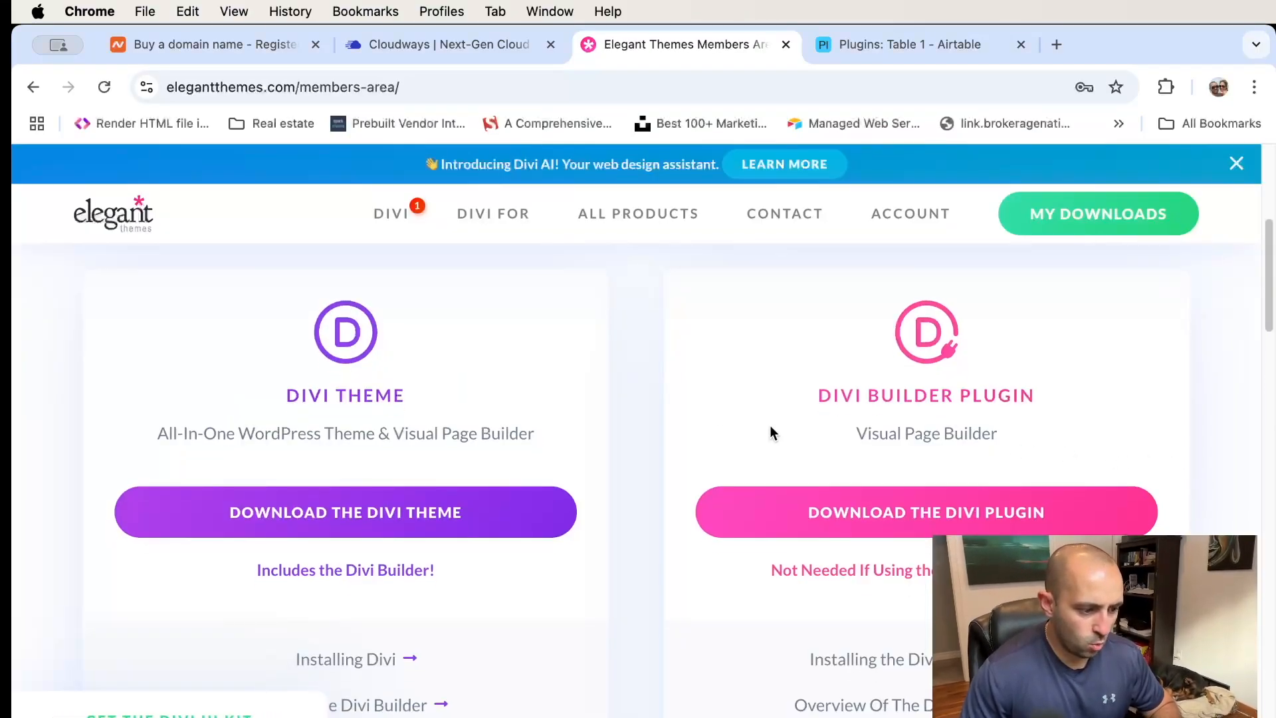
Download the Divi theme zip from the members area and save it to the desktop
scroll(573, 412, down, 3)
scroll(573, 412, up, 2)
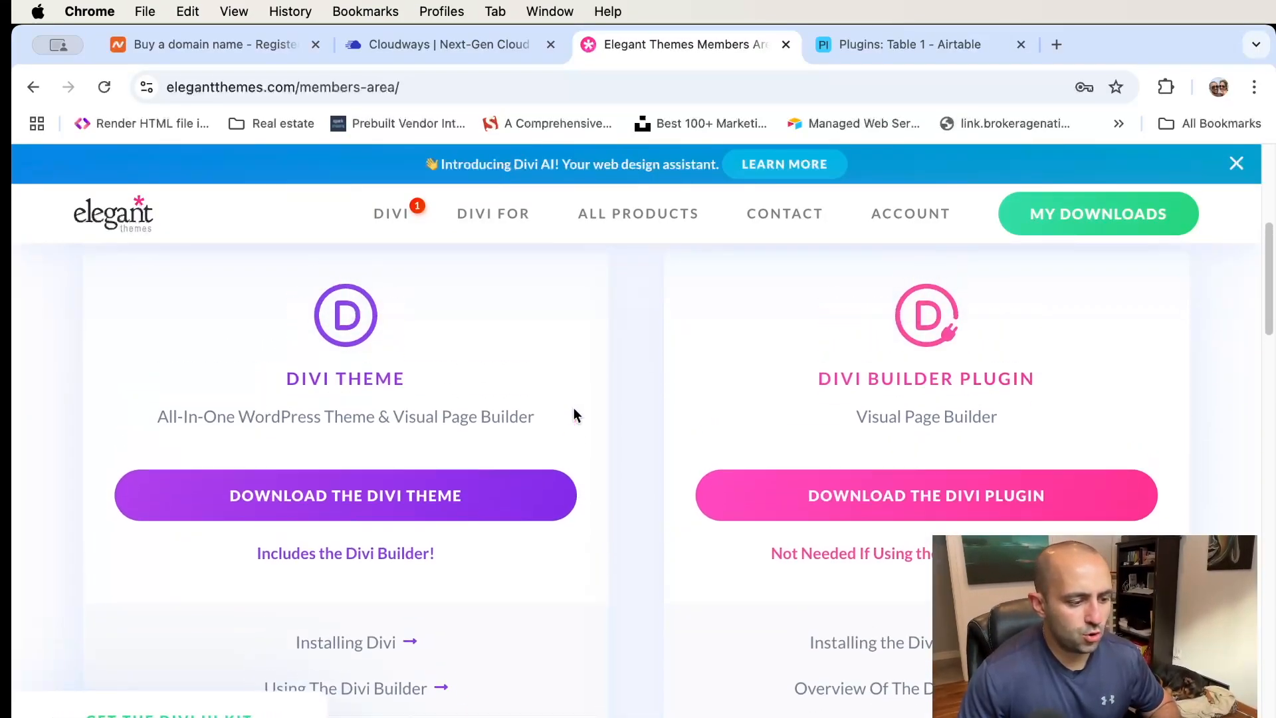
click(309, 494)
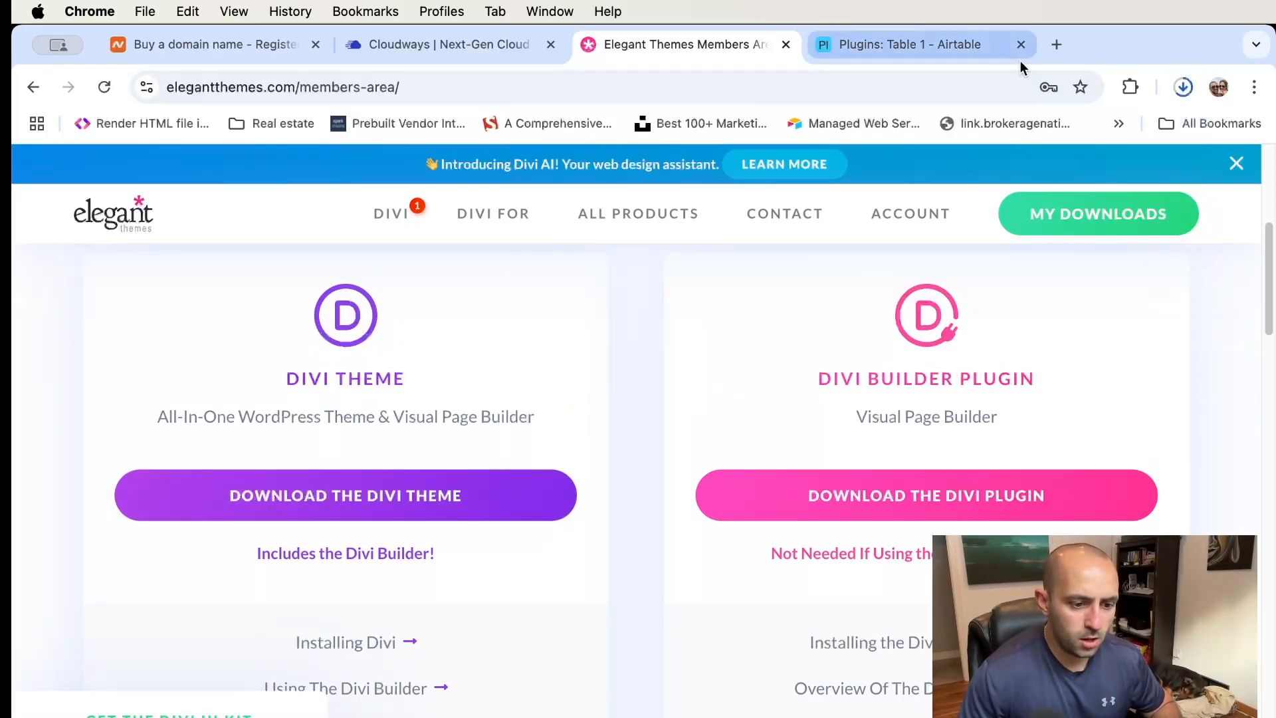
click(1183, 86)
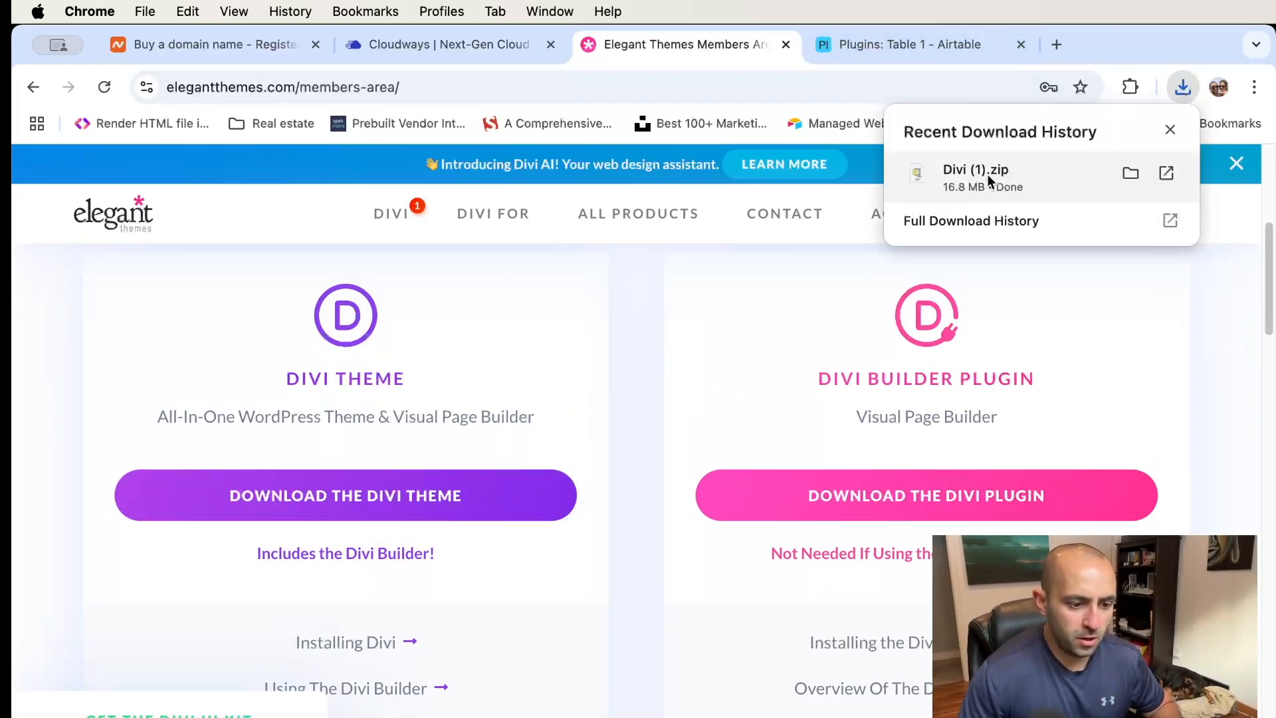
drag(991, 169, 659, 463)
key(F11)
mouse_move(12, 2)
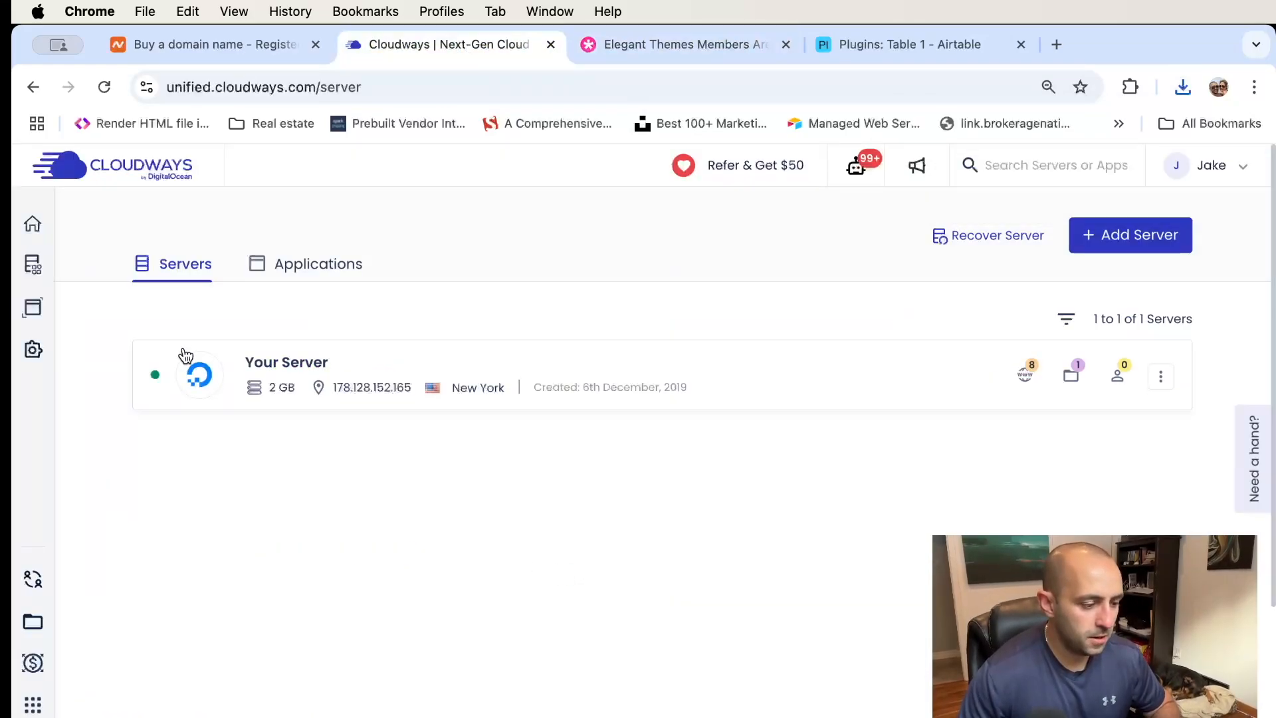
Open the AI Agency Website application's access details in Cloudways and launch its WordPress admin panel
click(310, 265)
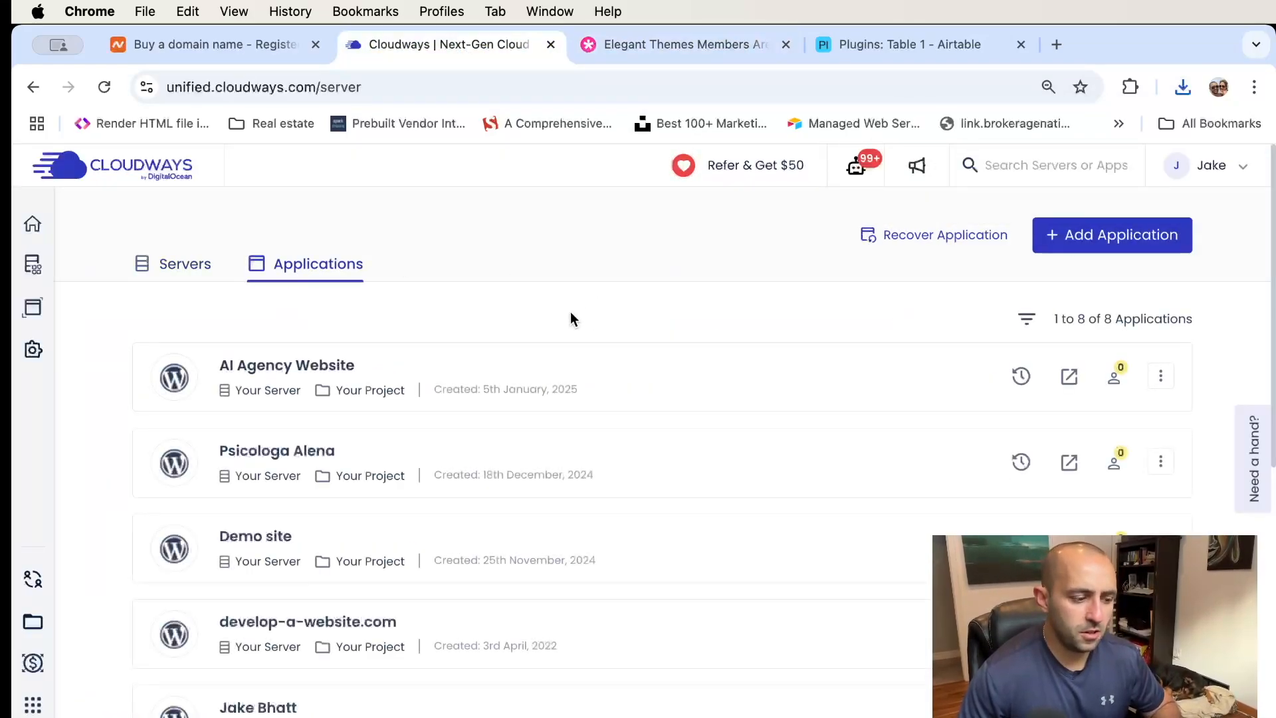
click(352, 370)
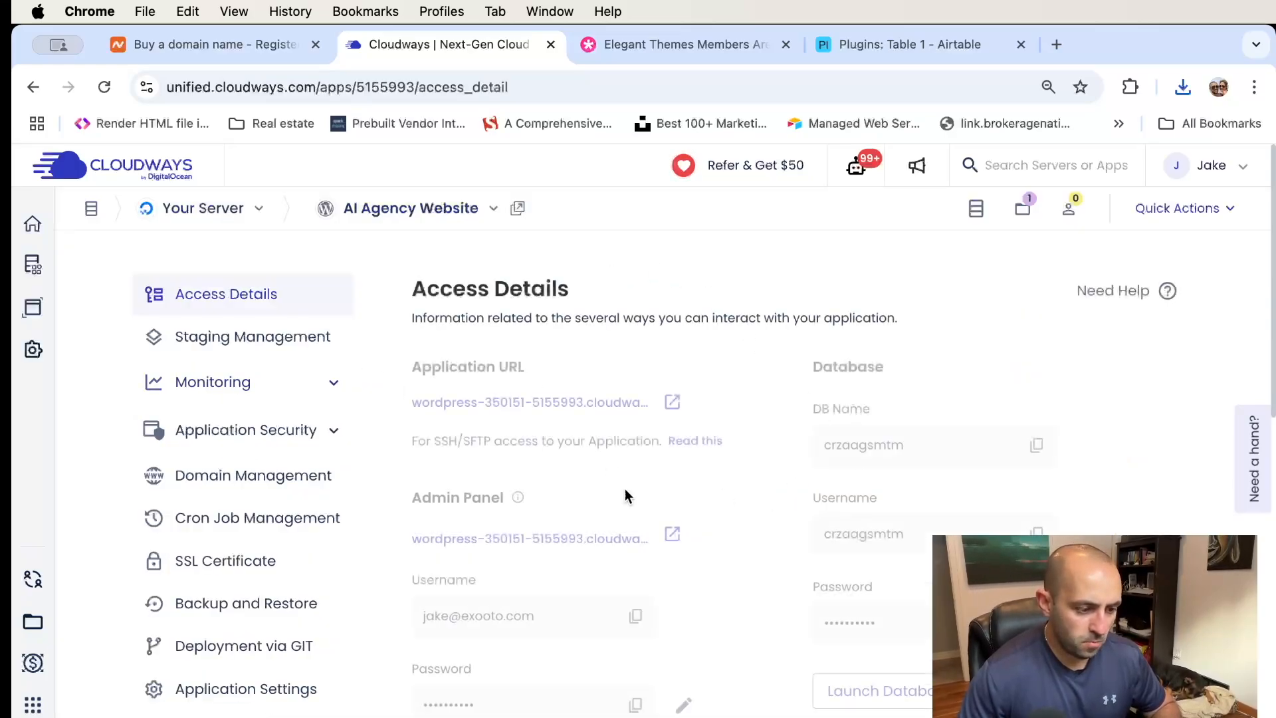
scroll(618, 399, down, 2)
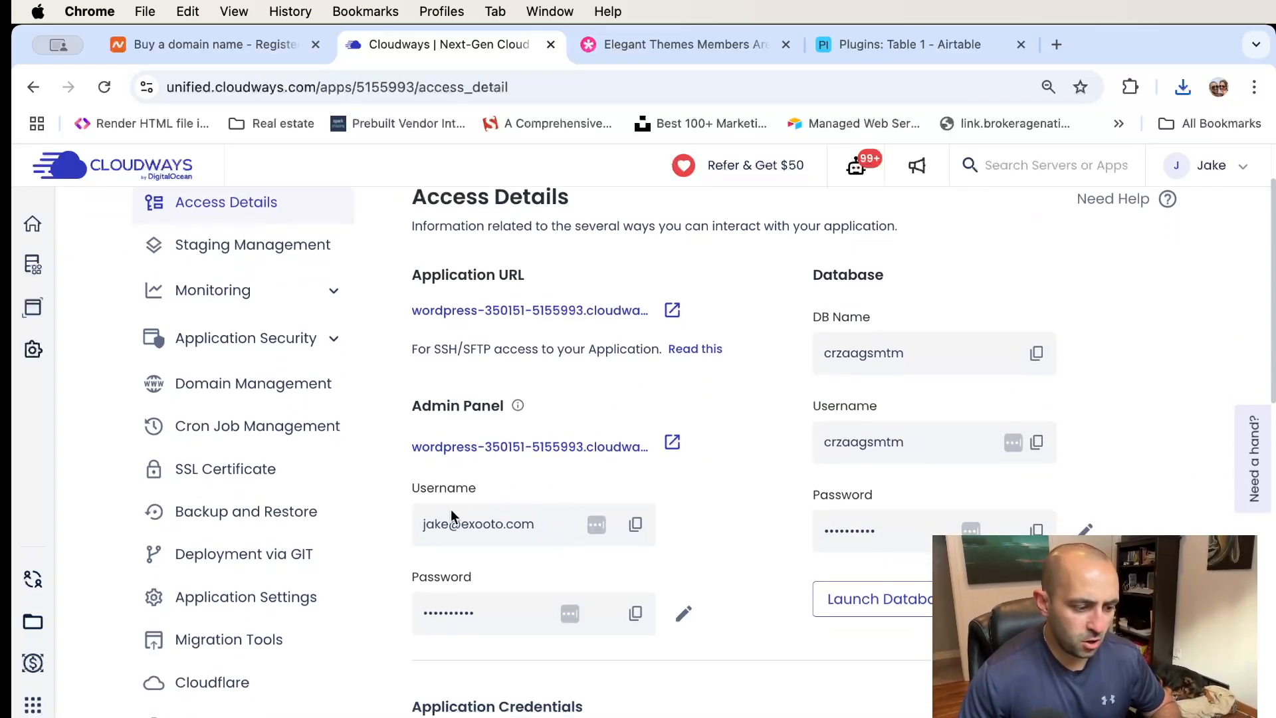
scroll(605, 474, up, 2)
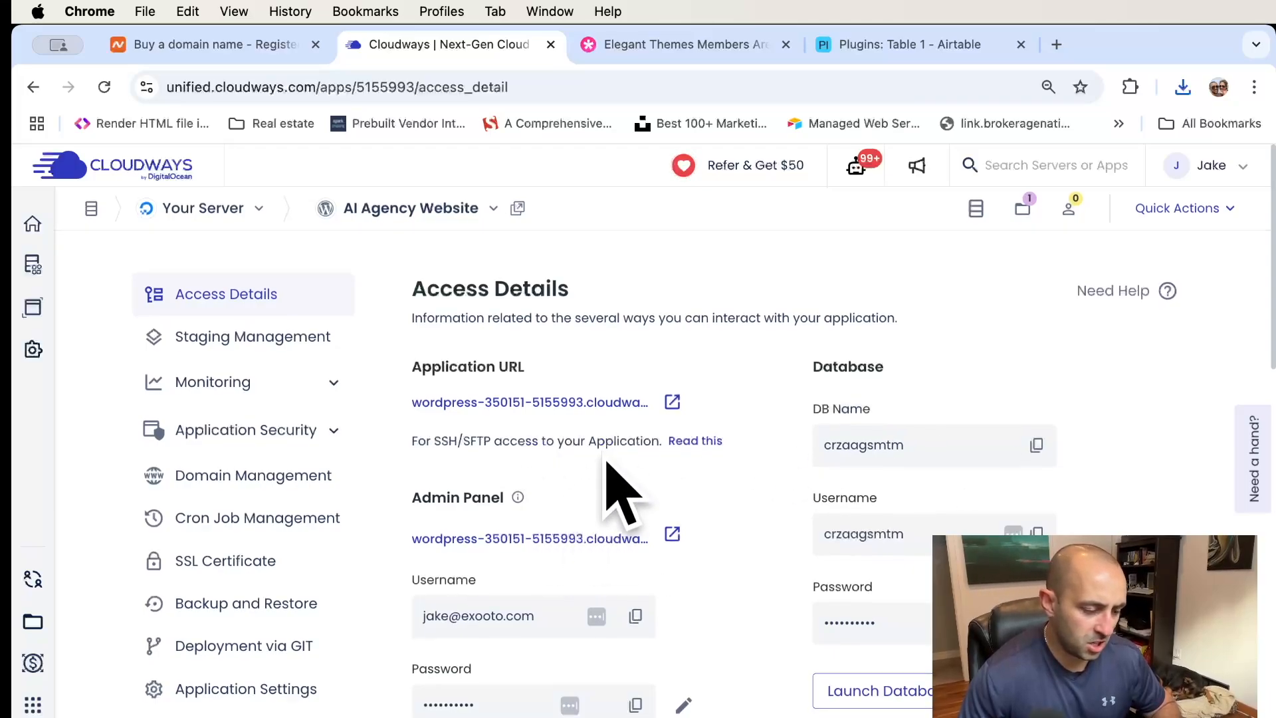
scroll(451, 424, down, 3)
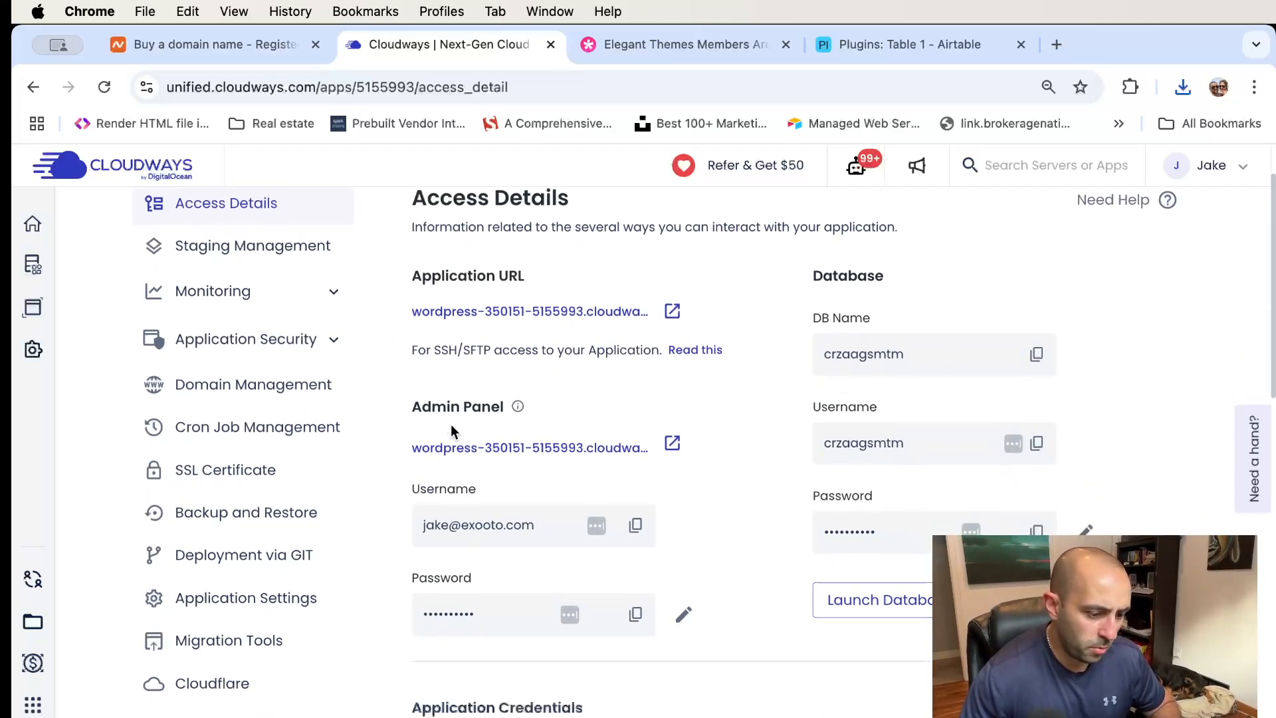
scroll(485, 428, up, 2)
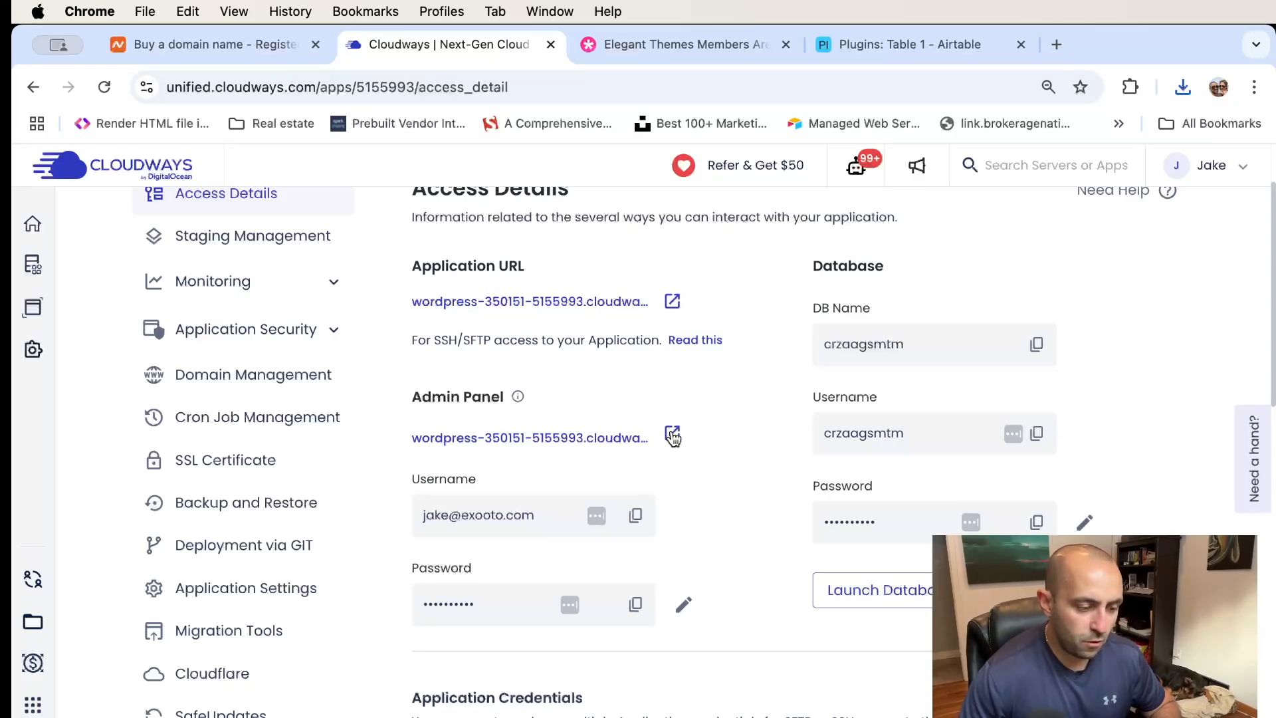
scroll(673, 438, down, 1)
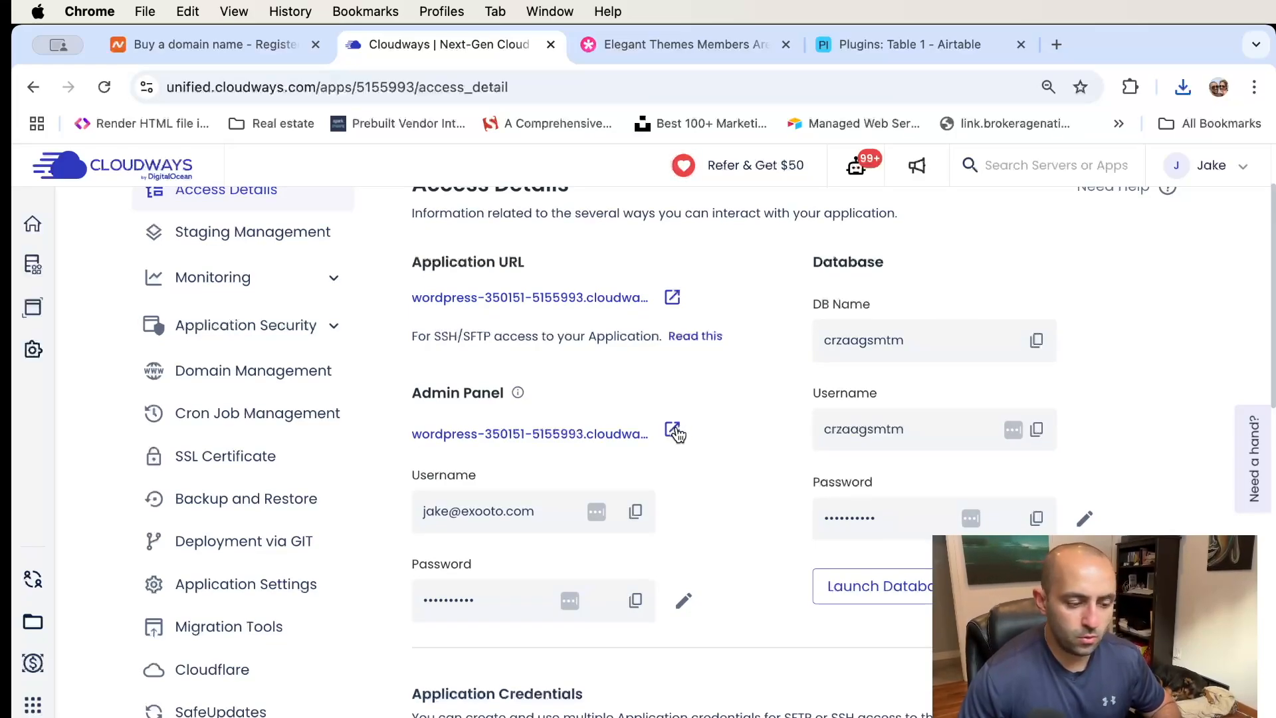
click(673, 431)
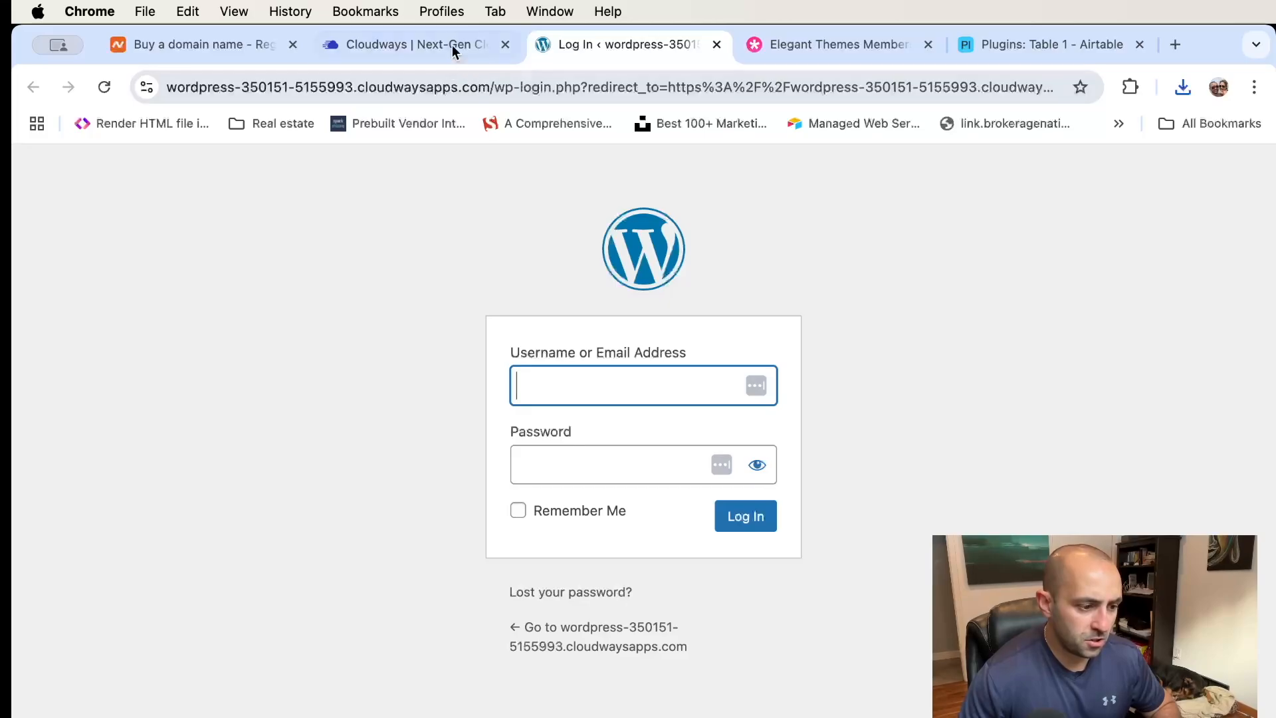
Copy the WordPress admin password from the access details and reopen the admin panel
click(452, 45)
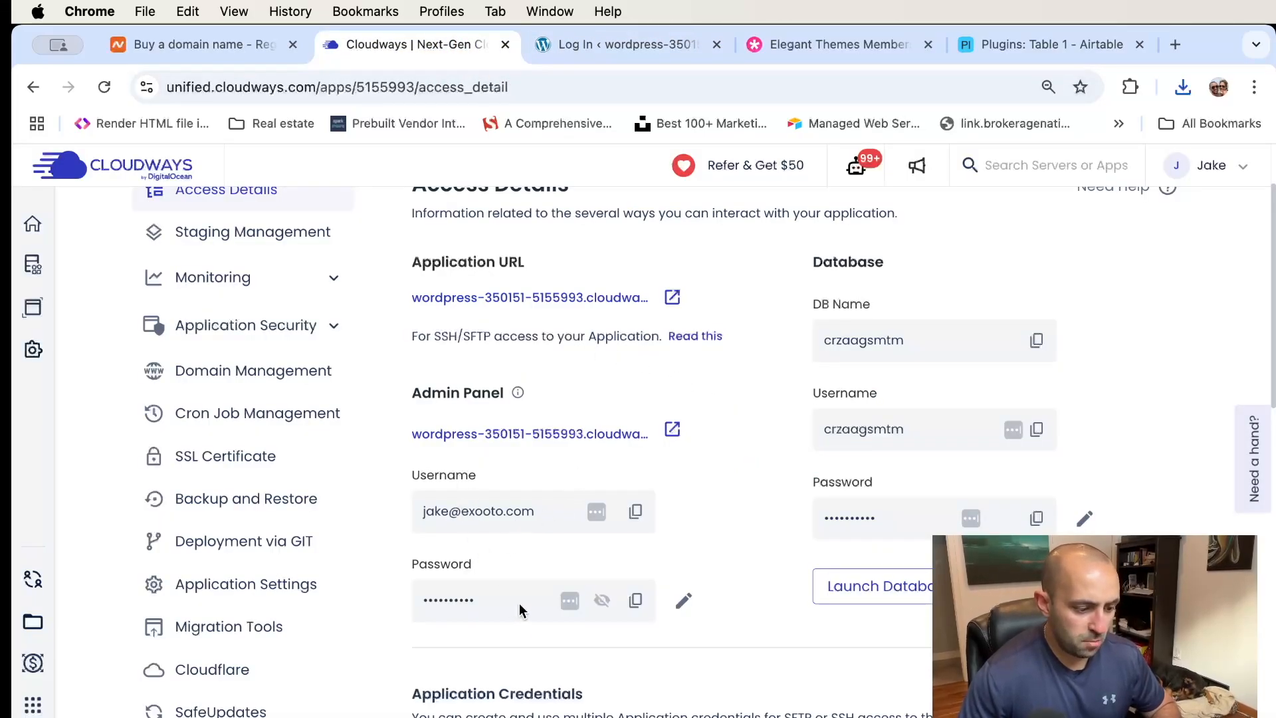
click(635, 600)
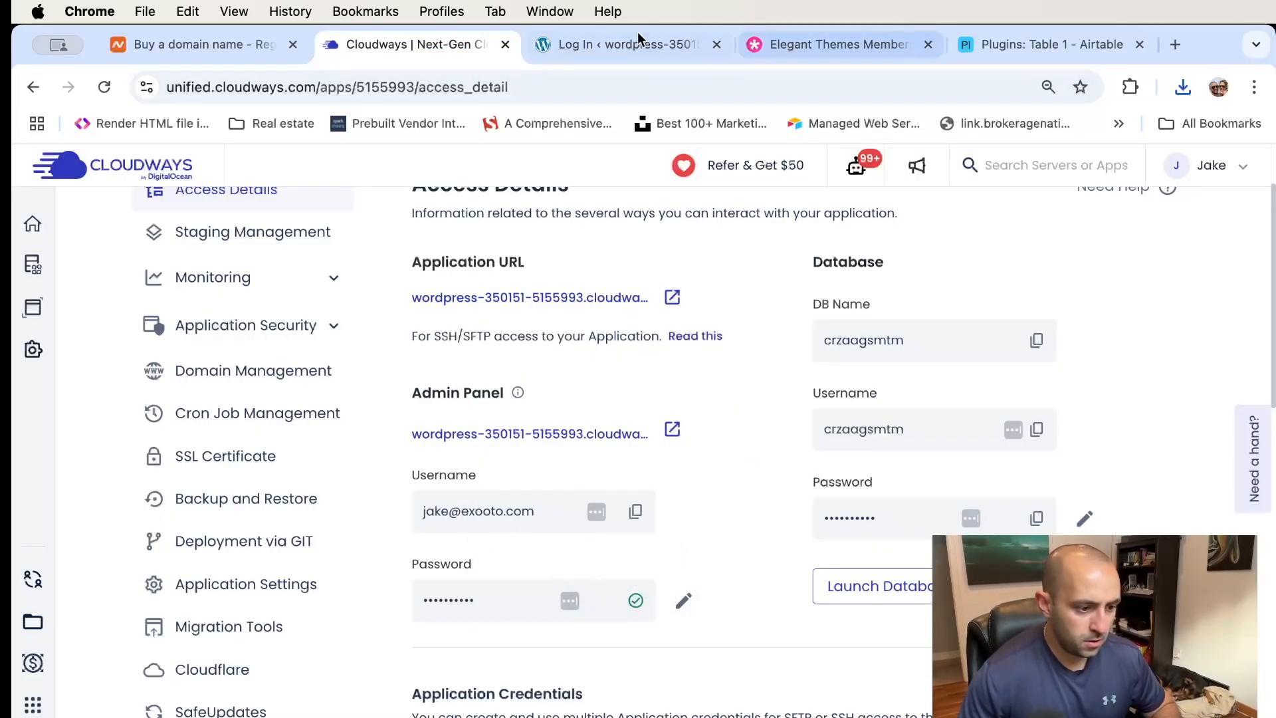
click(673, 431)
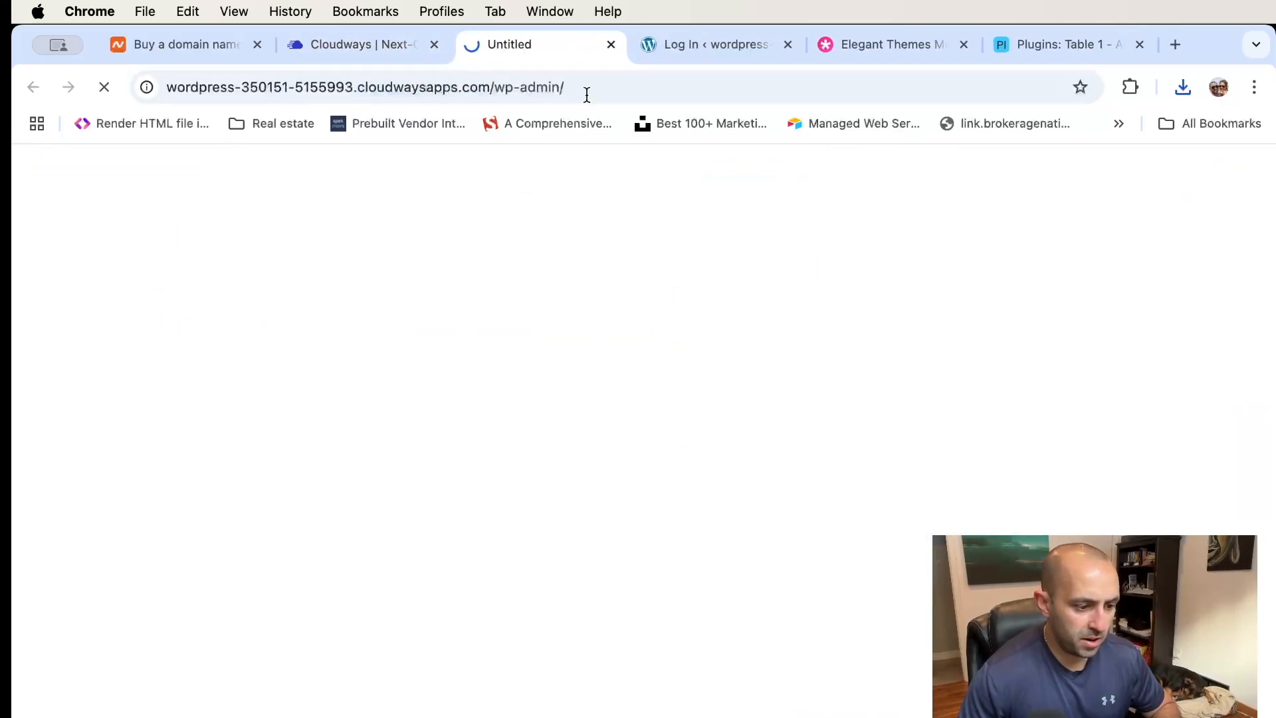
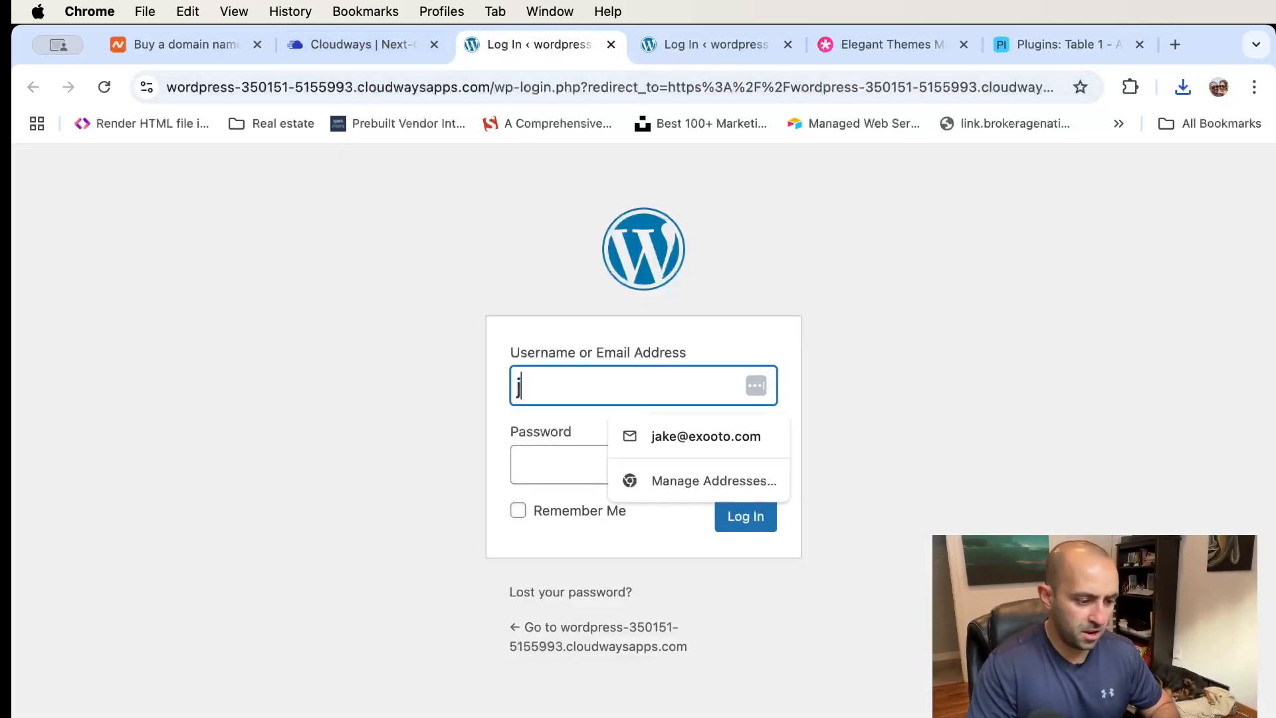
Log in to WordPress with the admin e-mail and pasted password, then dismiss the Object Cache Pro notice
key(Tab)
key(super+v)
click(759, 525)
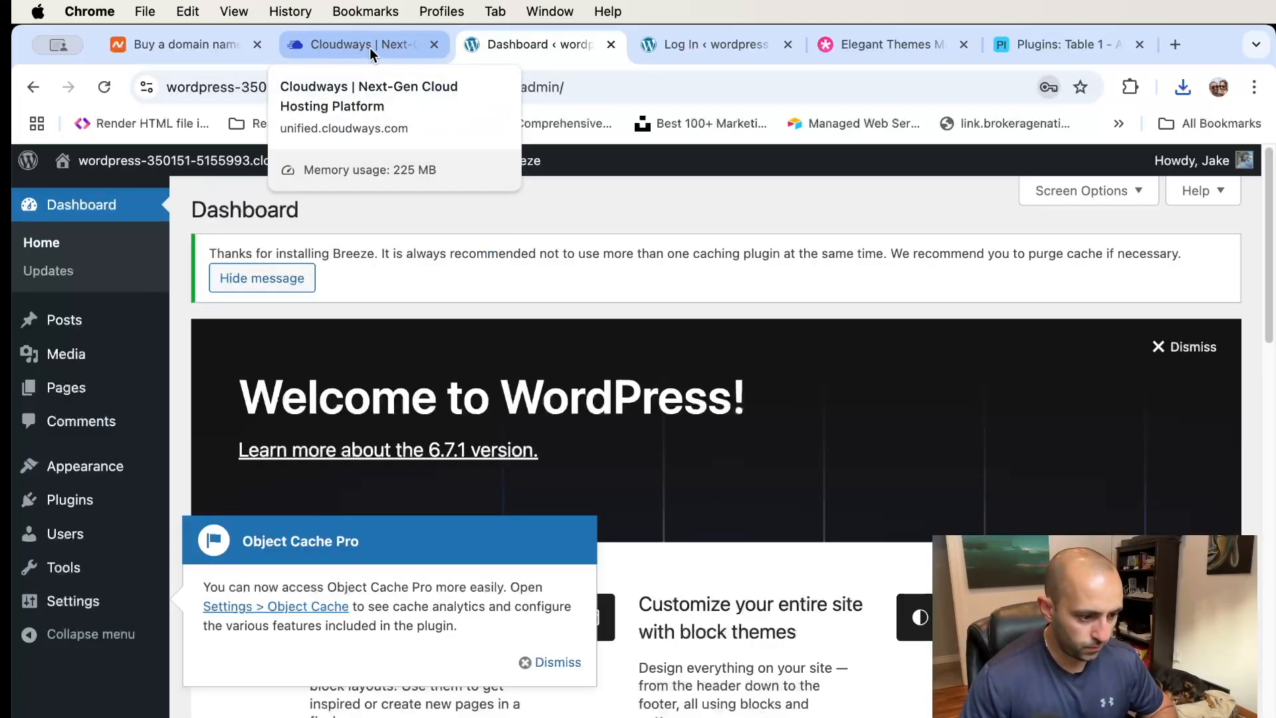
click(1060, 136)
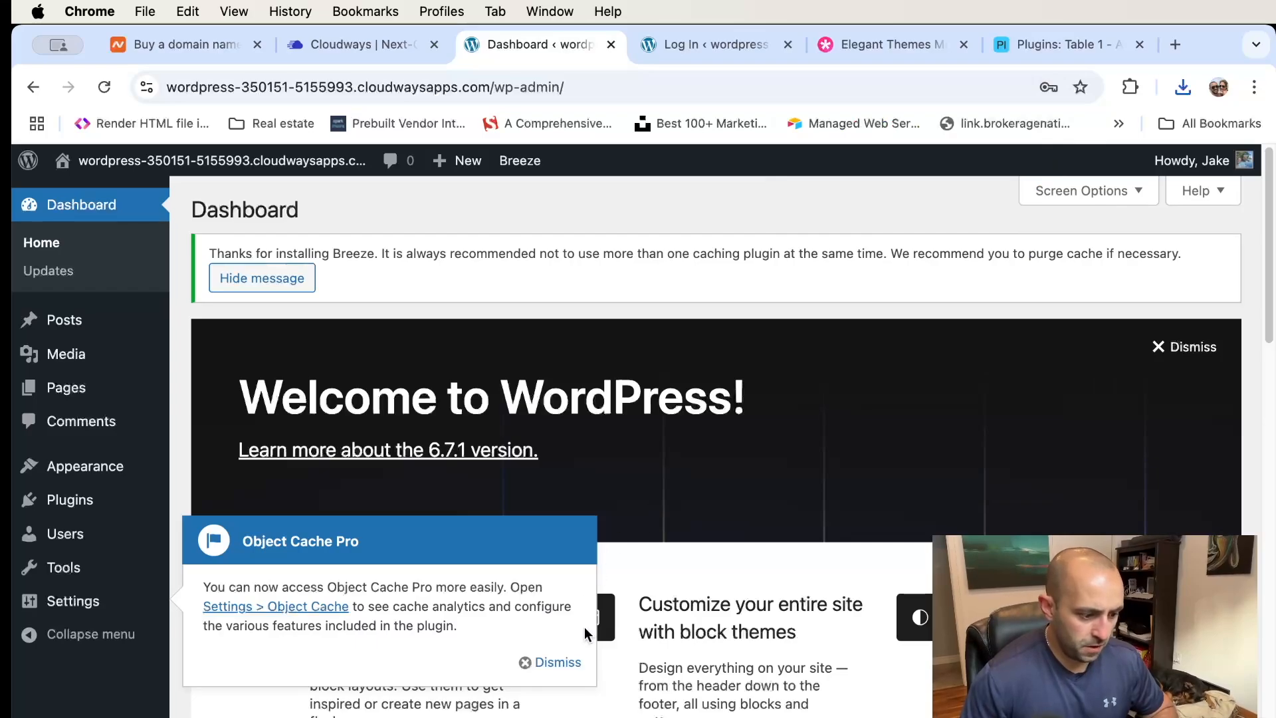
click(551, 663)
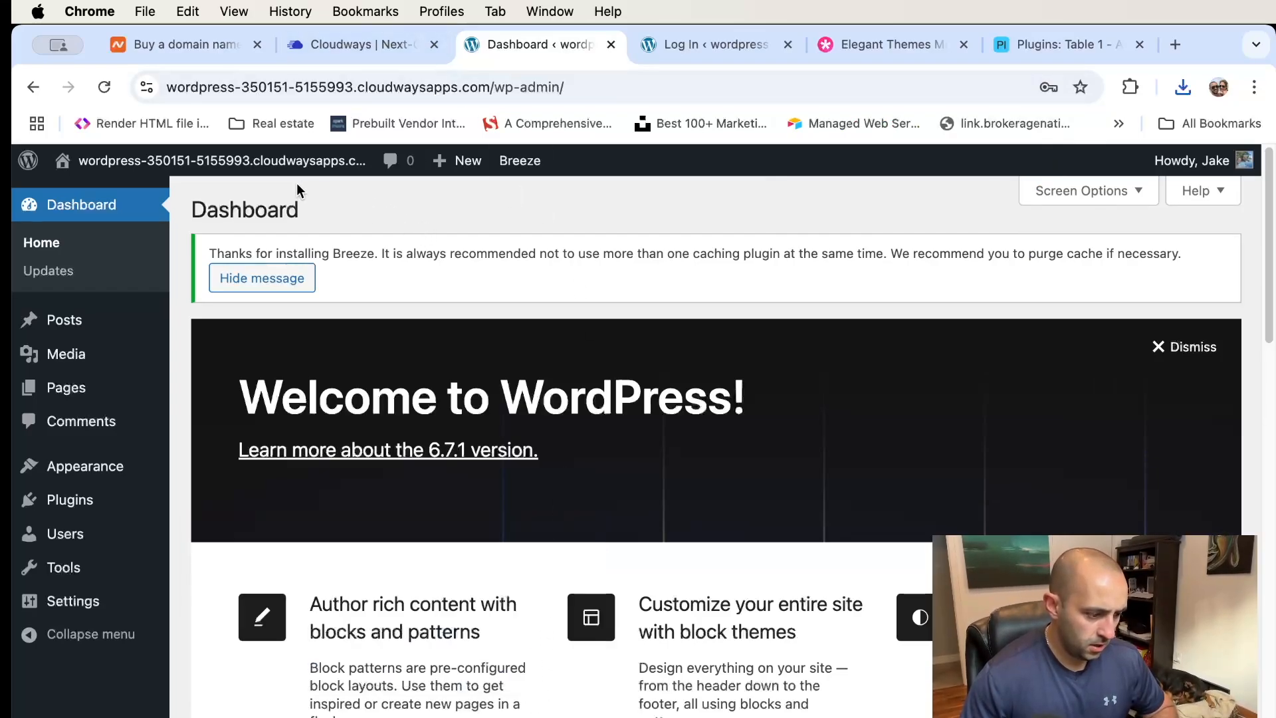
Upload the Divi (1).zip file as a new theme and install it
mouse_move(102, 473)
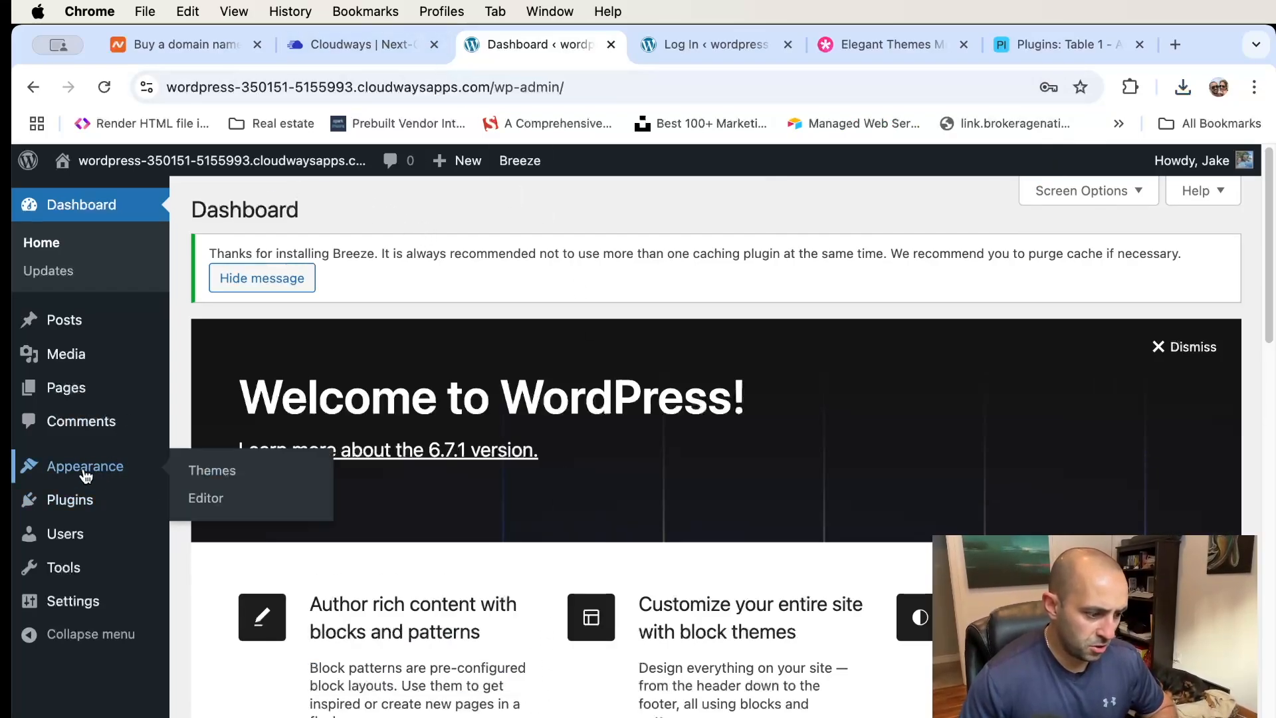
click(211, 471)
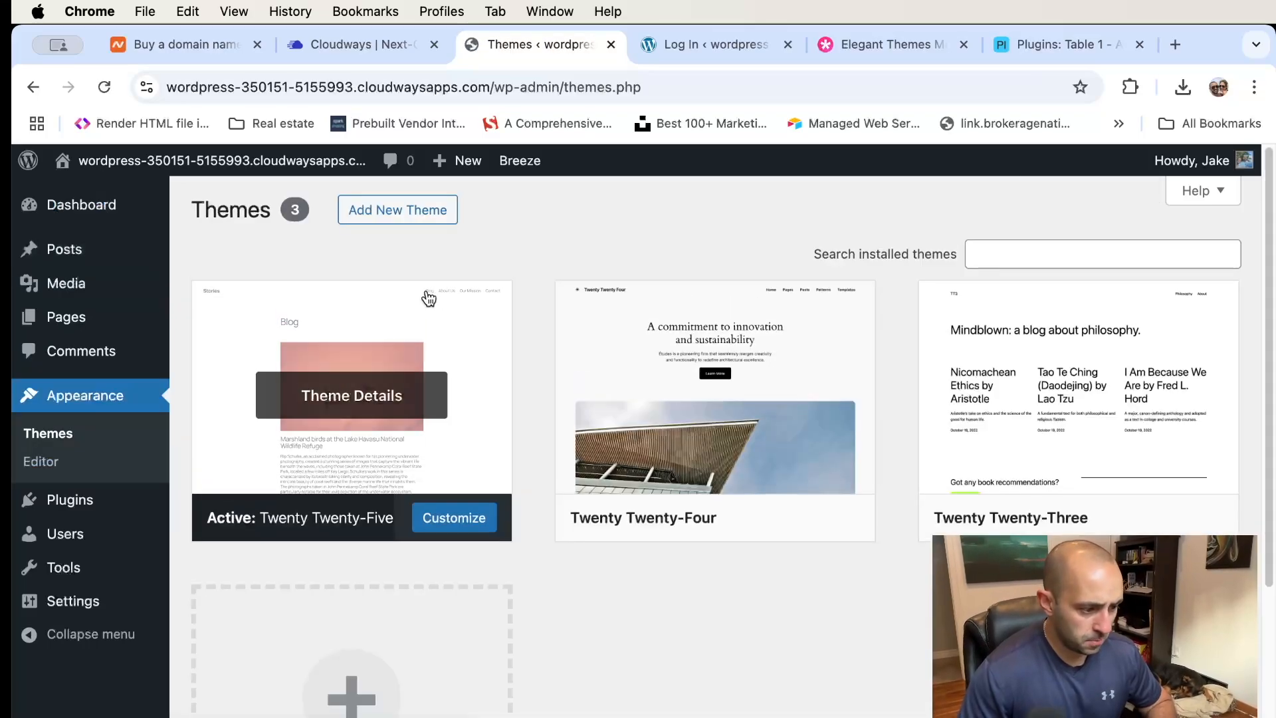
click(397, 210)
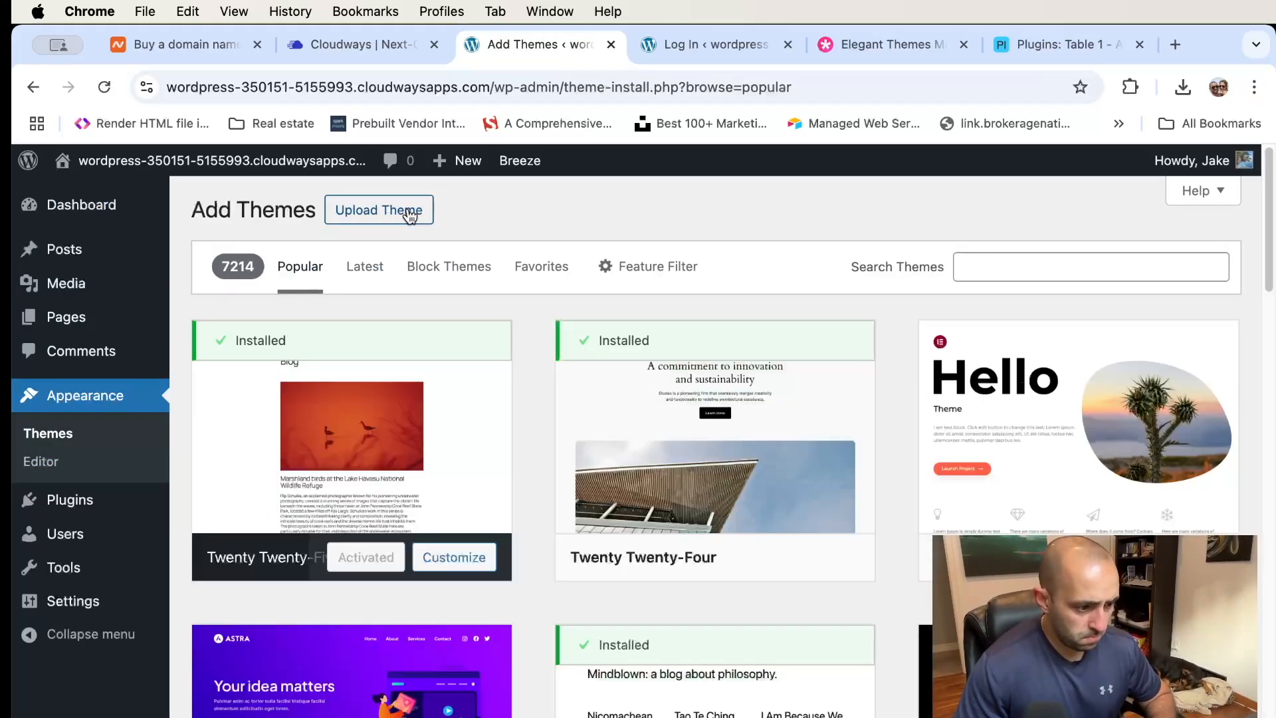
click(365, 220)
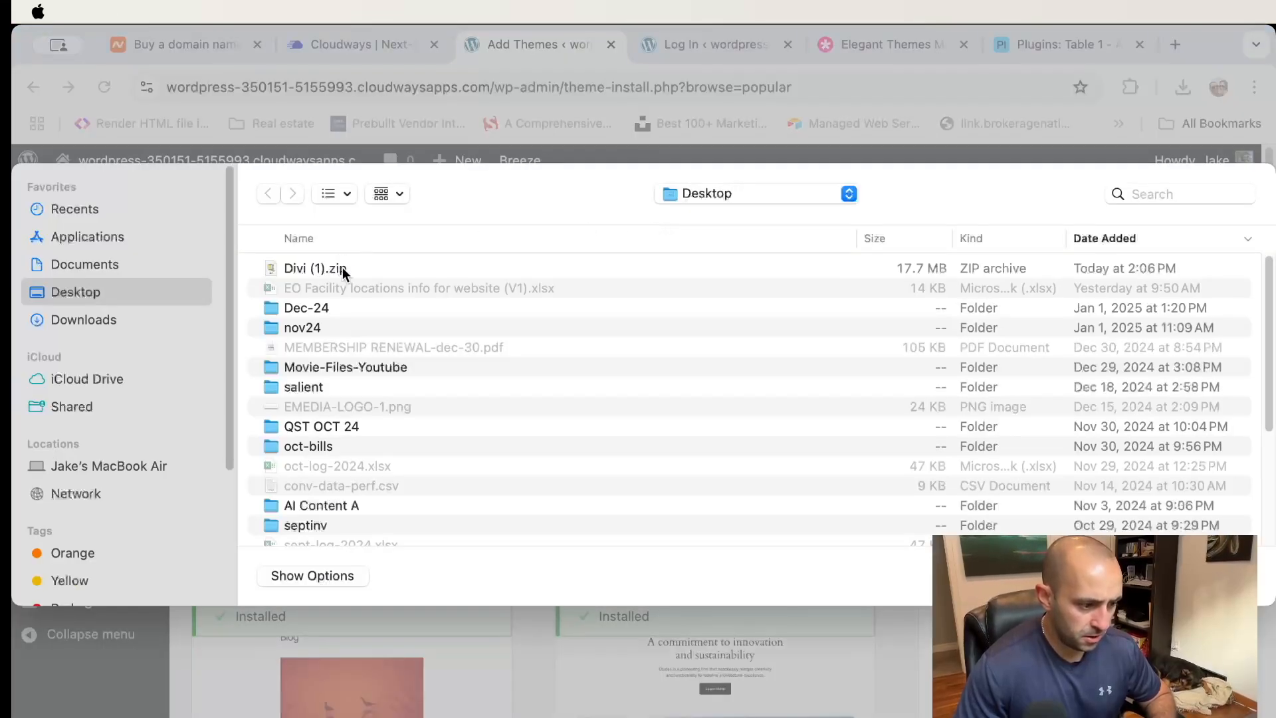
double_click(347, 267)
click(887, 393)
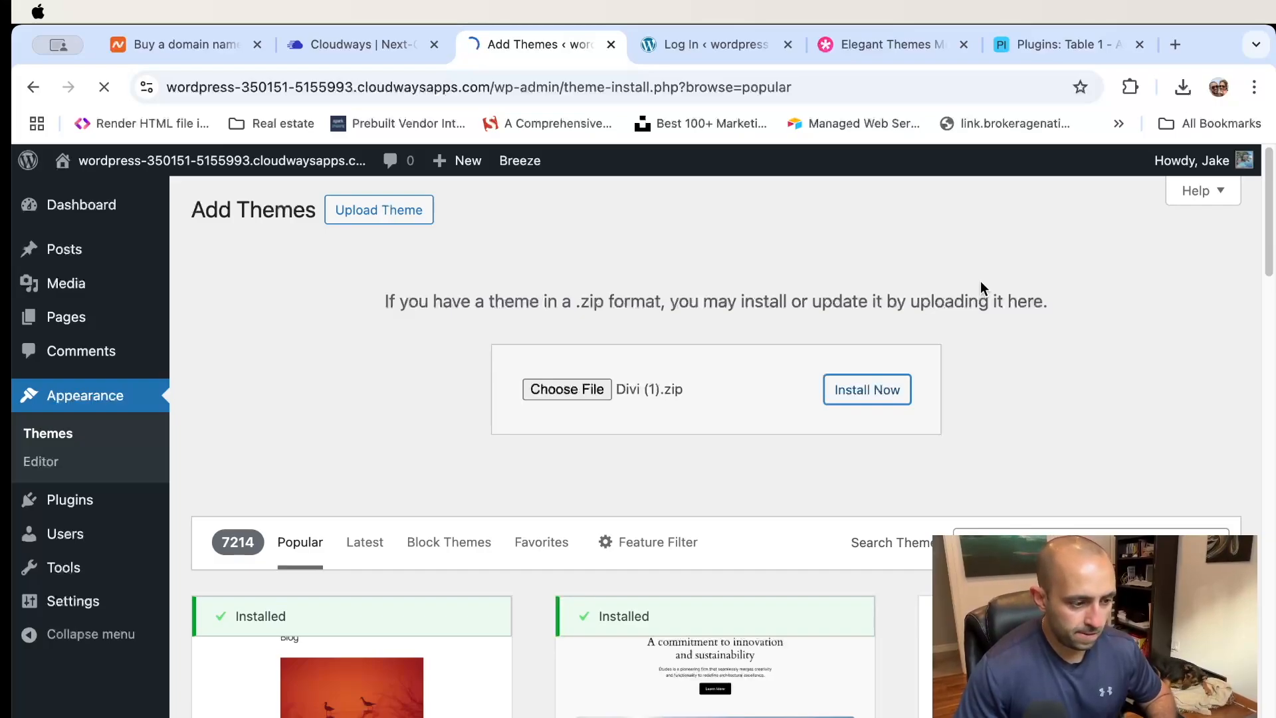
click(1076, 533)
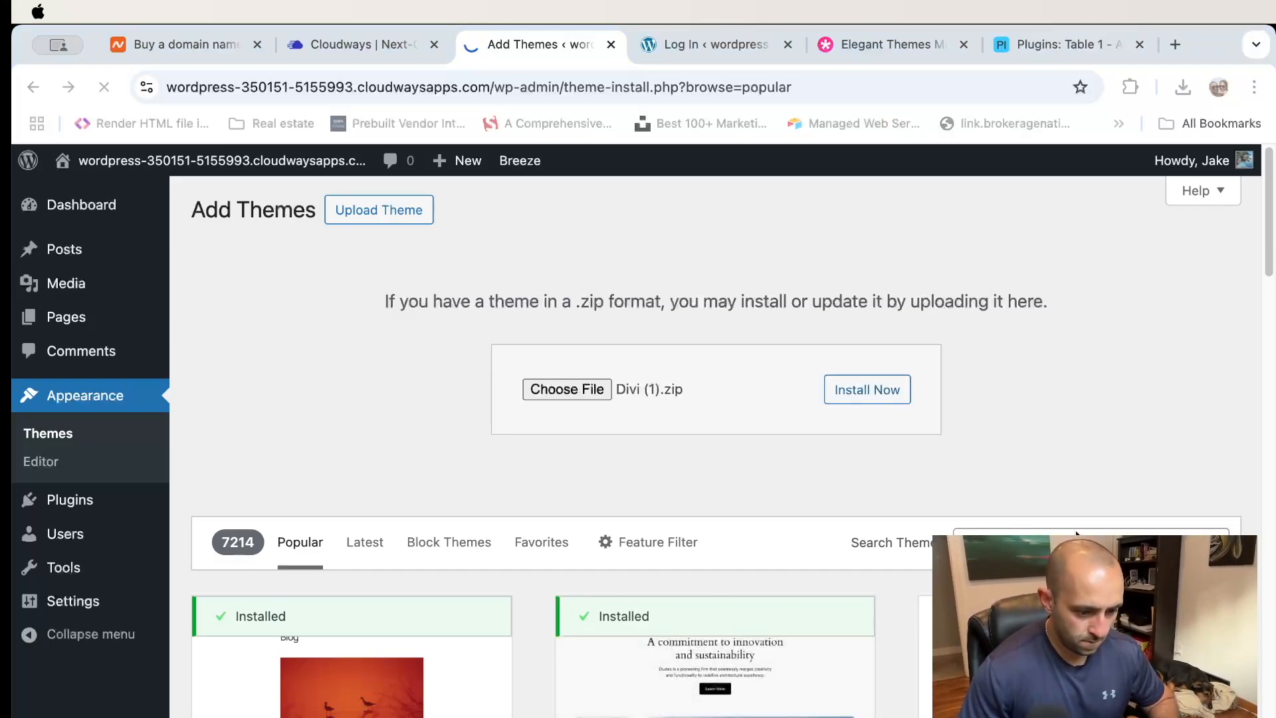
click(1246, 429)
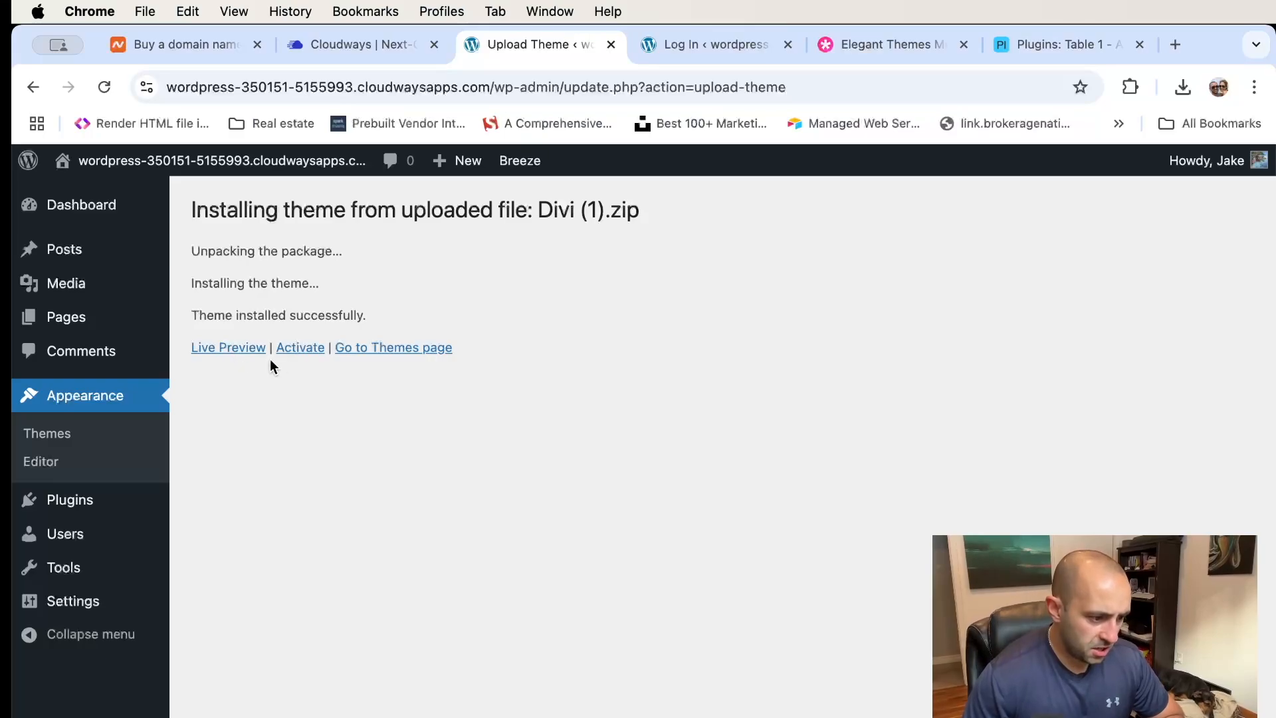
Activate the Divi theme and open the Elegant Themes login to activate the license
click(300, 348)
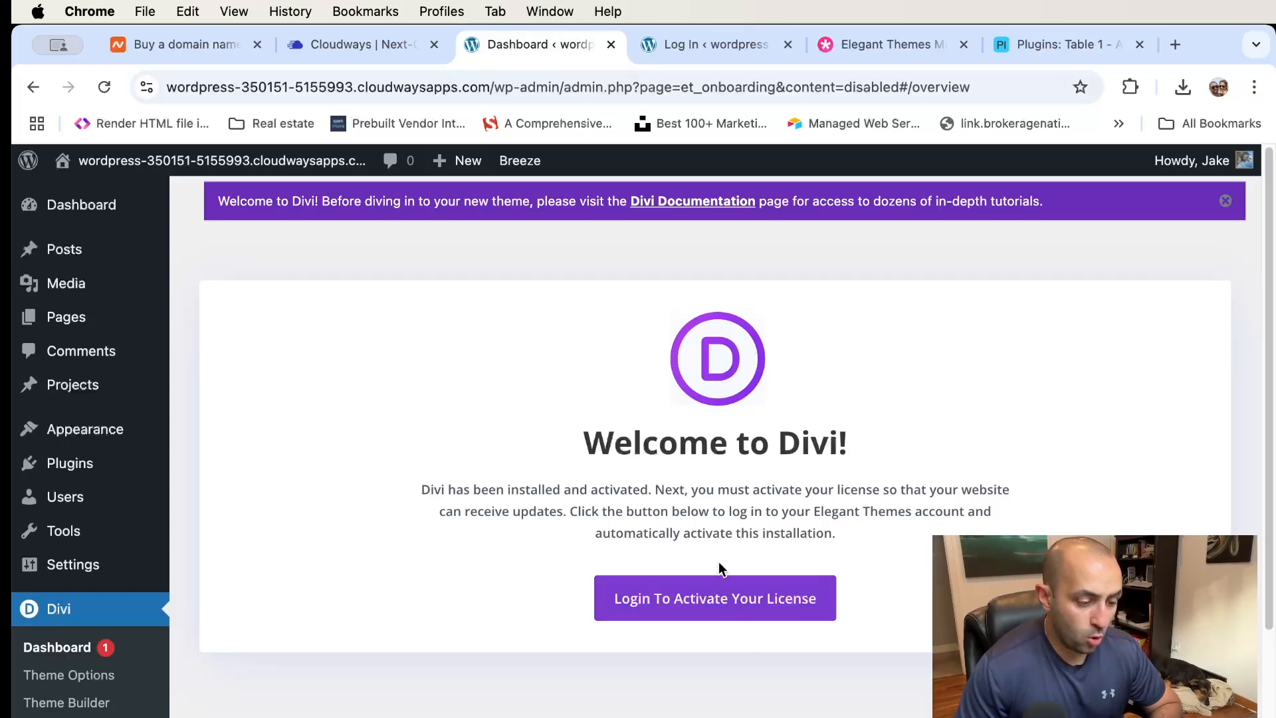
click(661, 599)
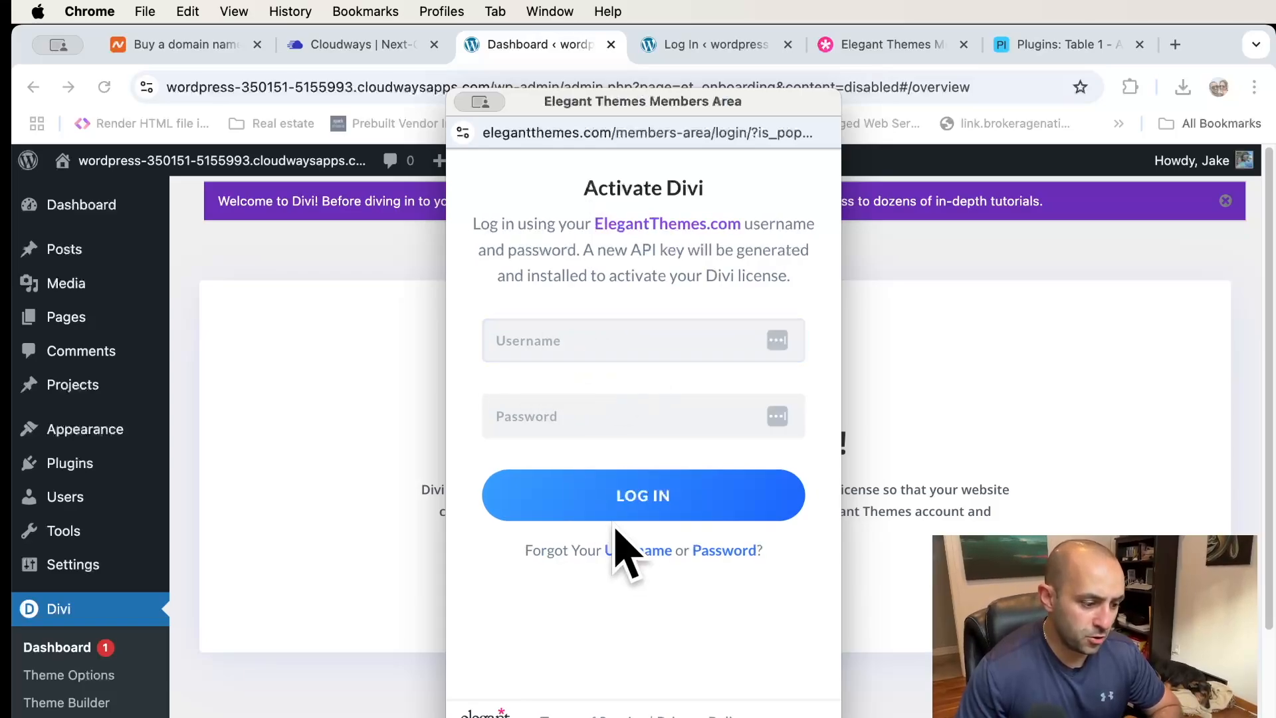
key(super+Tab)
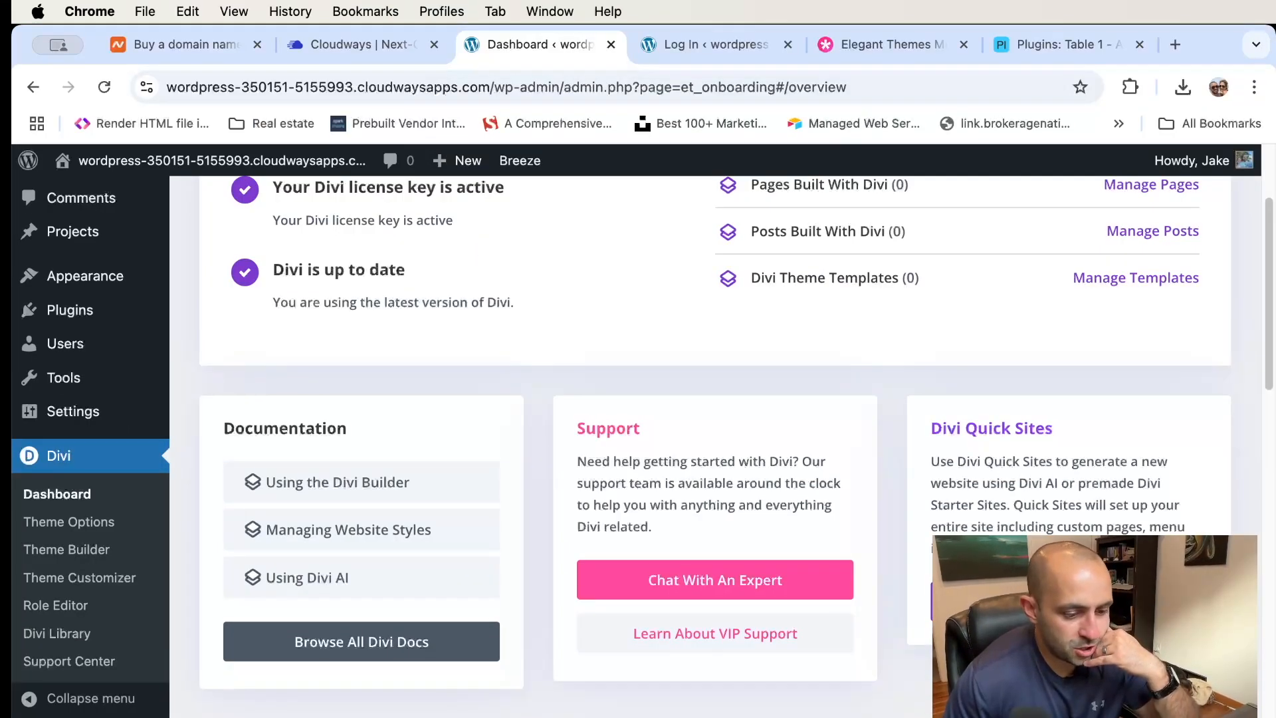
Scroll through the Divi overview page to check the license and update status
scroll(715, 432, up, 2)
scroll(715, 432, down, 1)
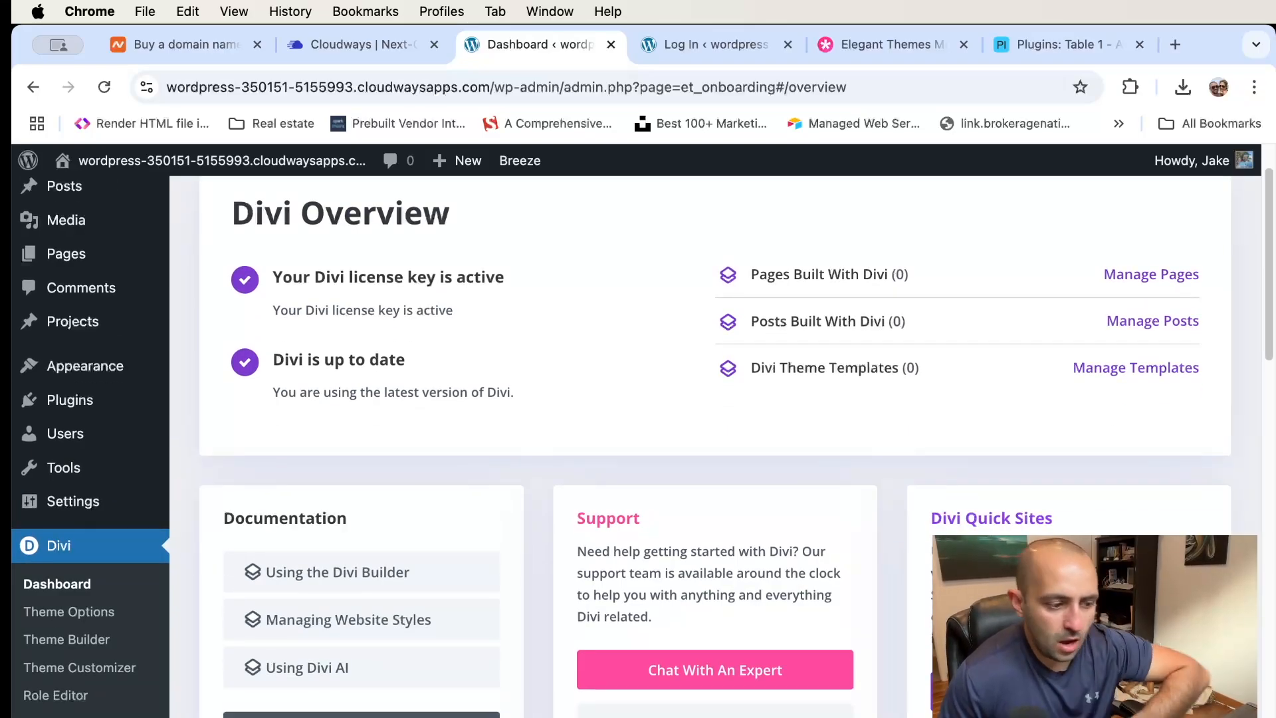
scroll(887, 567, up, 1)
scroll(887, 568, down, 3)
scroll(843, 573, up, 3)
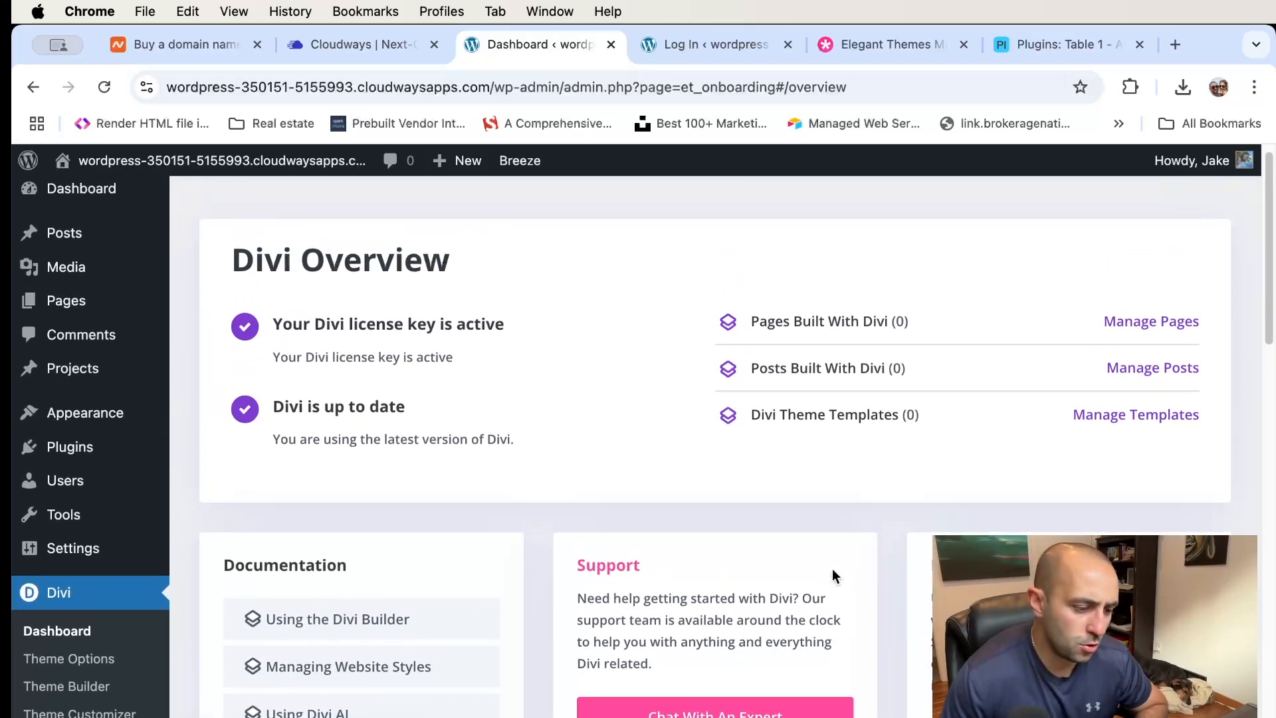
Create a new page, open it with the Divi Builder, and choose to browse premade layouts
mouse_move(463, 166)
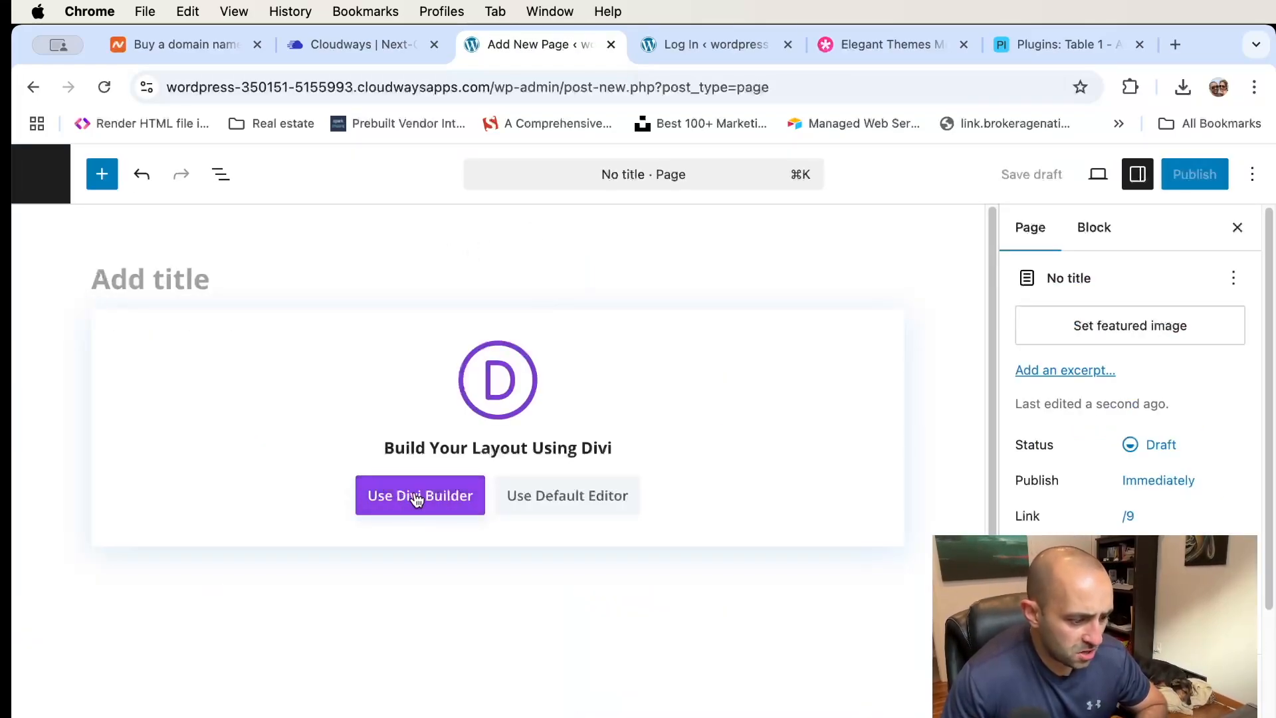
click(416, 497)
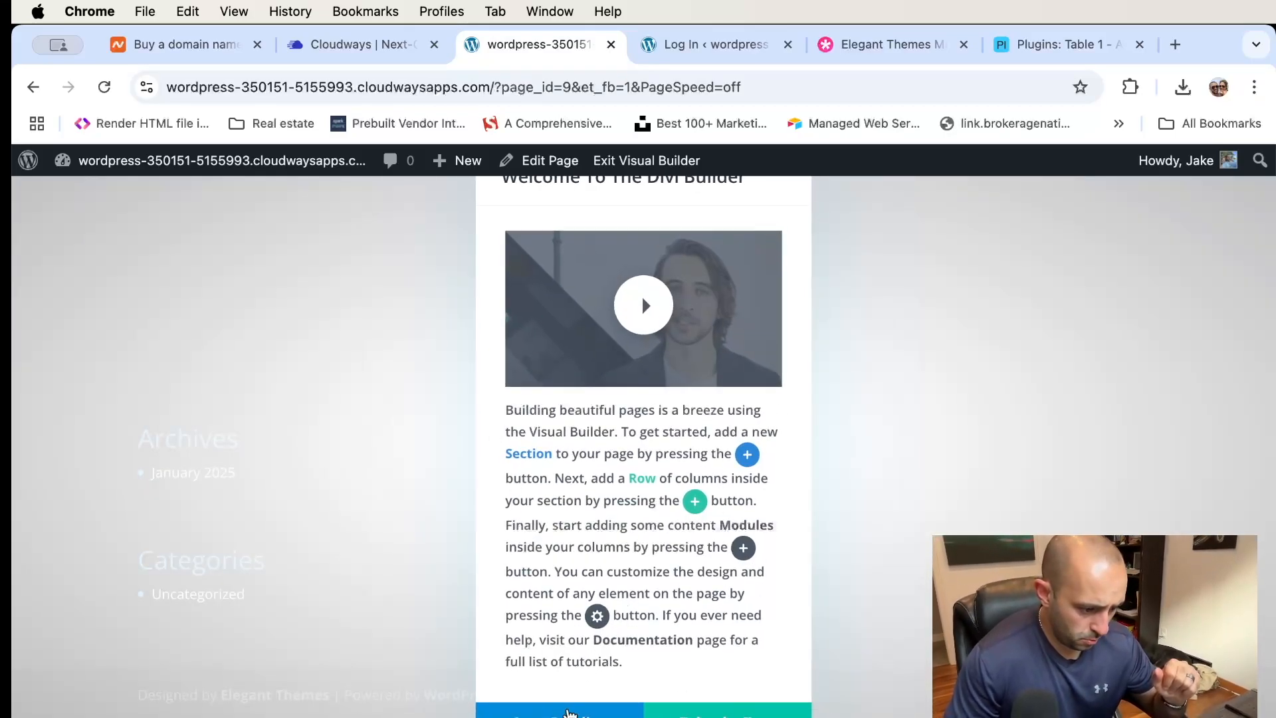
click(568, 711)
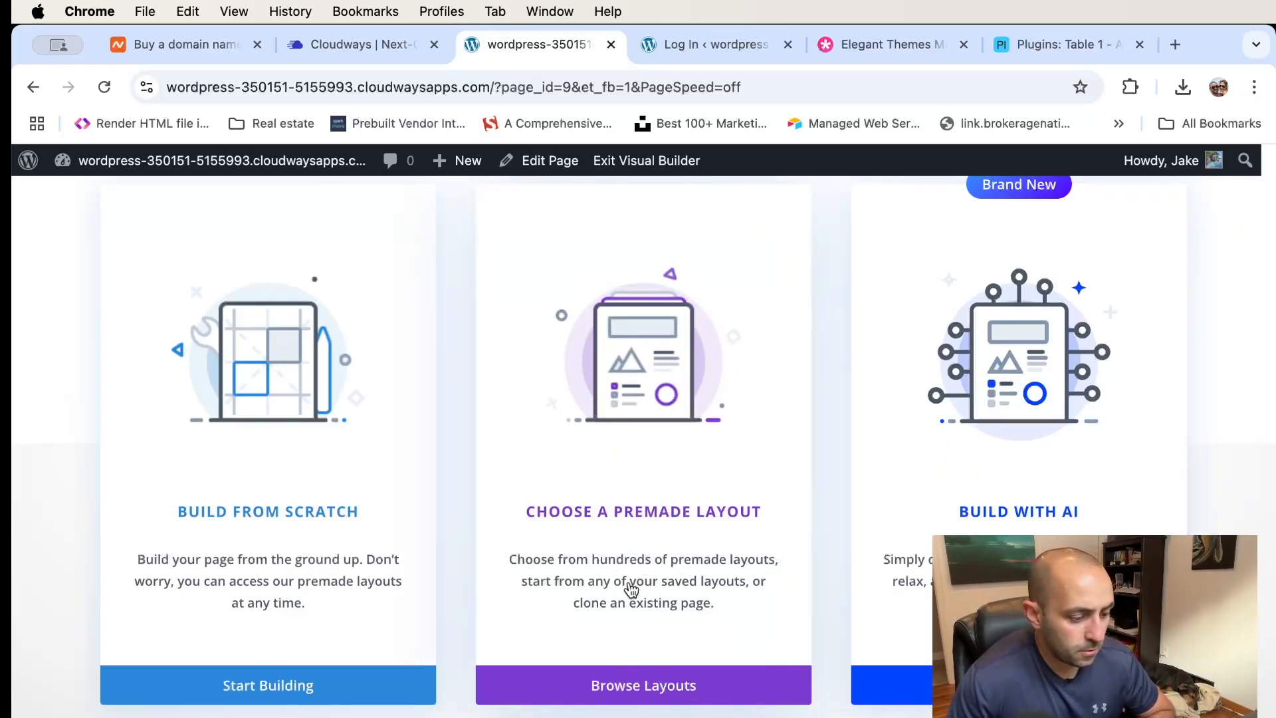
click(614, 686)
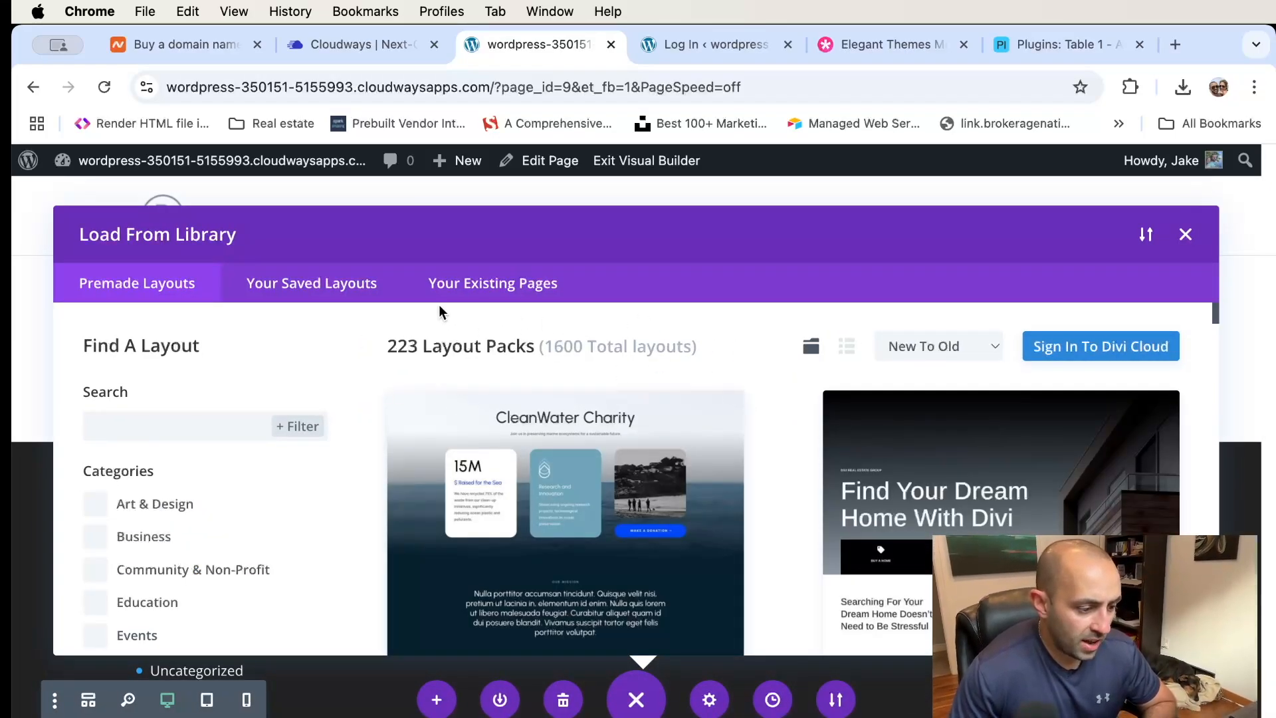
Filter the premade layouts by the Technology category and open the AI layout pack
scroll(751, 414, down, 2)
scroll(751, 414, up, 2)
scroll(751, 415, up, 1)
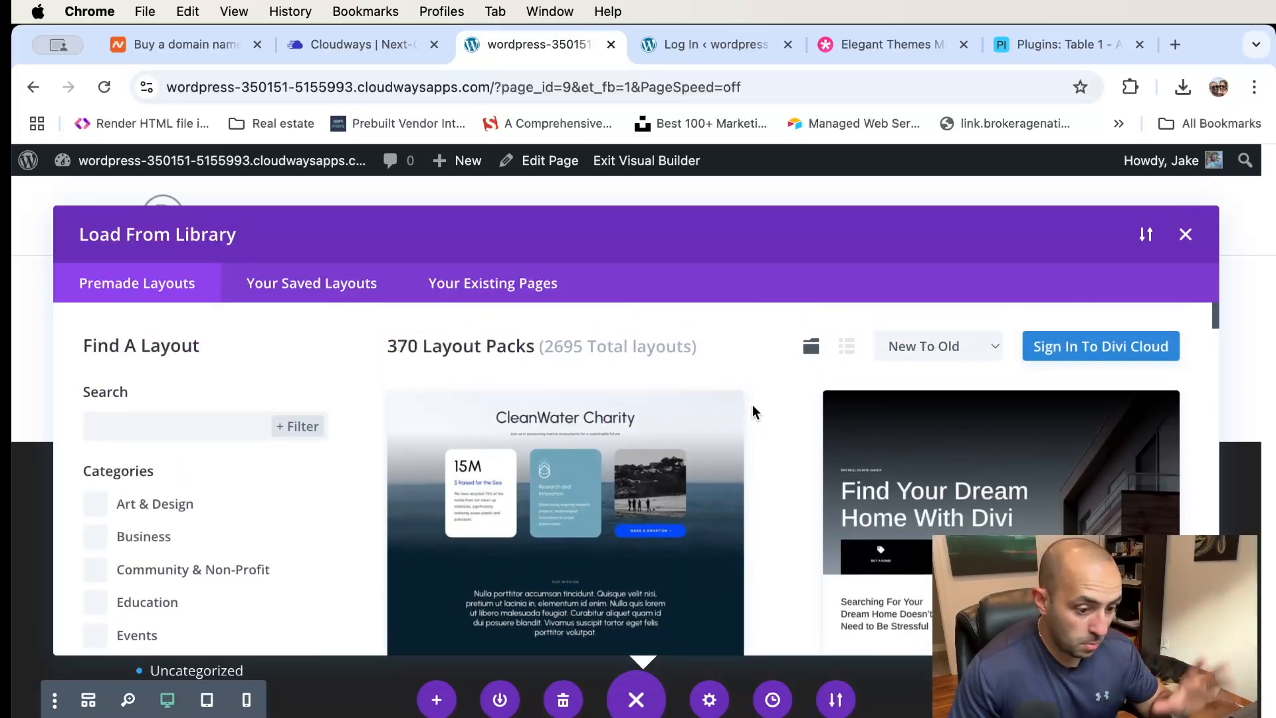
scroll(768, 426, down, 1)
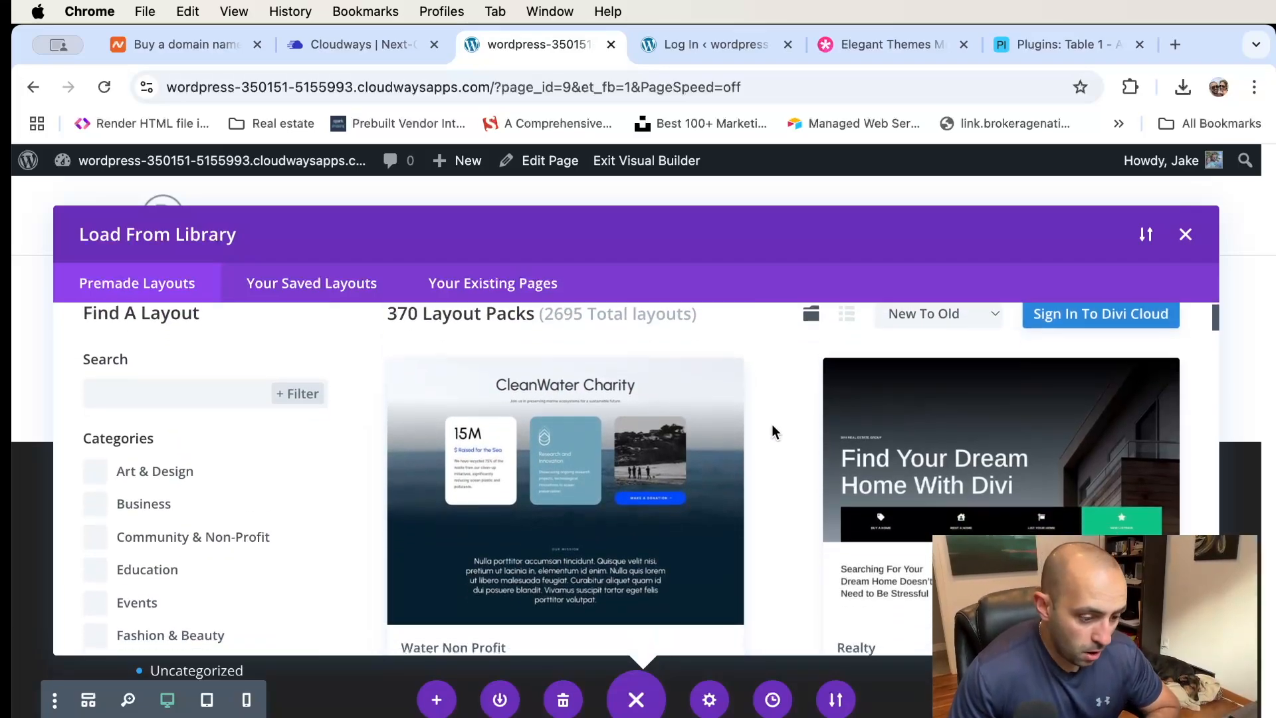
scroll(772, 424, down, 8)
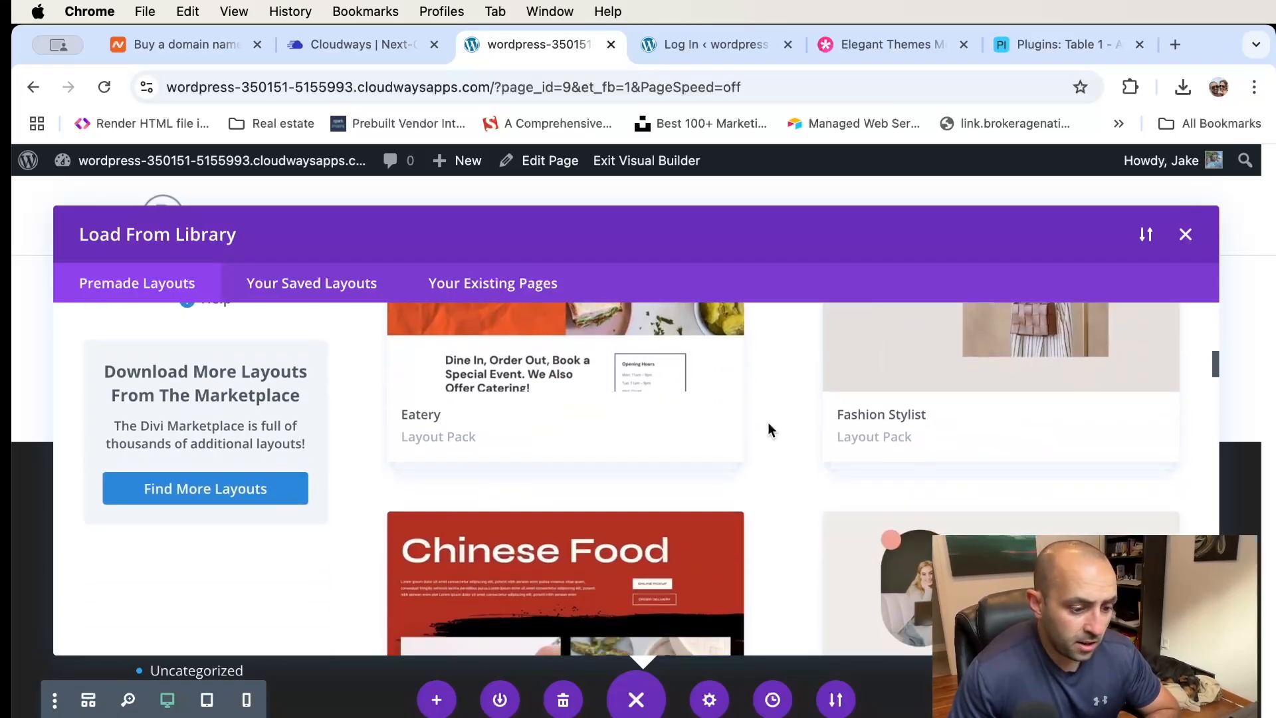
scroll(768, 424, down, 10)
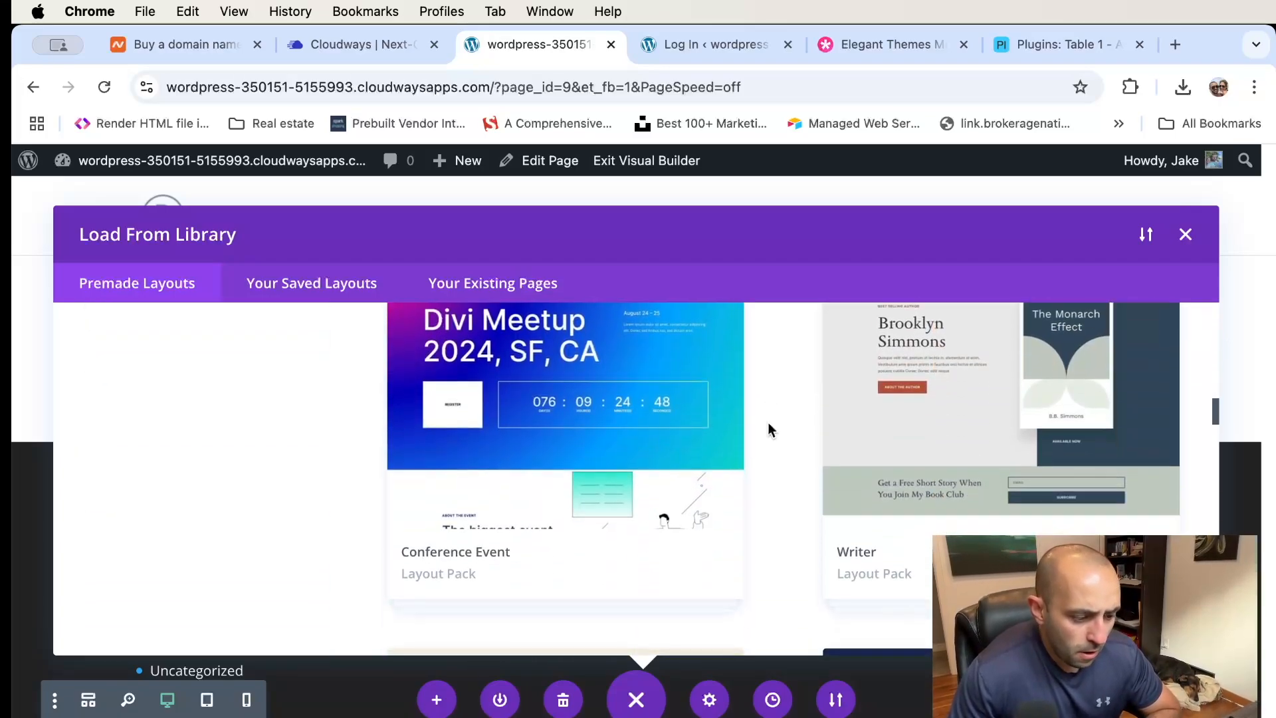
scroll(769, 430, down, 15)
scroll(766, 426, down, 7)
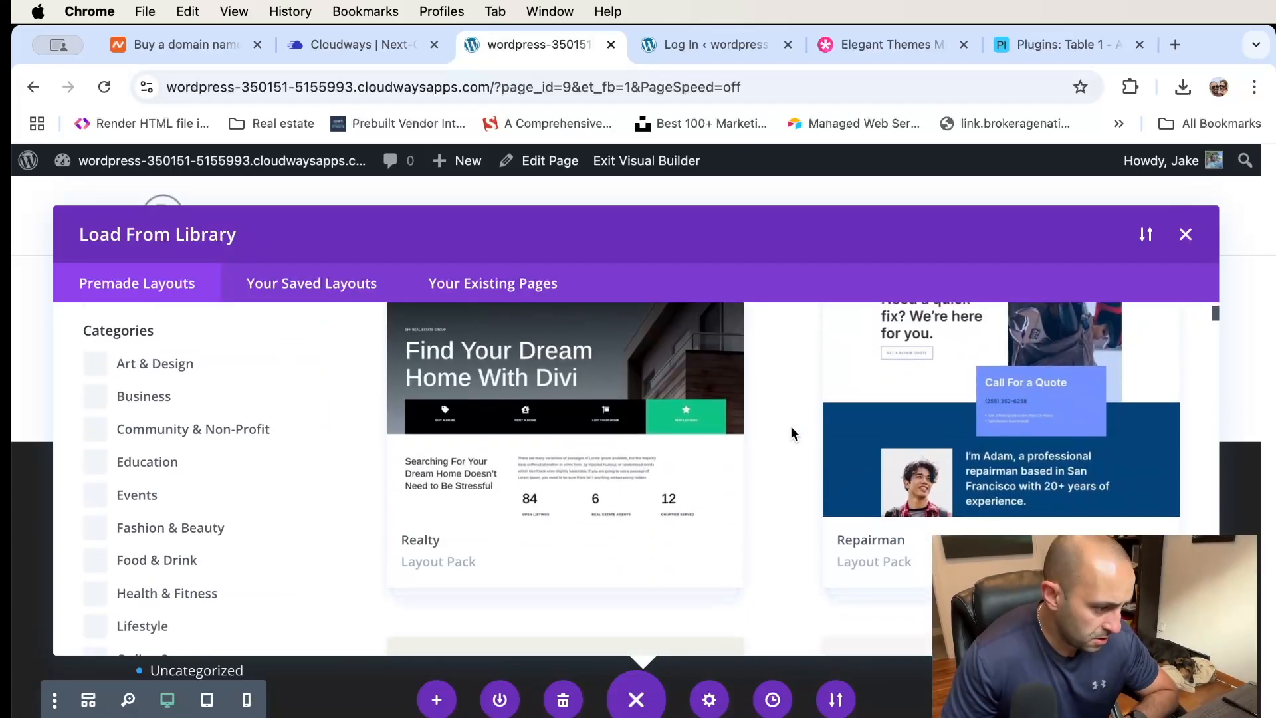
scroll(790, 433, down, 5)
scroll(333, 463, up, 1)
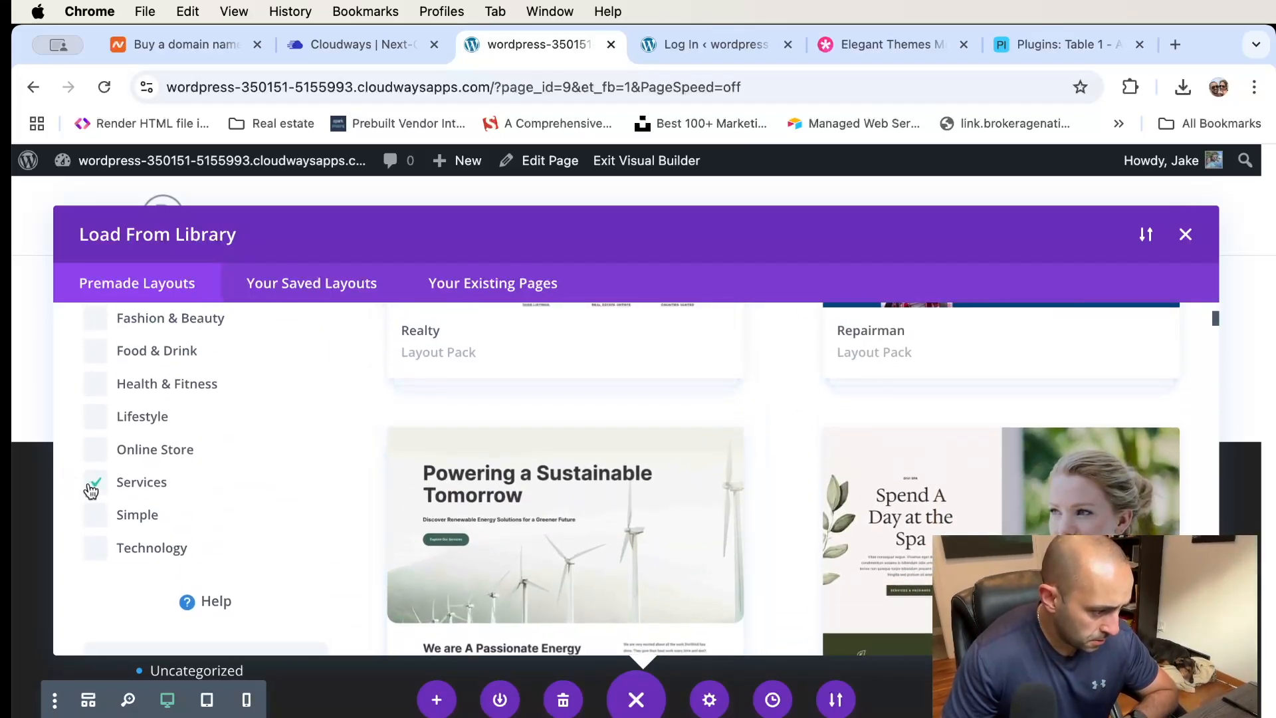
click(97, 552)
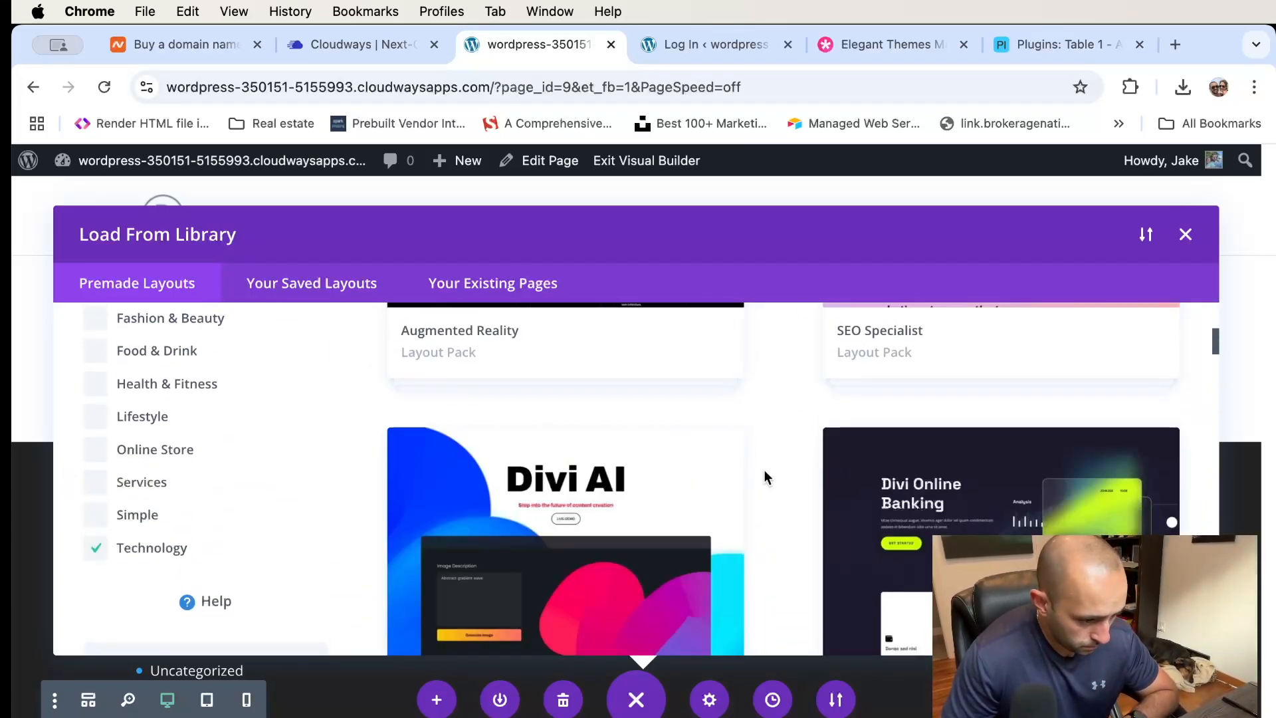
scroll(797, 469, up, 1)
scroll(600, 521, down, 3)
scroll(583, 523, up, 5)
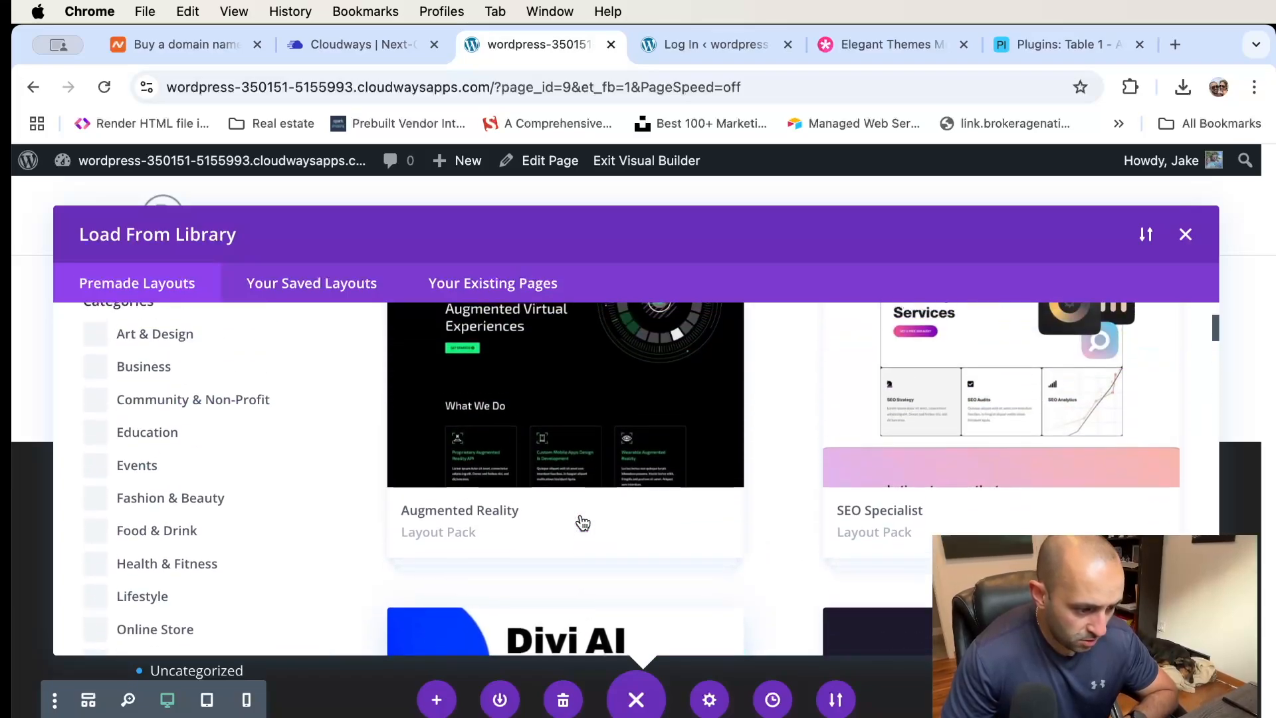
scroll(583, 523, down, 5)
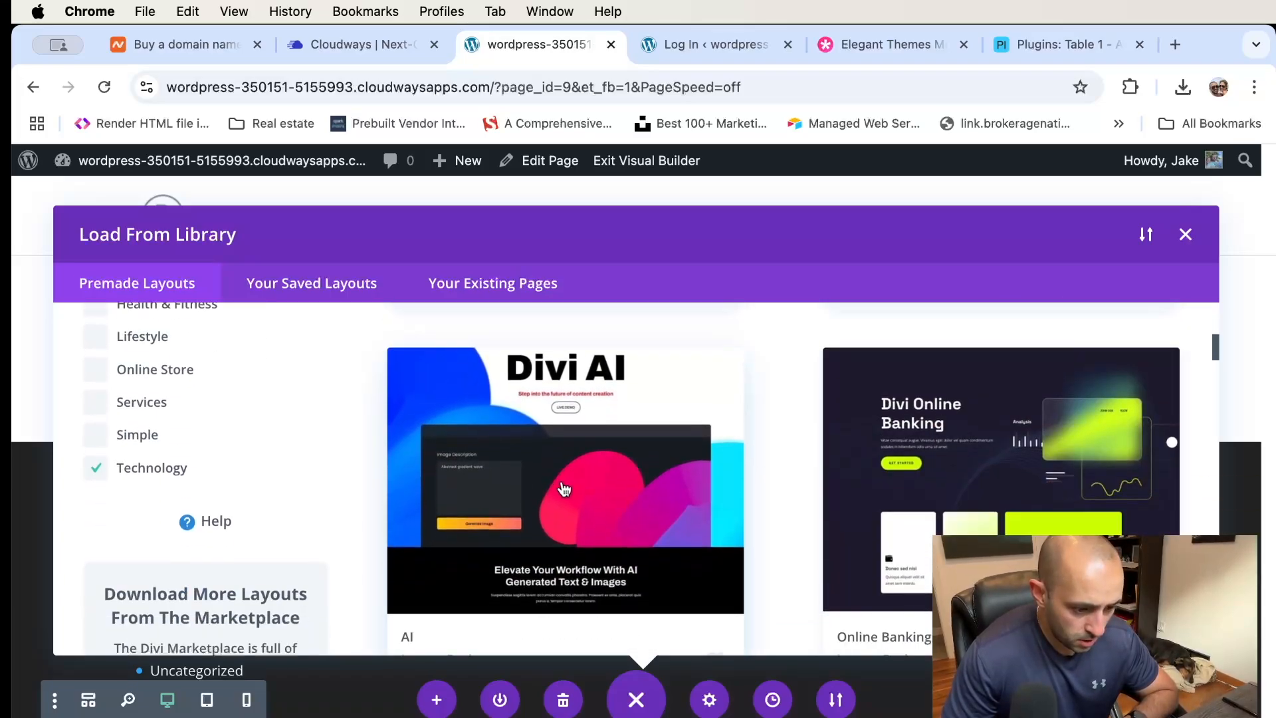
scroll(571, 488, up, 5)
scroll(580, 485, up, 1)
scroll(580, 486, down, 6)
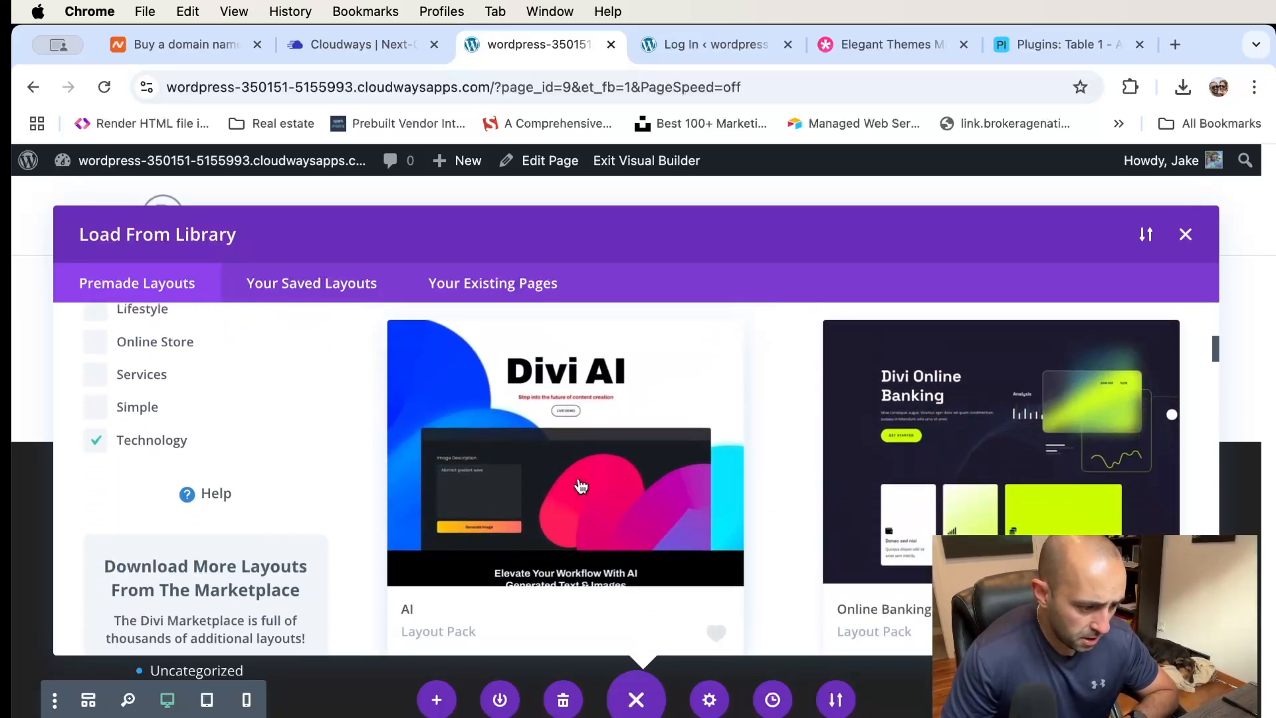
scroll(581, 487, down, 3)
scroll(641, 456, up, 2)
scroll(535, 401, down, 1)
click(536, 402)
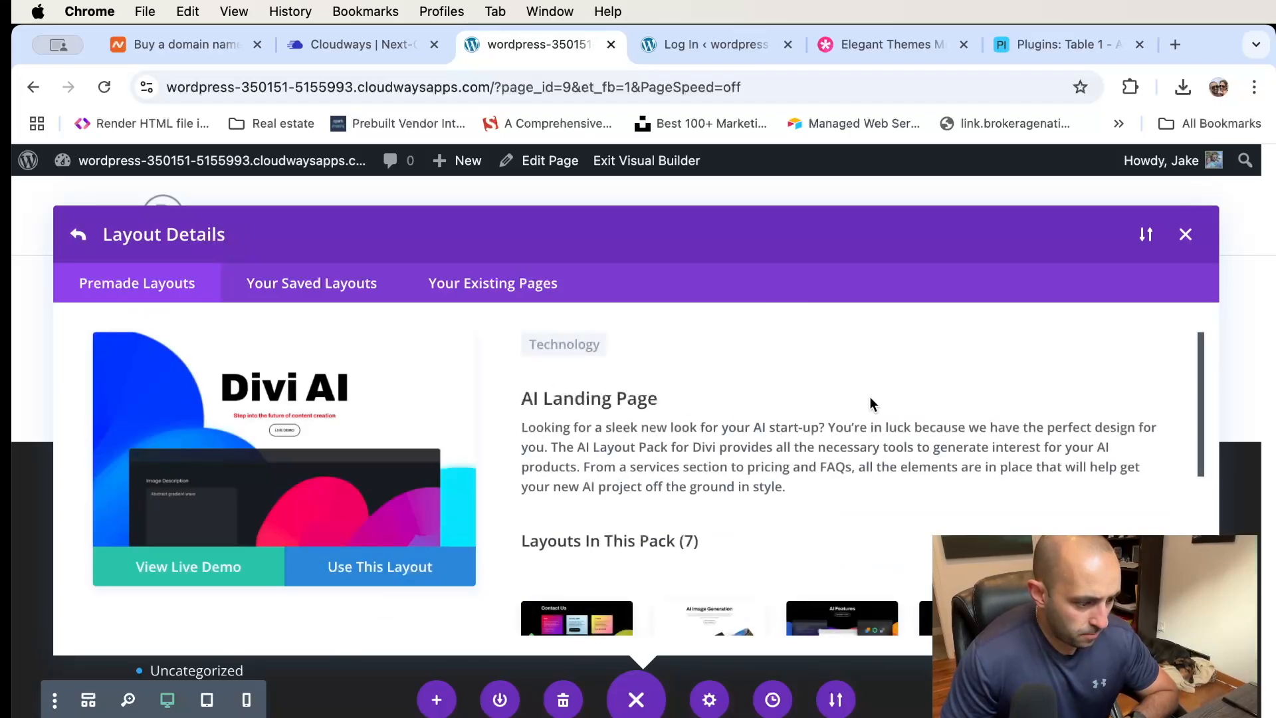
Pick the Home layout from the AI pack and import it onto the page with its design presets
scroll(574, 492, down, 5)
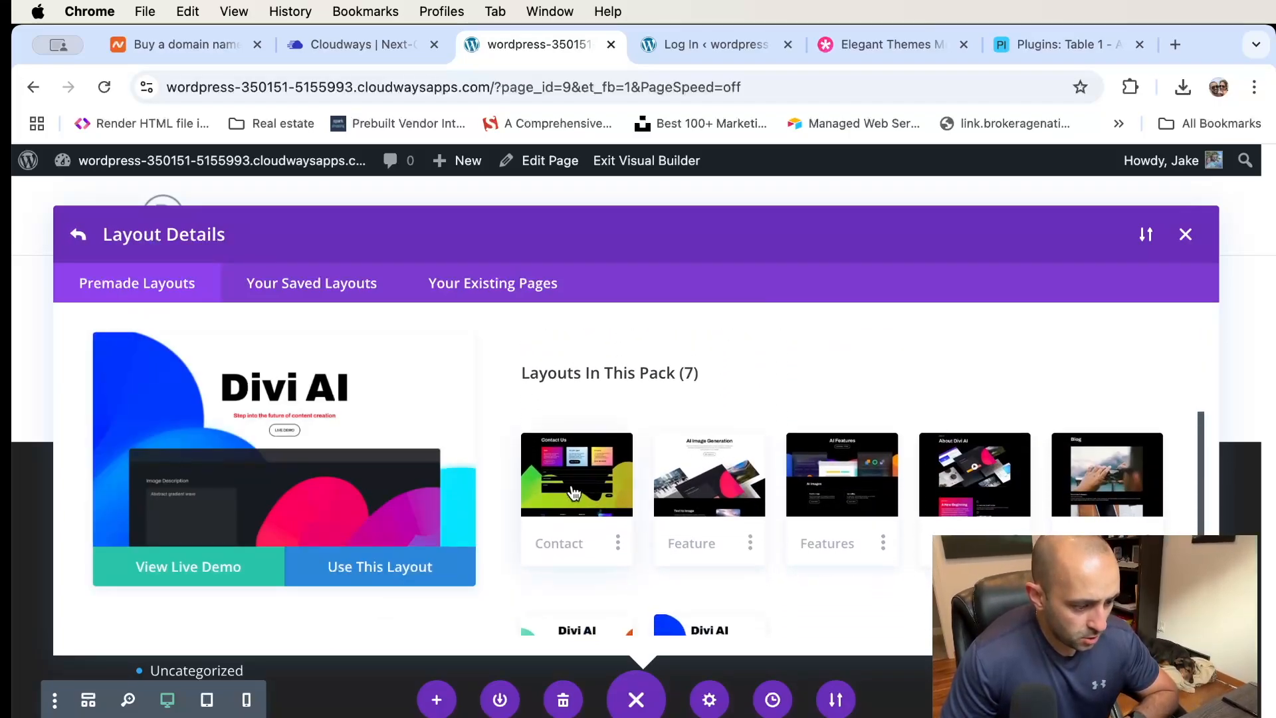
scroll(694, 474, down, 3)
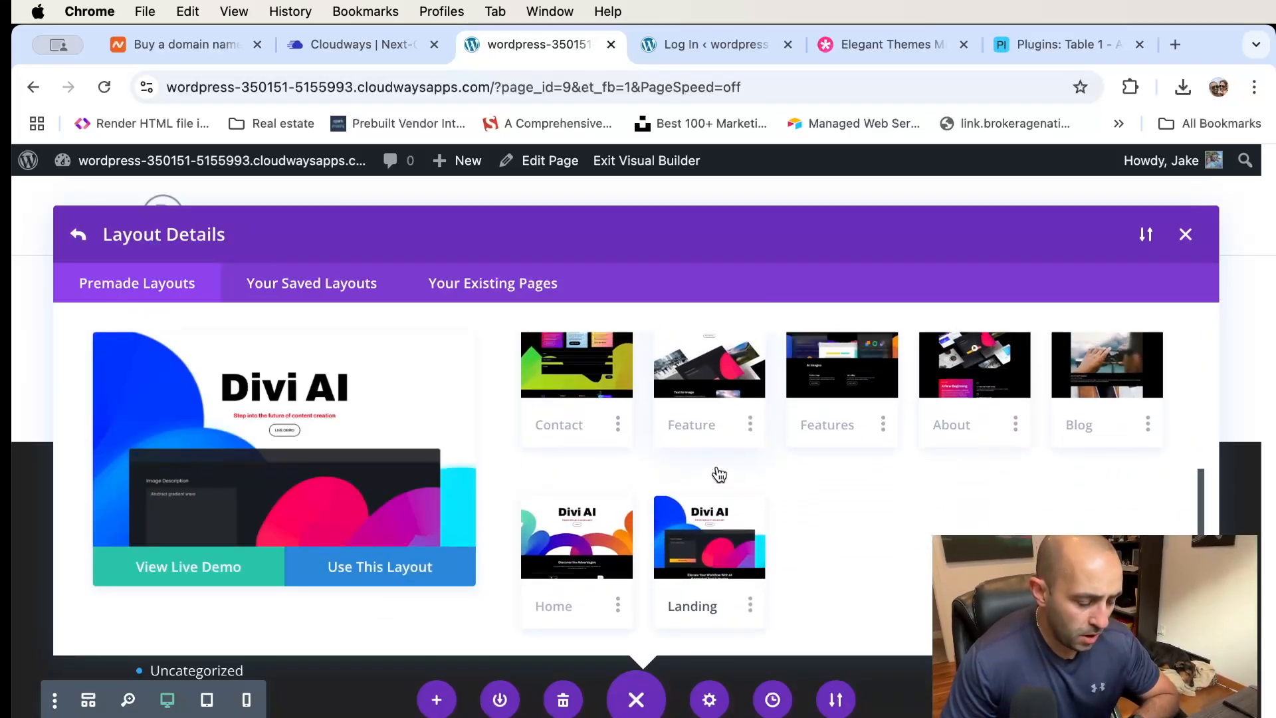
scroll(717, 473, down, 2)
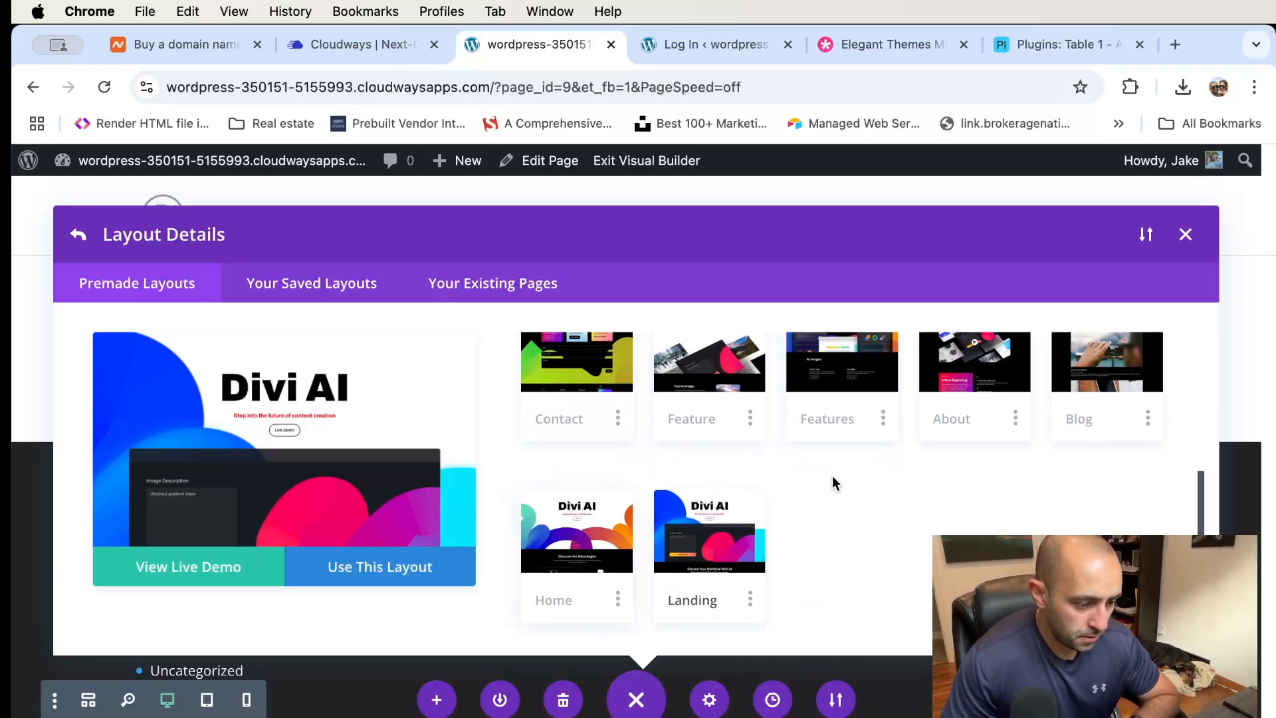
scroll(895, 521, up, 2)
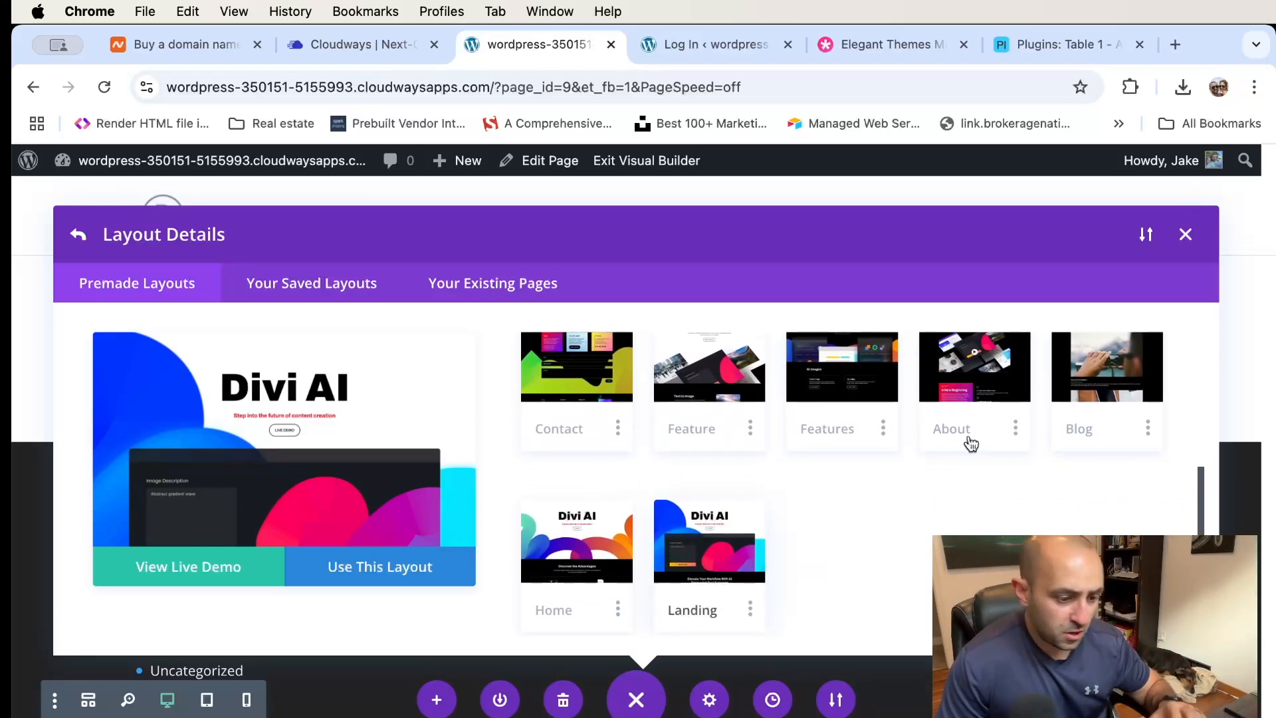
click(578, 528)
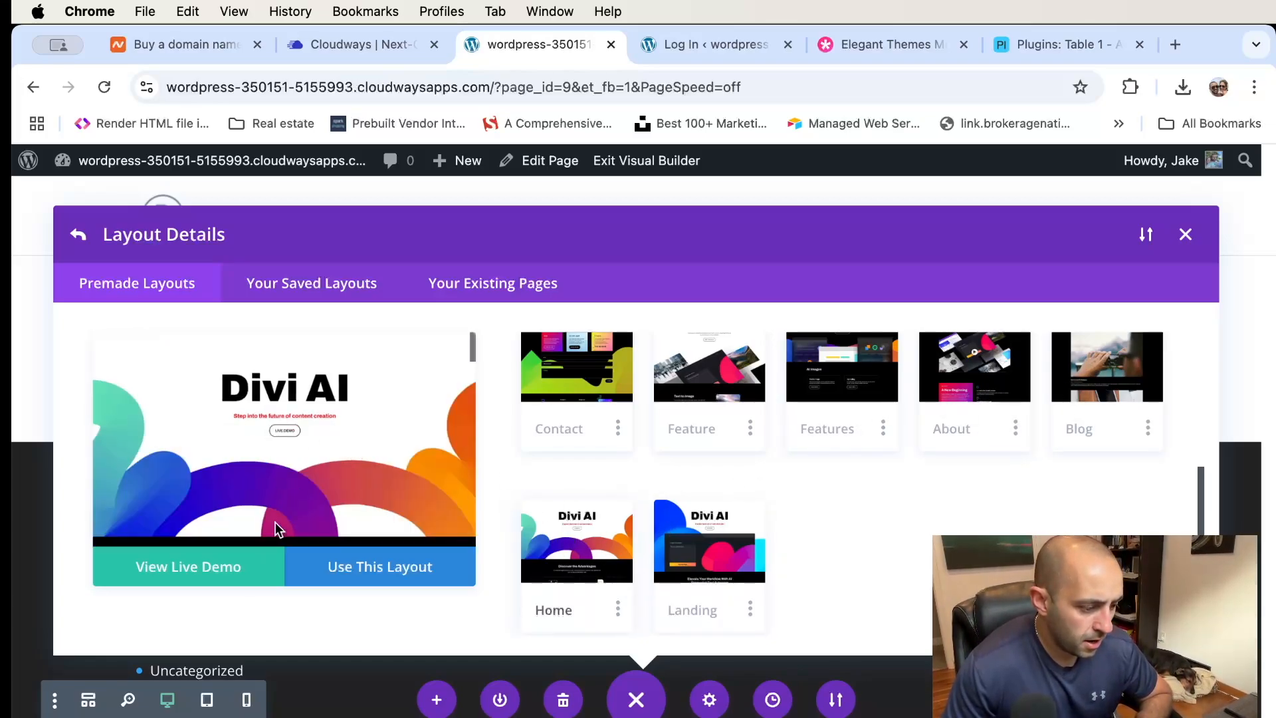
scroll(1030, 532, down, 2)
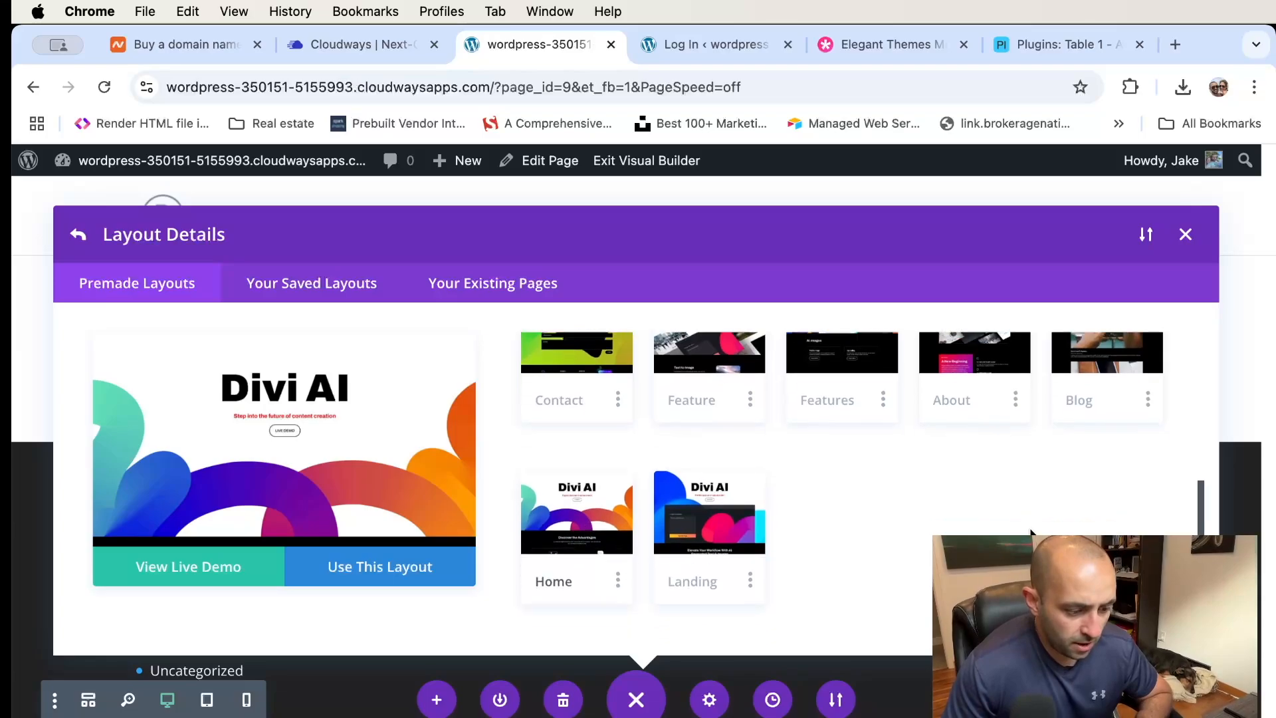
click(411, 572)
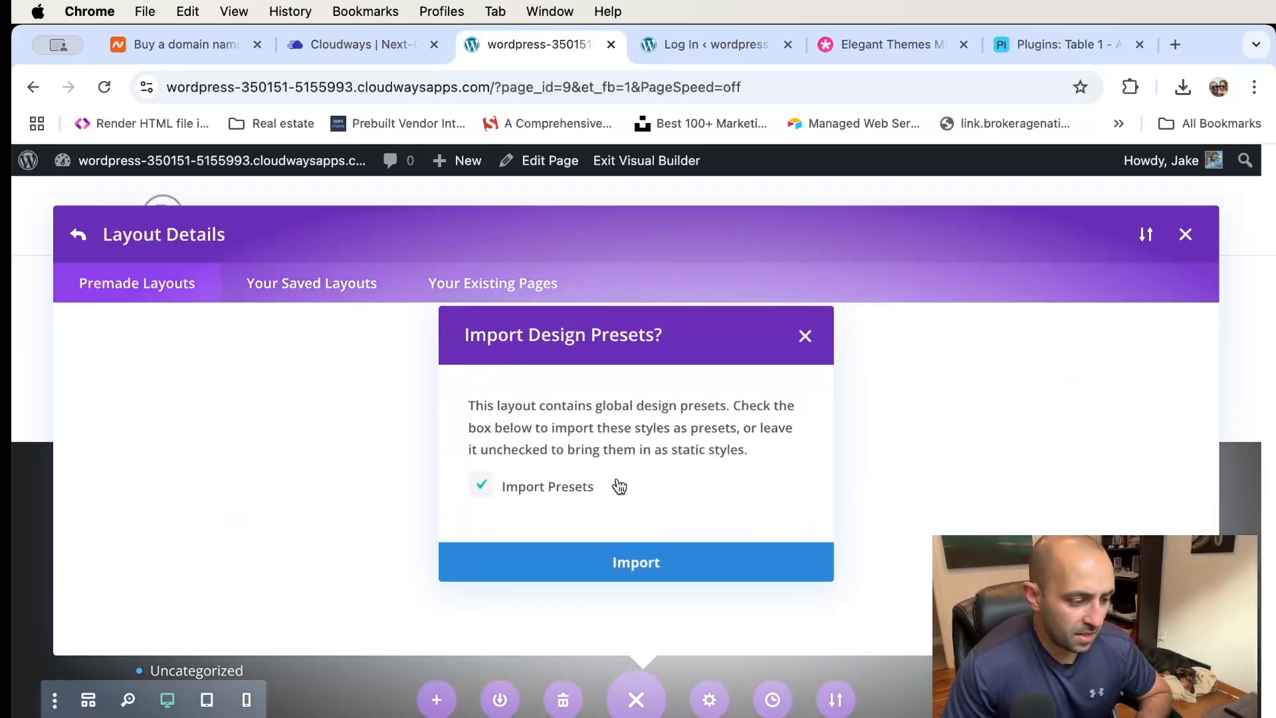
click(646, 563)
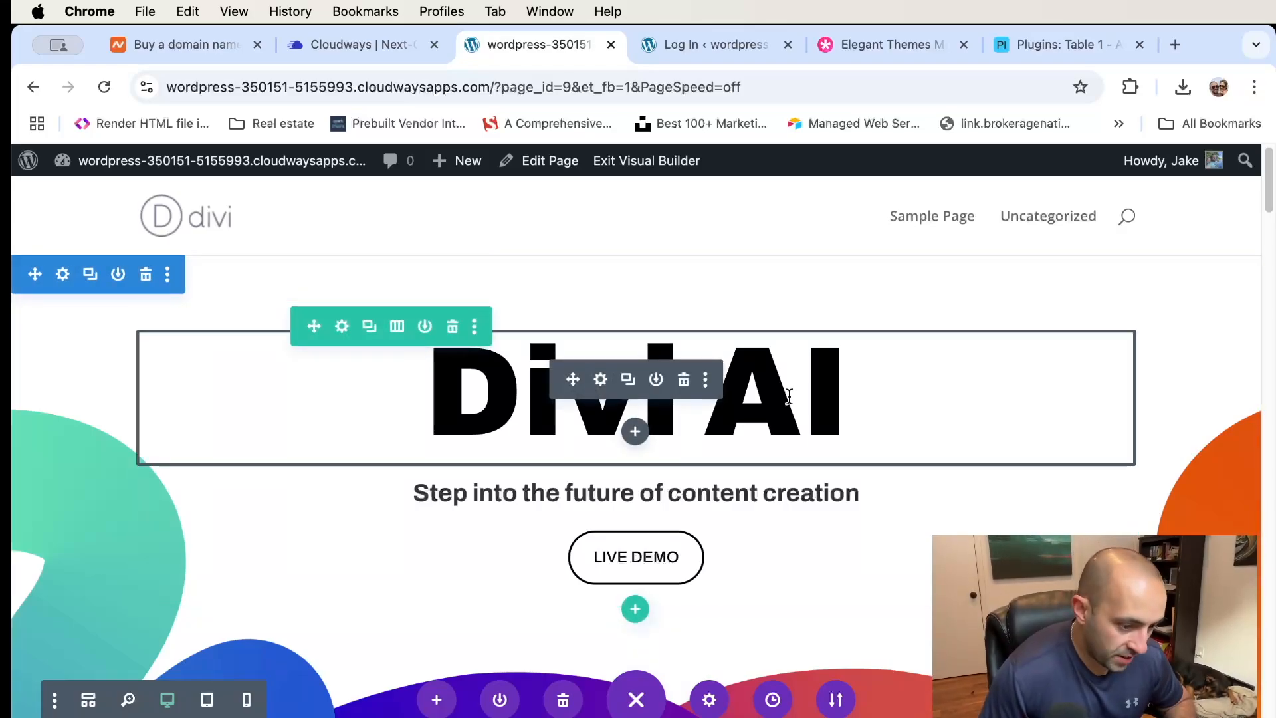
Replace the hero heading text with "Your Info - AI"
drag(829, 388, 430, 367)
text(Y)
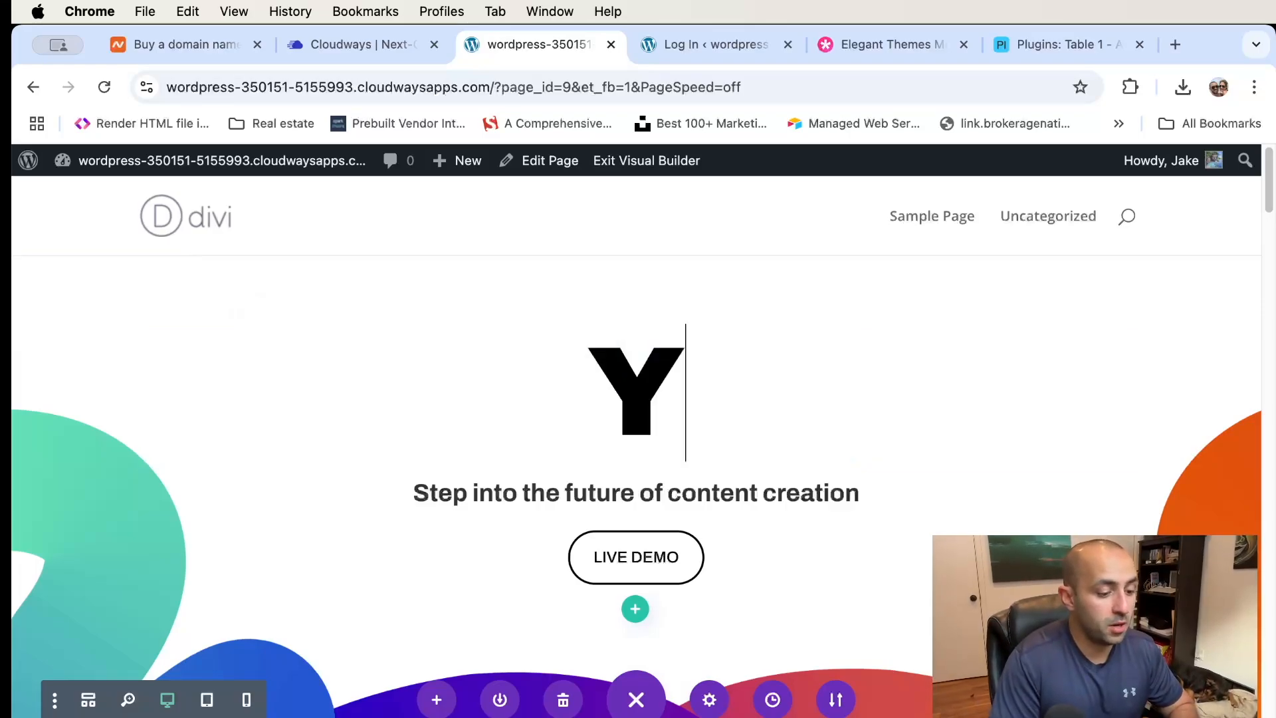
text(o)
text(Infor)
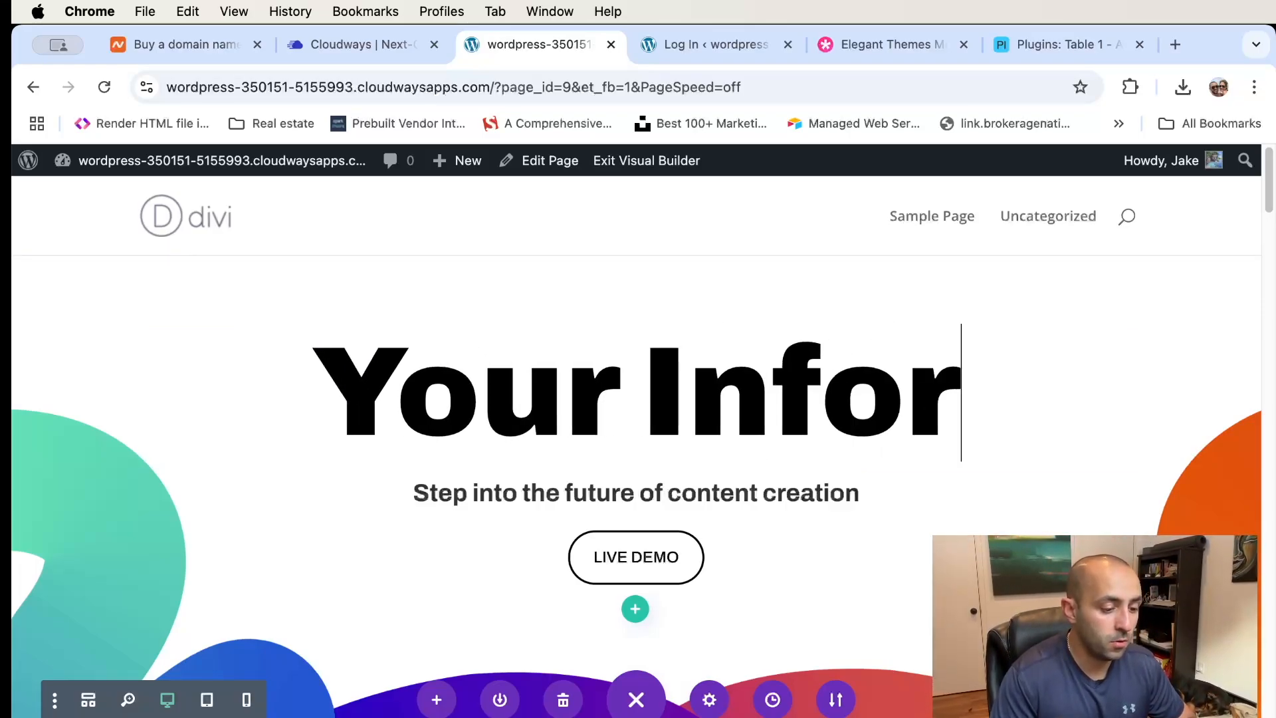
key(BackSpace)
text(AI)
key(BackSpace)
key(BackSpace)
key(BackSpace)
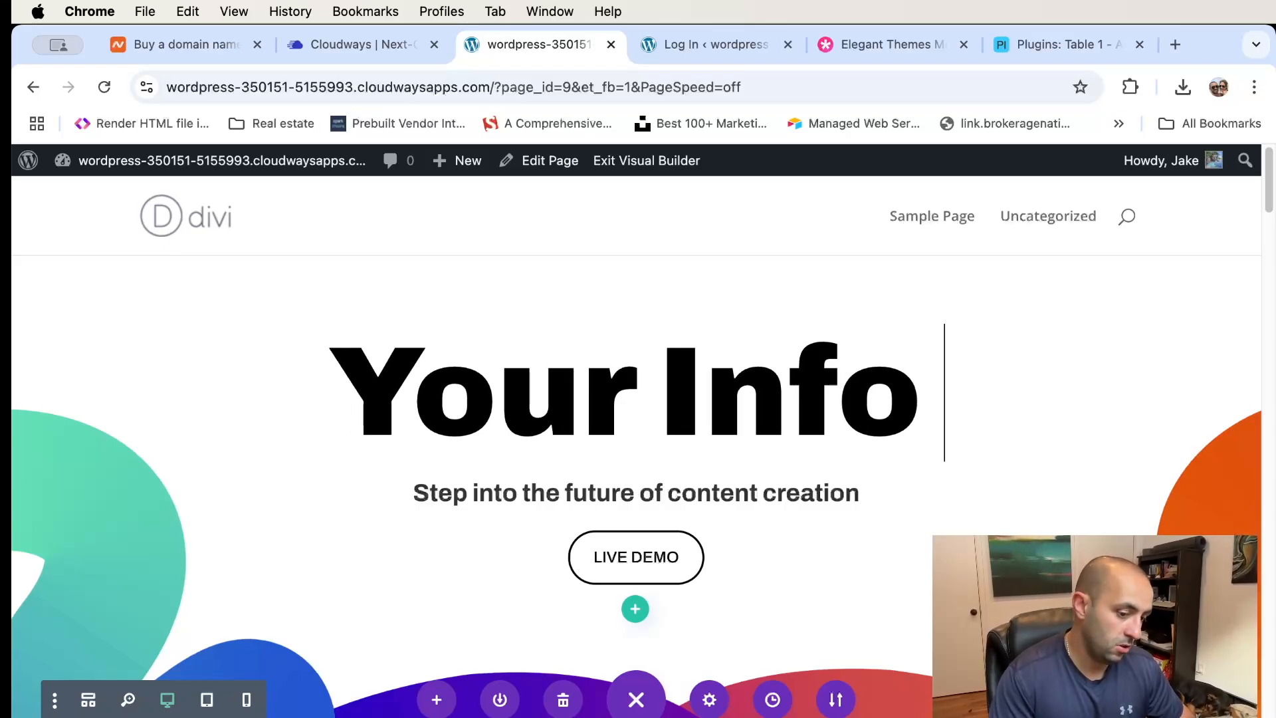
text(0)
key(BackSpace)
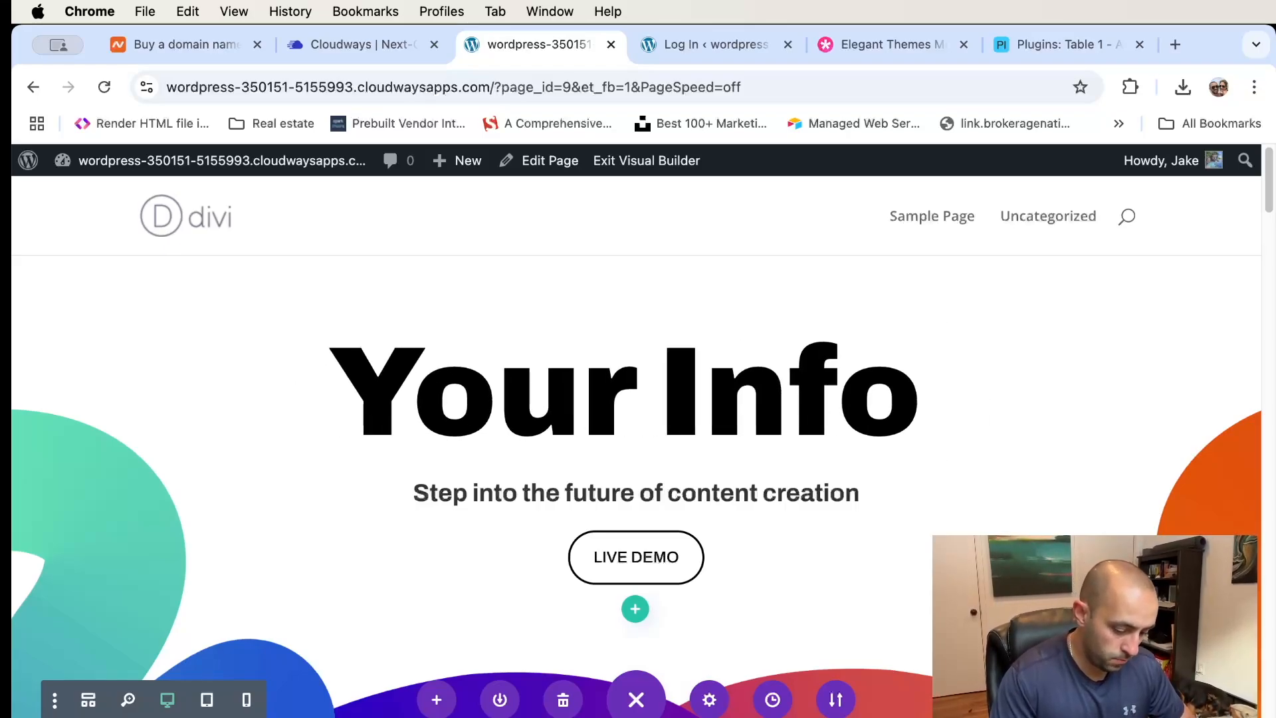
text(- AI)
Reduce the spacing of the curved graphic section below the hero to about 17vw
scroll(389, 410, down, 3)
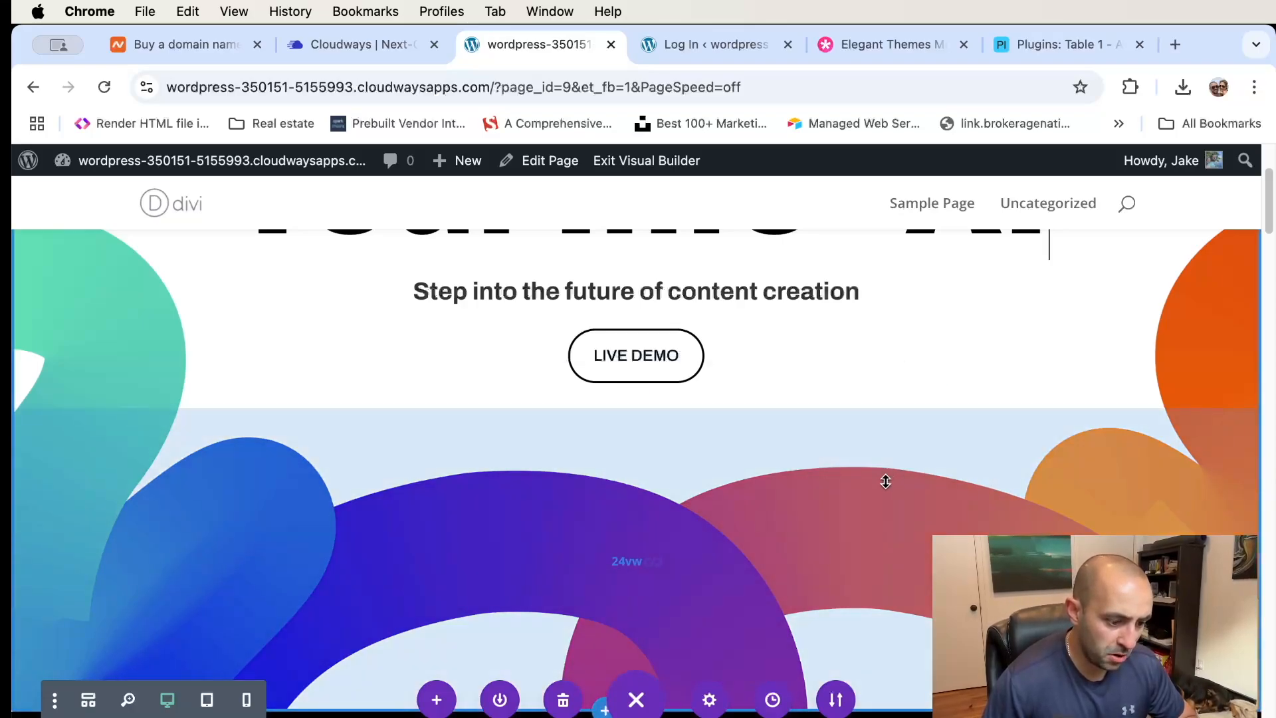
scroll(637, 505, down, 2)
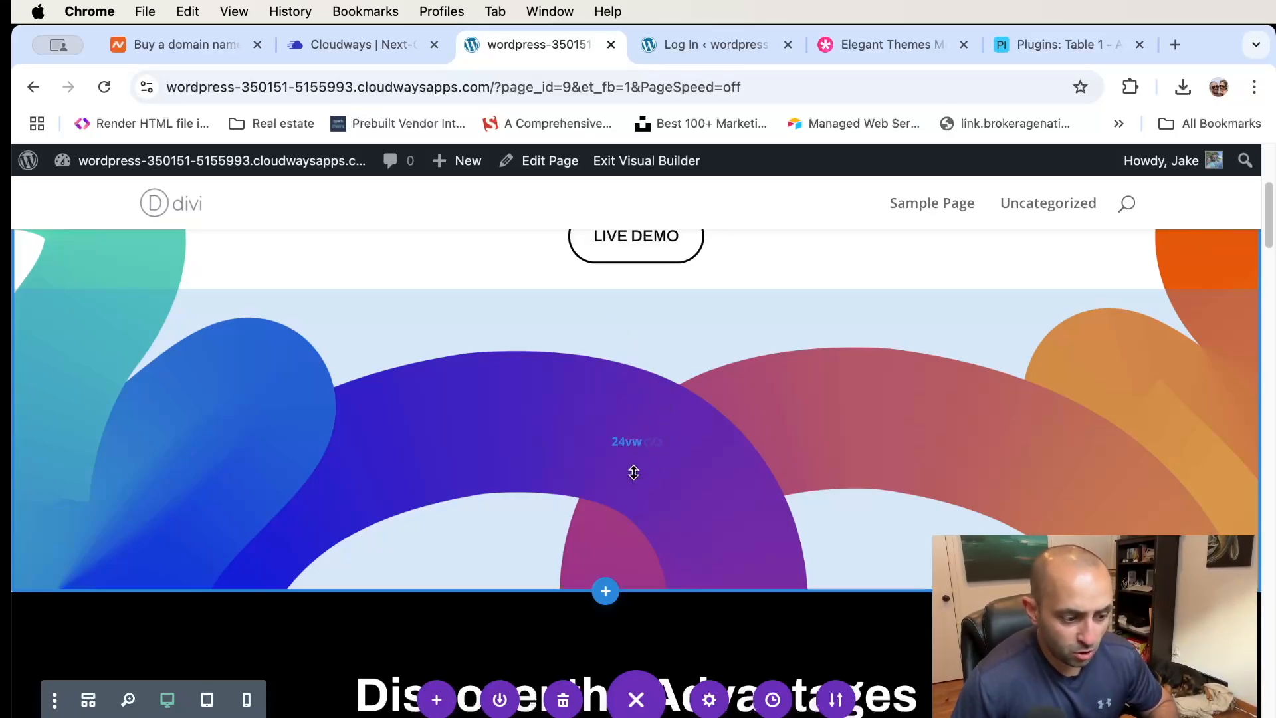
drag(618, 296, 660, 294)
scroll(521, 327, up, 3)
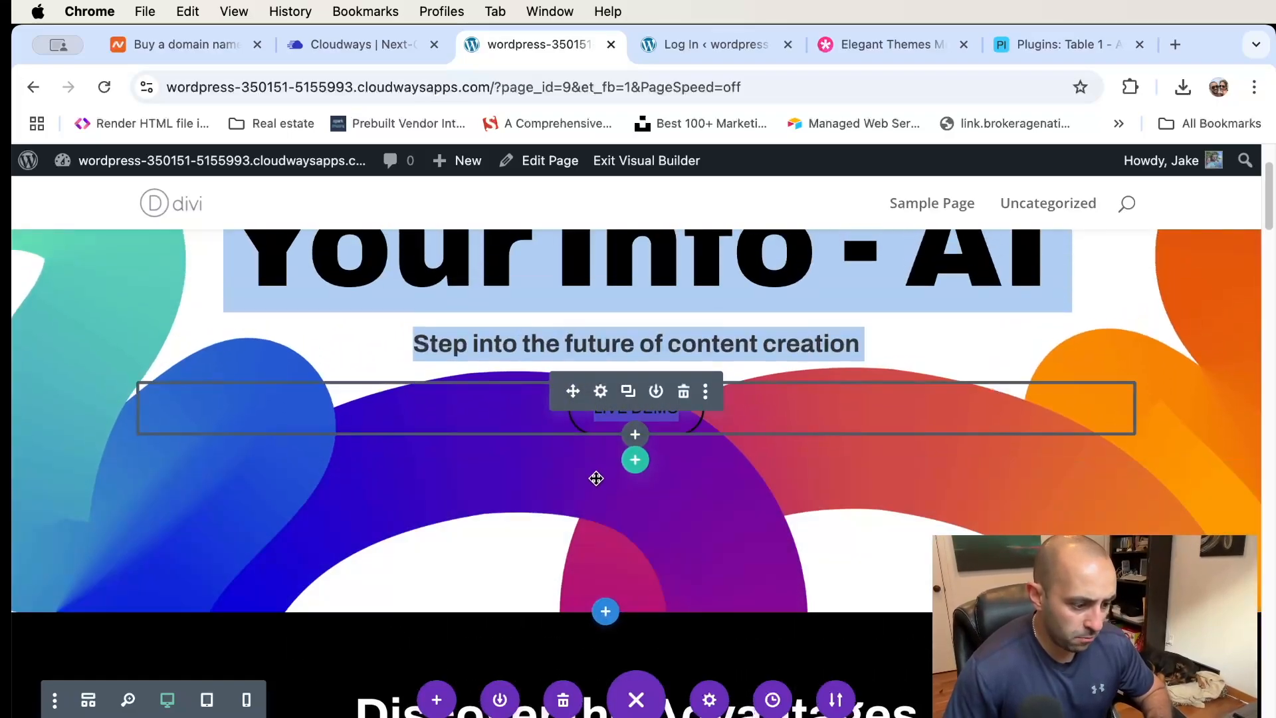
drag(592, 488, 591, 494)
Scroll through the imported homepage to review its sections
scroll(769, 447, down, 3)
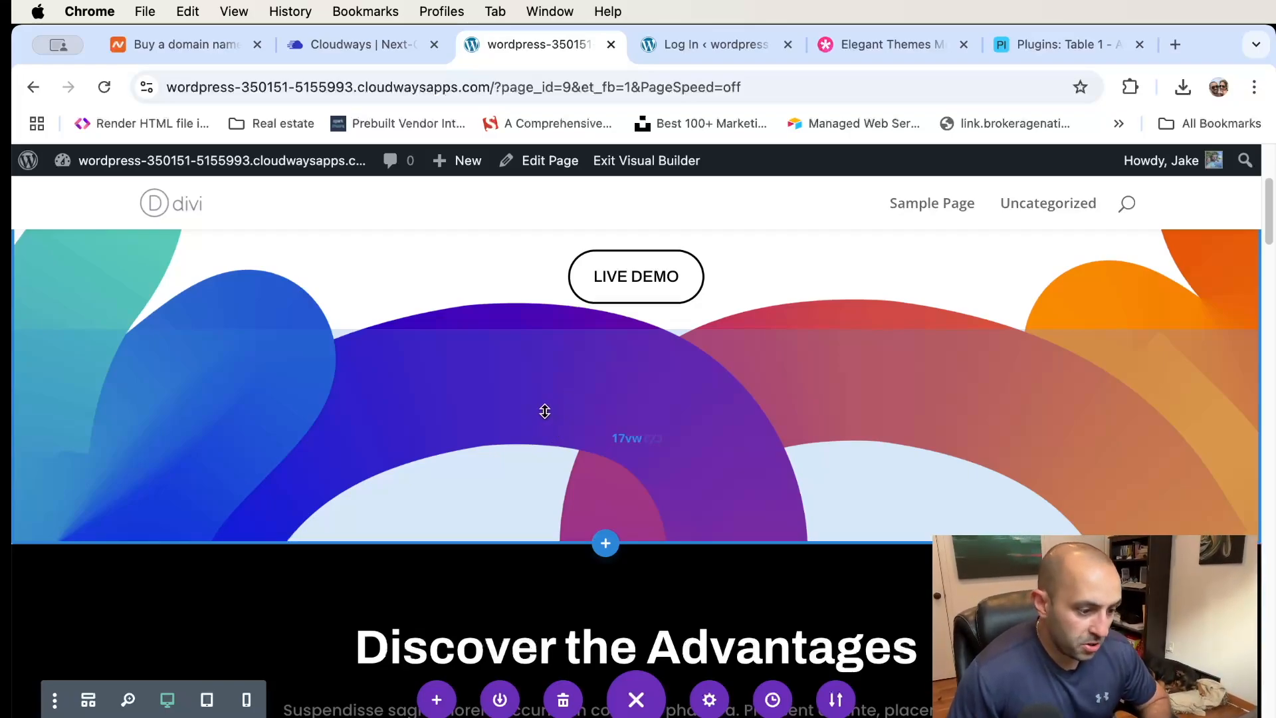
scroll(544, 412, down, 5)
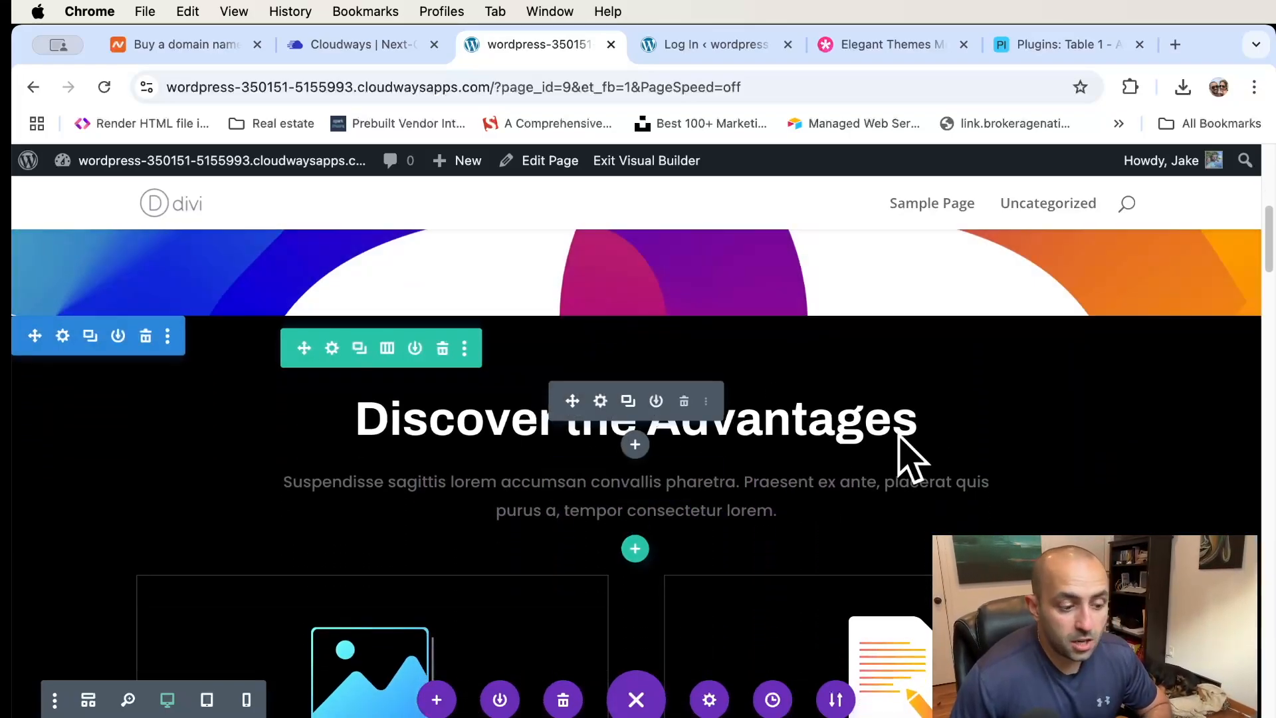
scroll(907, 452, down, 15)
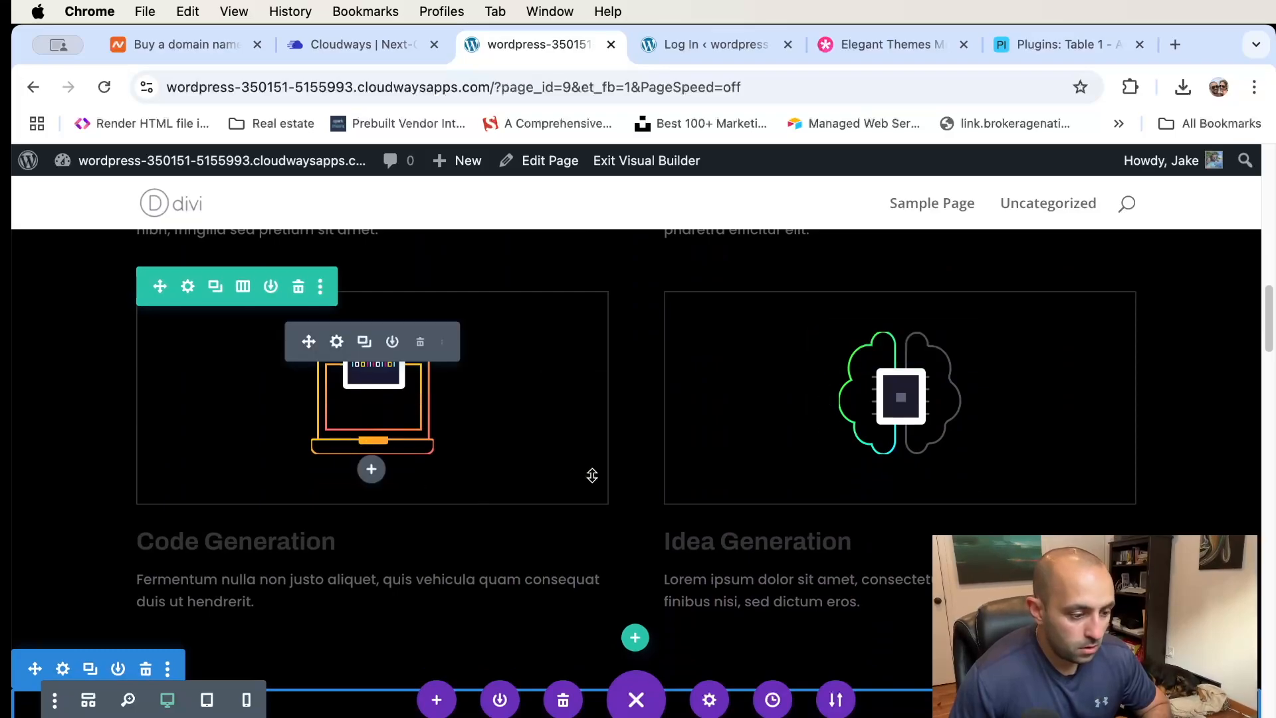
scroll(565, 419, down, 10)
scroll(568, 410, down, 2)
scroll(579, 404, up, 2)
scroll(892, 361, down, 1)
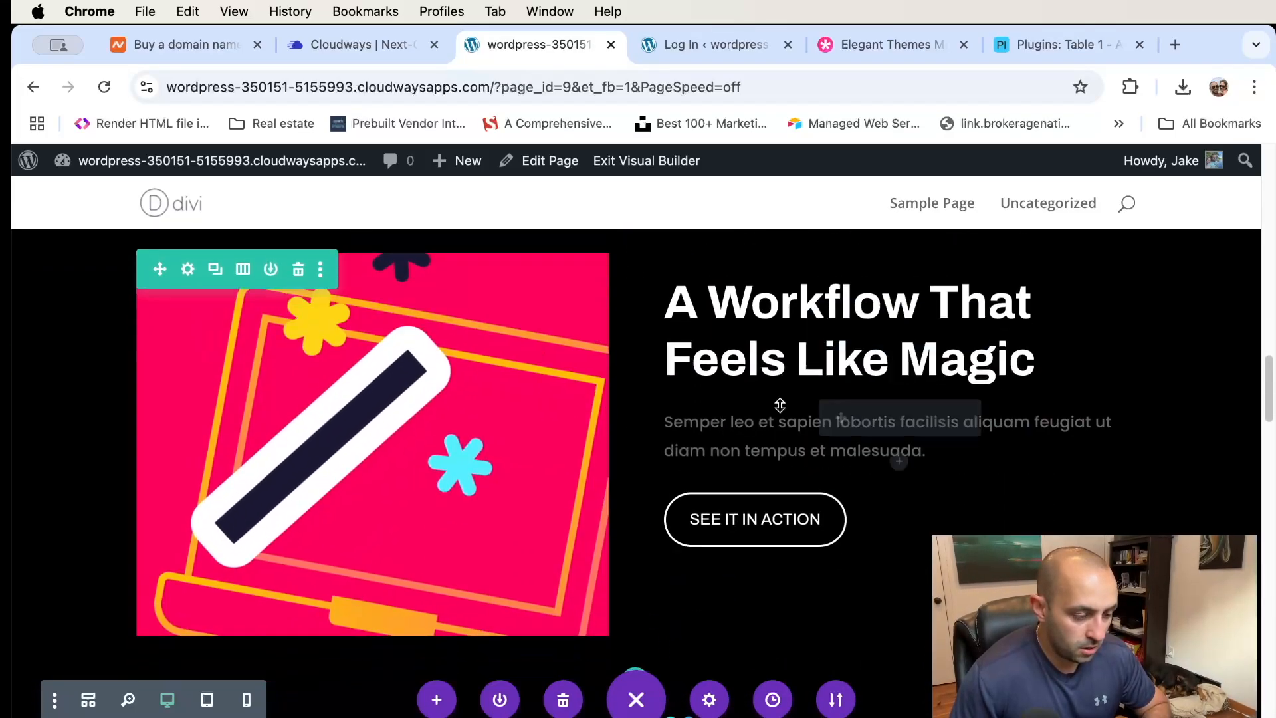
scroll(726, 501, down, 5)
scroll(713, 498, down, 10)
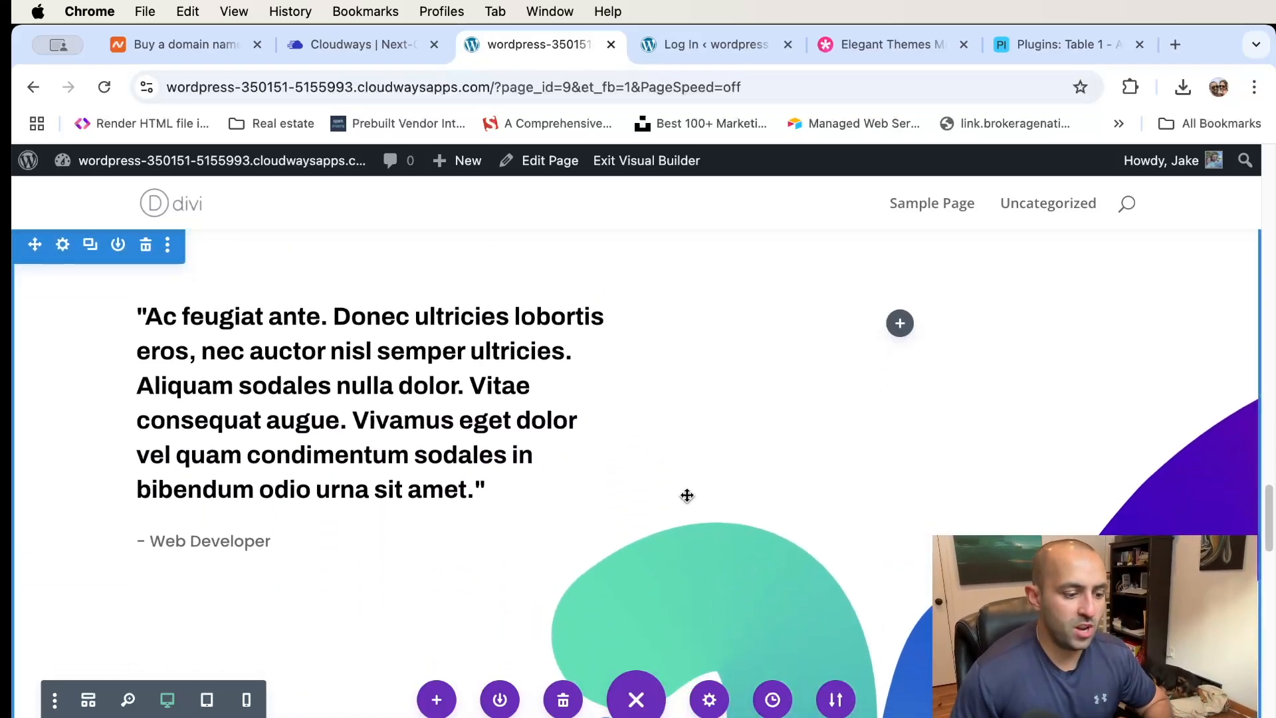
scroll(738, 370, up, 6)
scroll(737, 370, up, 15)
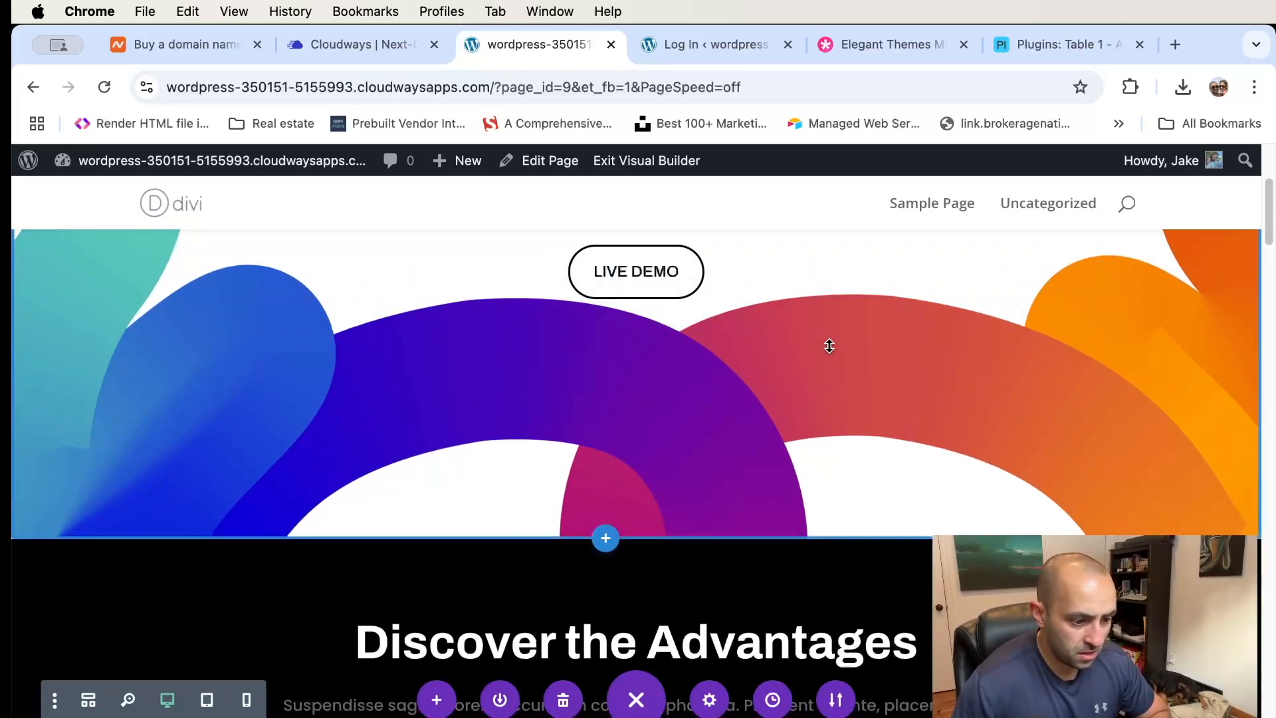
scroll(830, 346, up, 4)
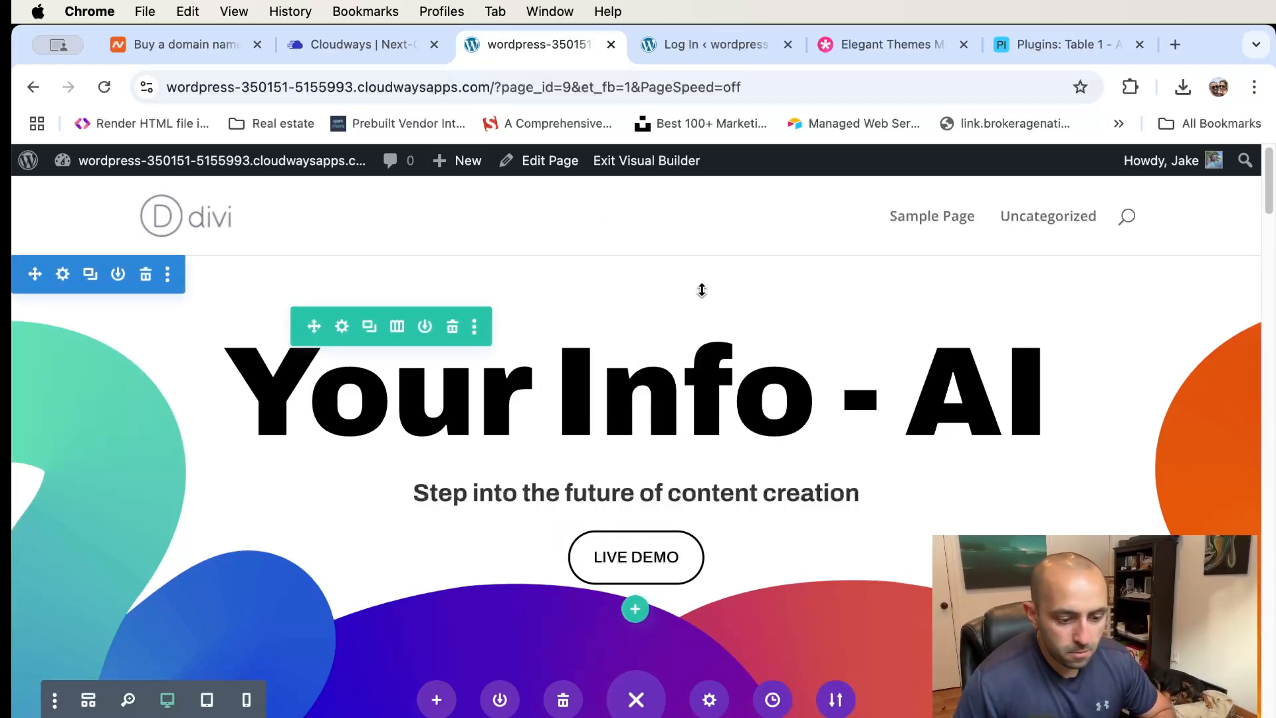
Create a new page titled About and open it in the Divi Builder
mouse_move(463, 163)
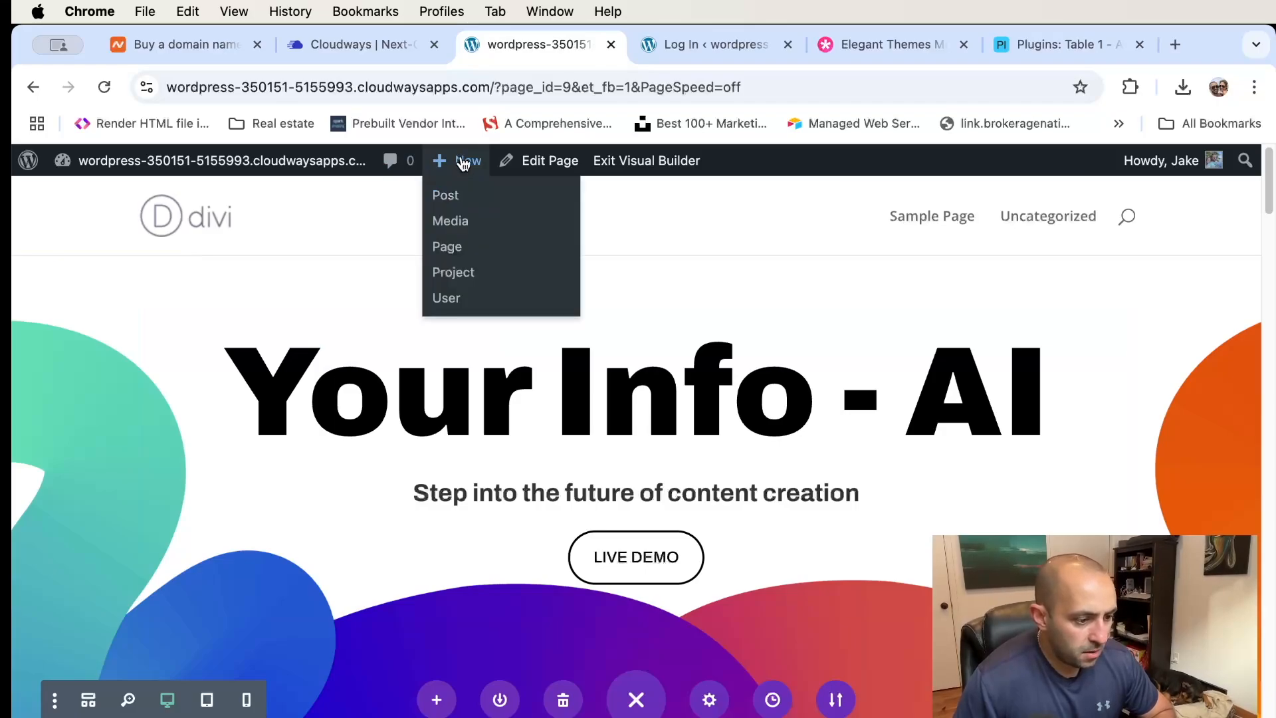
click(459, 247)
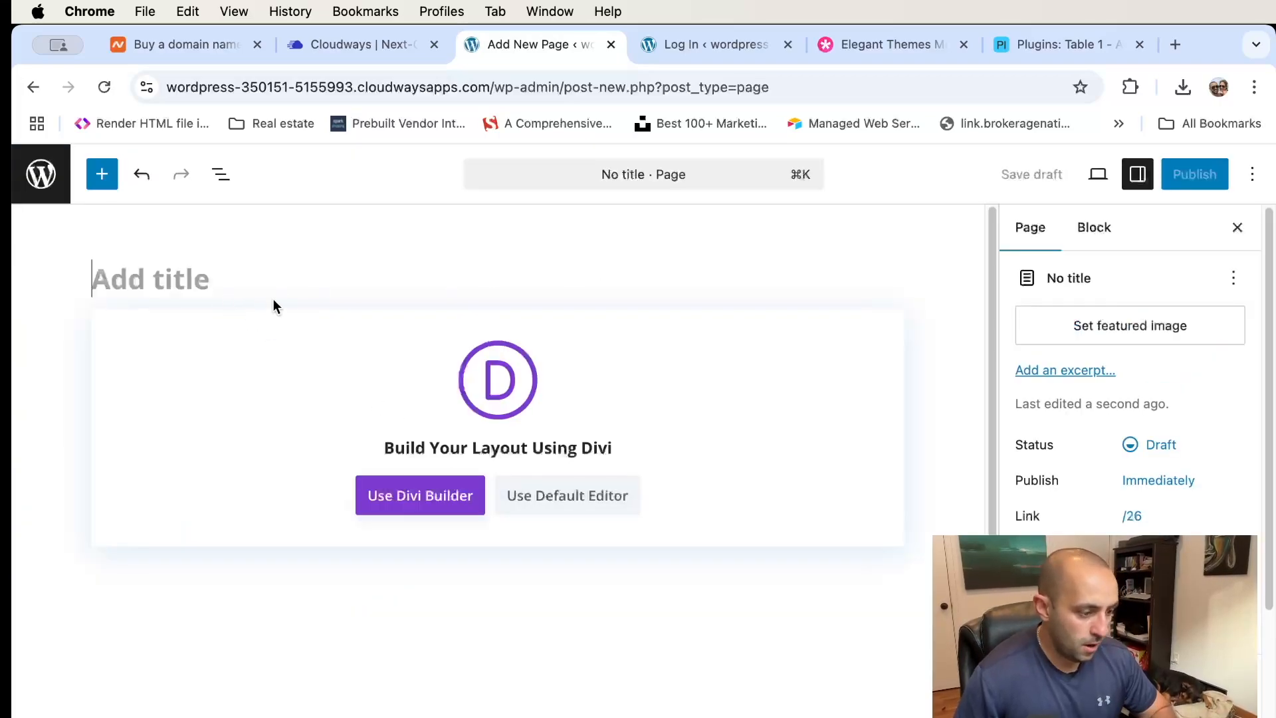
text(About)
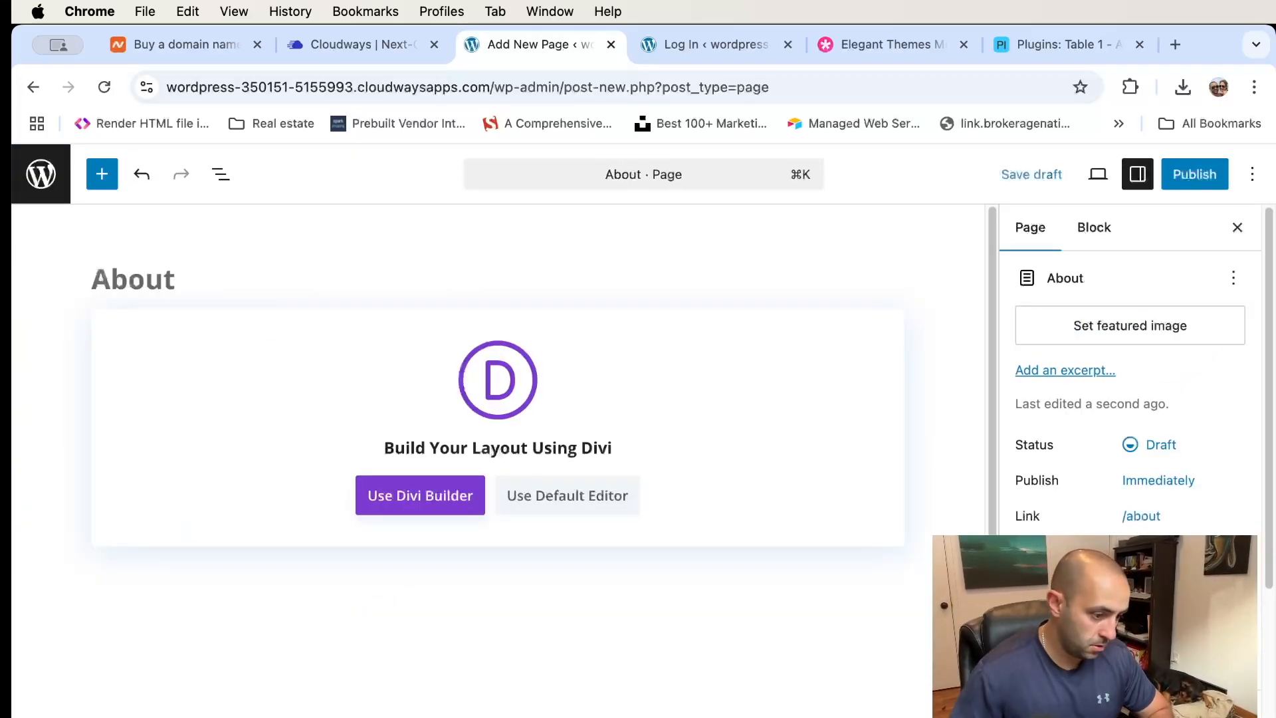
click(428, 492)
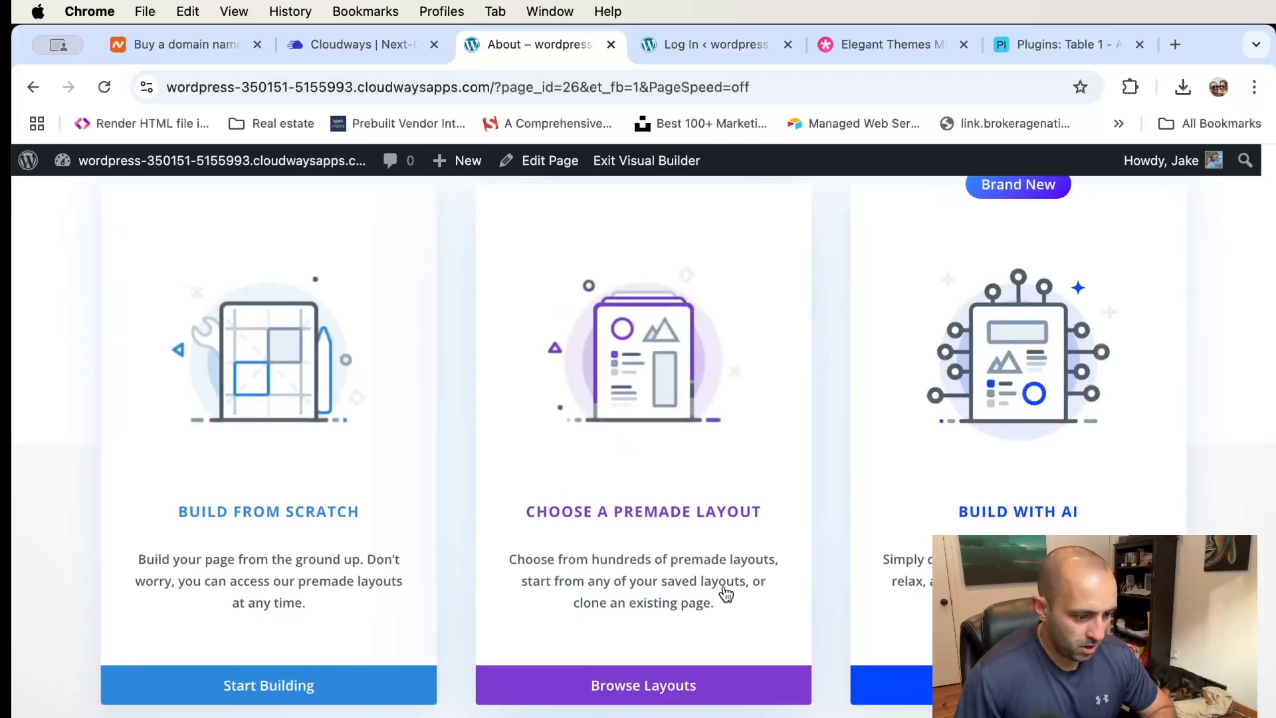
Browse the premade layouts filtered by Technology, open the Divi AI pack and select its About layout
click(683, 685)
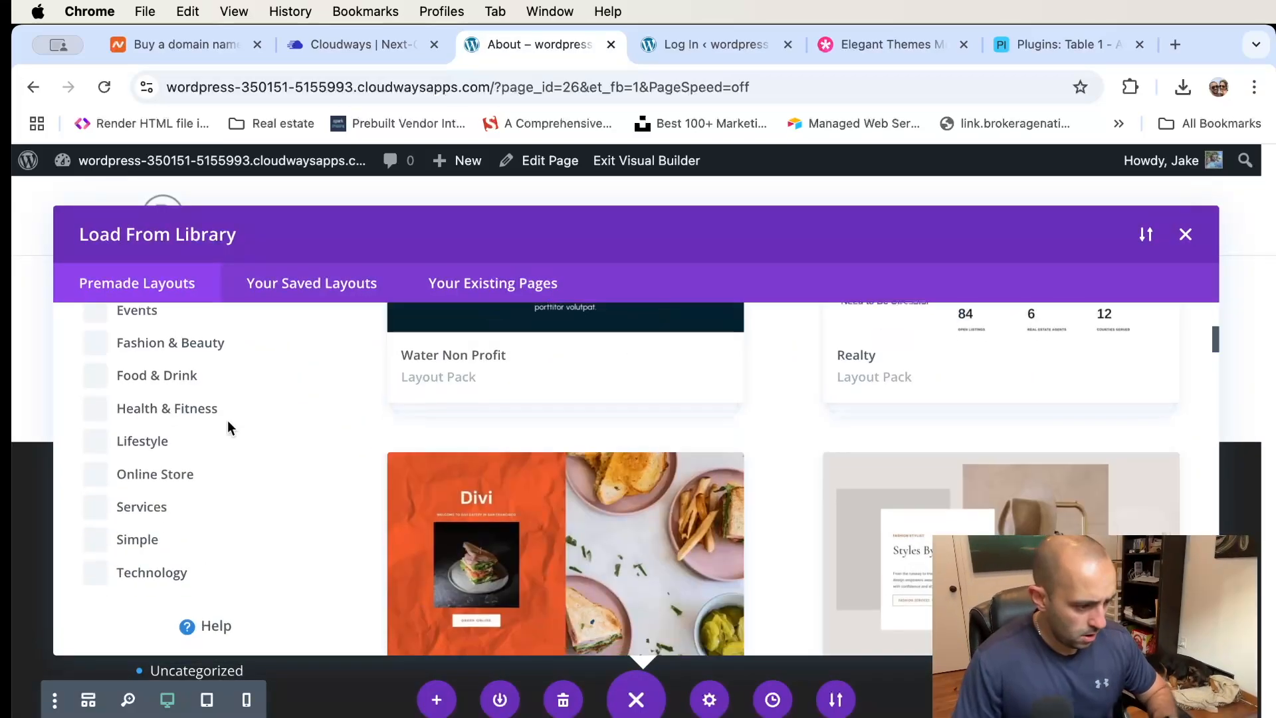
scroll(228, 428, down, 3)
scroll(217, 439, up, 2)
click(97, 519)
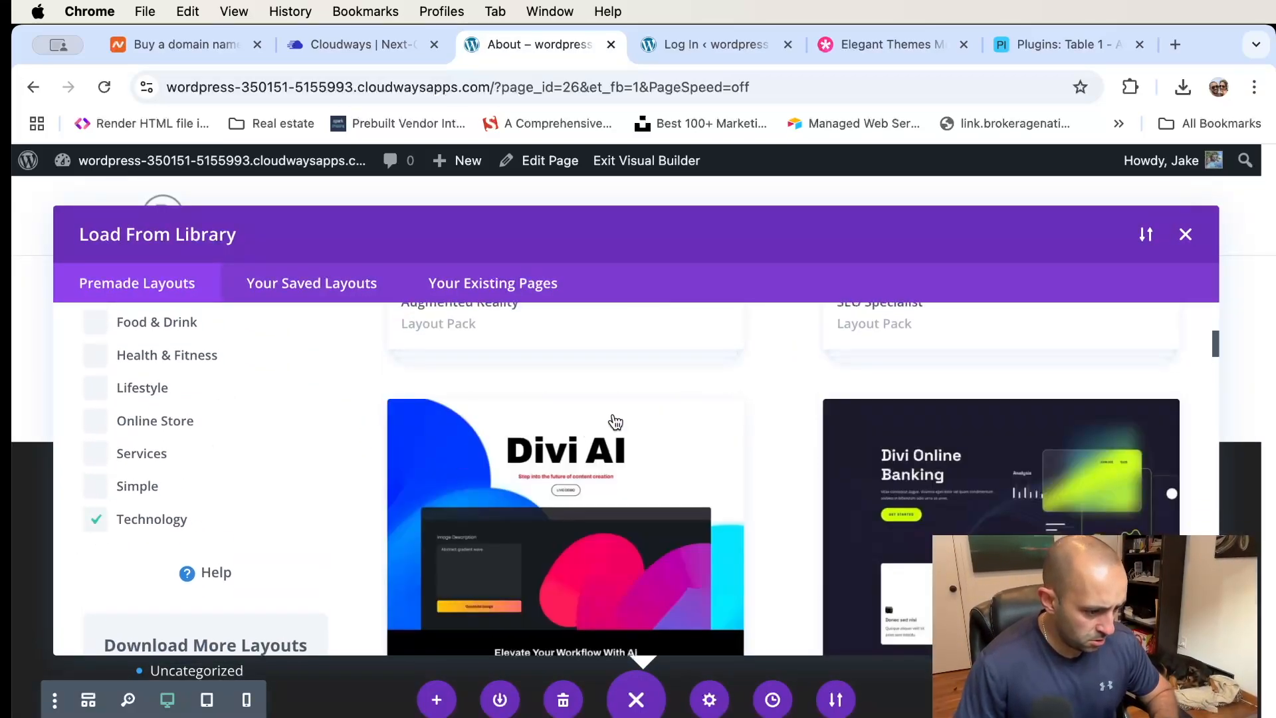
scroll(619, 420, up, 2)
scroll(619, 420, down, 2)
click(618, 429)
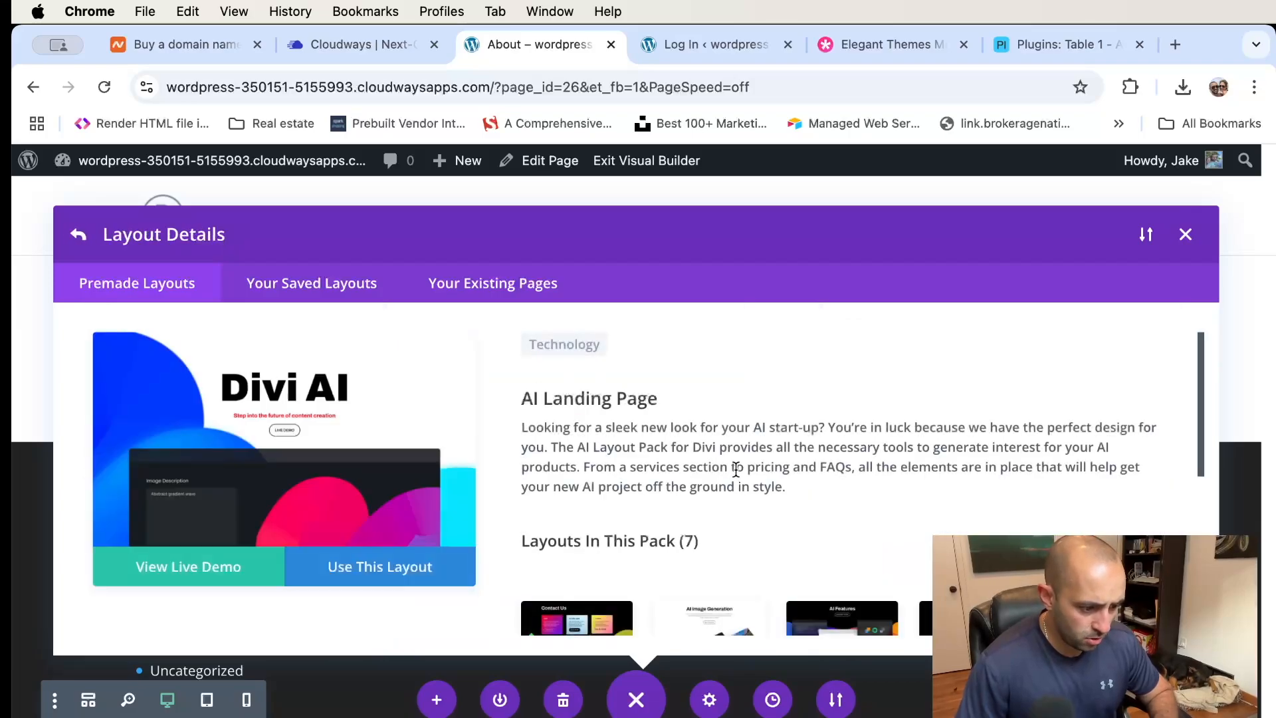
scroll(737, 471, down, 3)
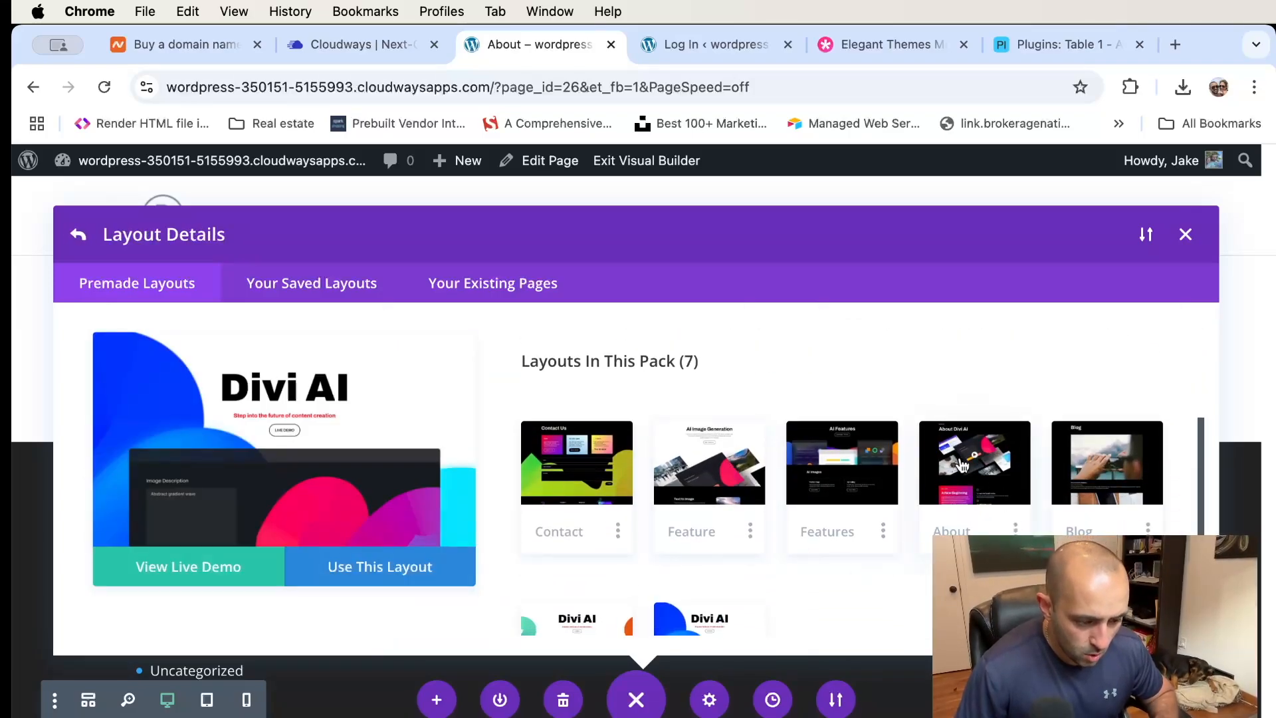
click(990, 493)
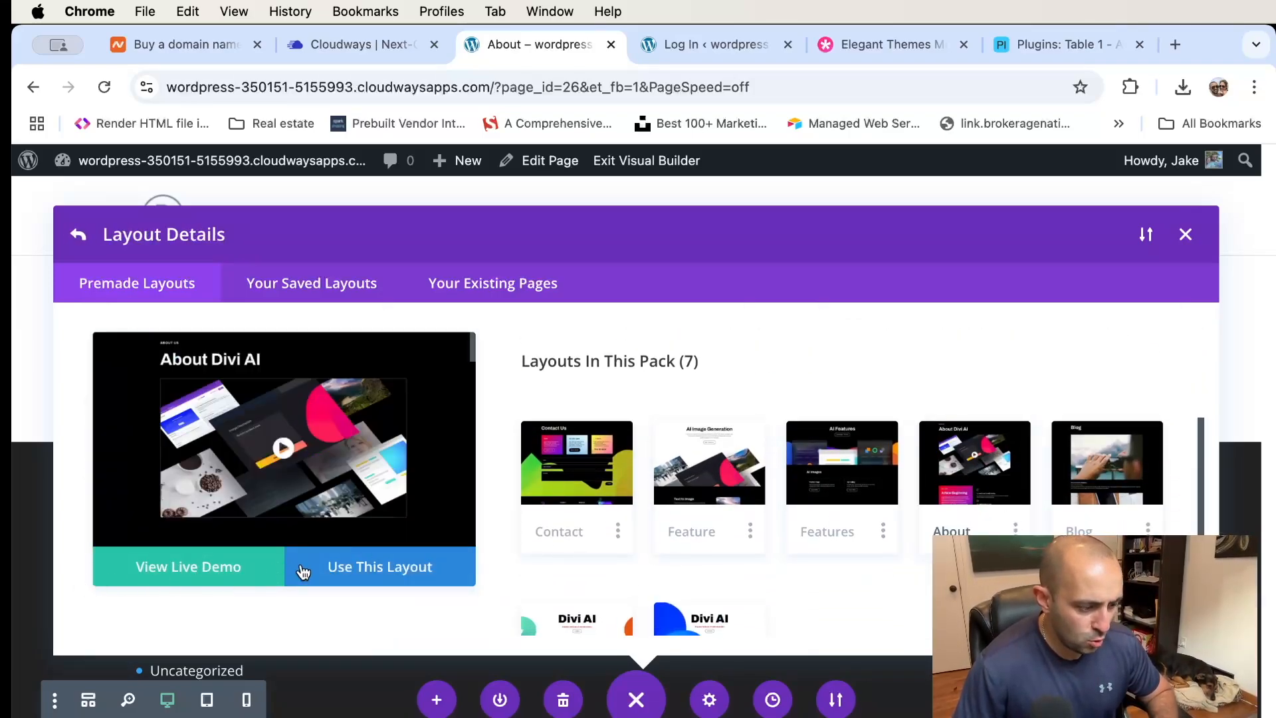
Preview the About layout's live demo, then import the layout onto the page with its design presets
click(182, 568)
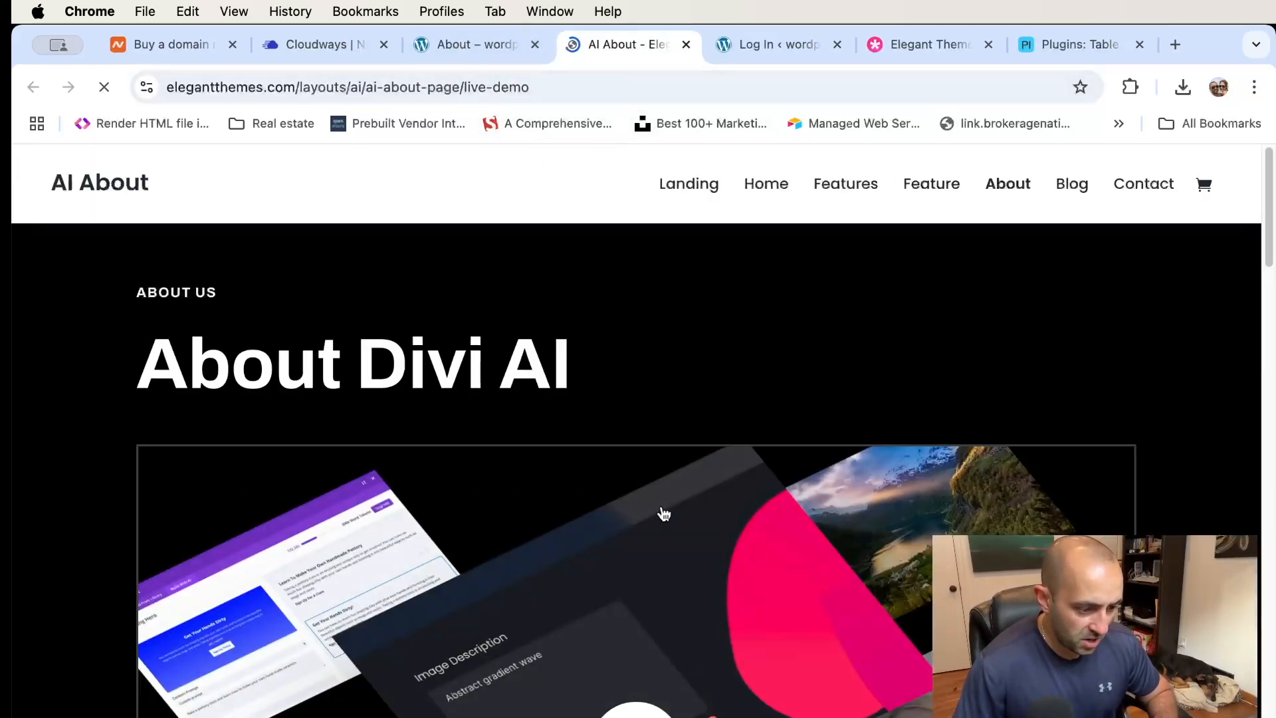
scroll(624, 465, down, 3)
scroll(590, 417, down, 5)
scroll(588, 417, up, 10)
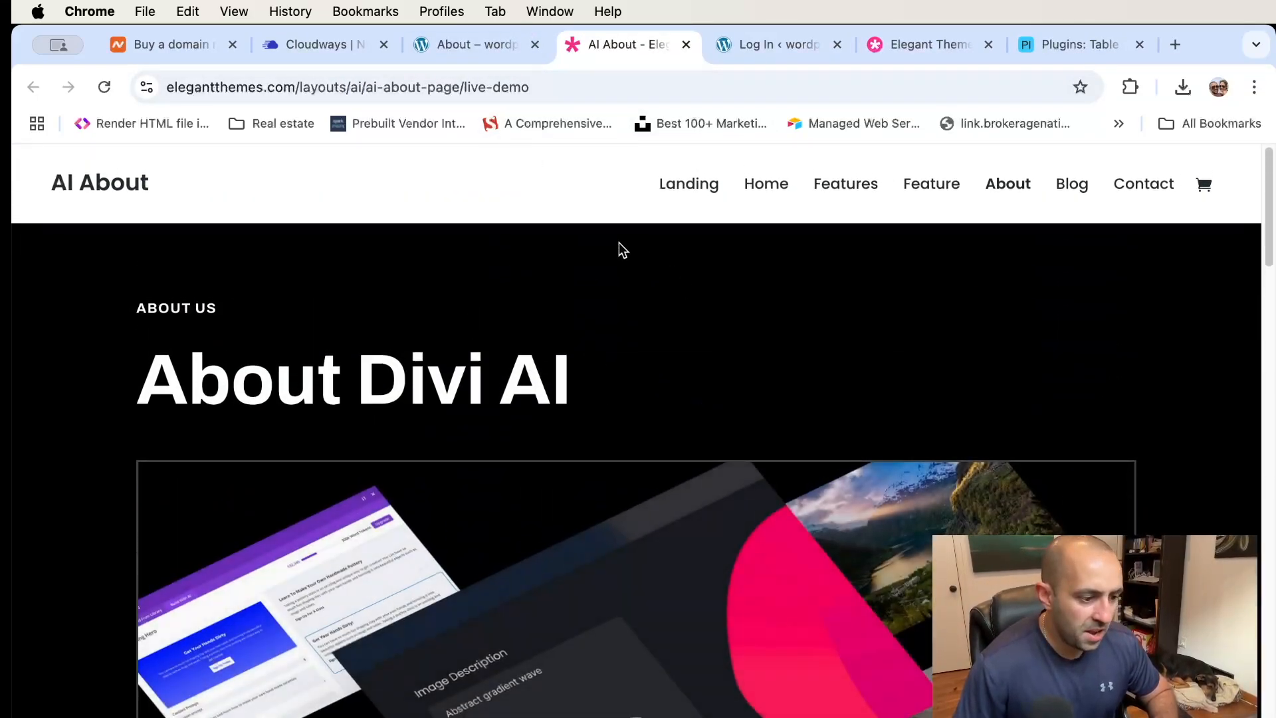
click(437, 45)
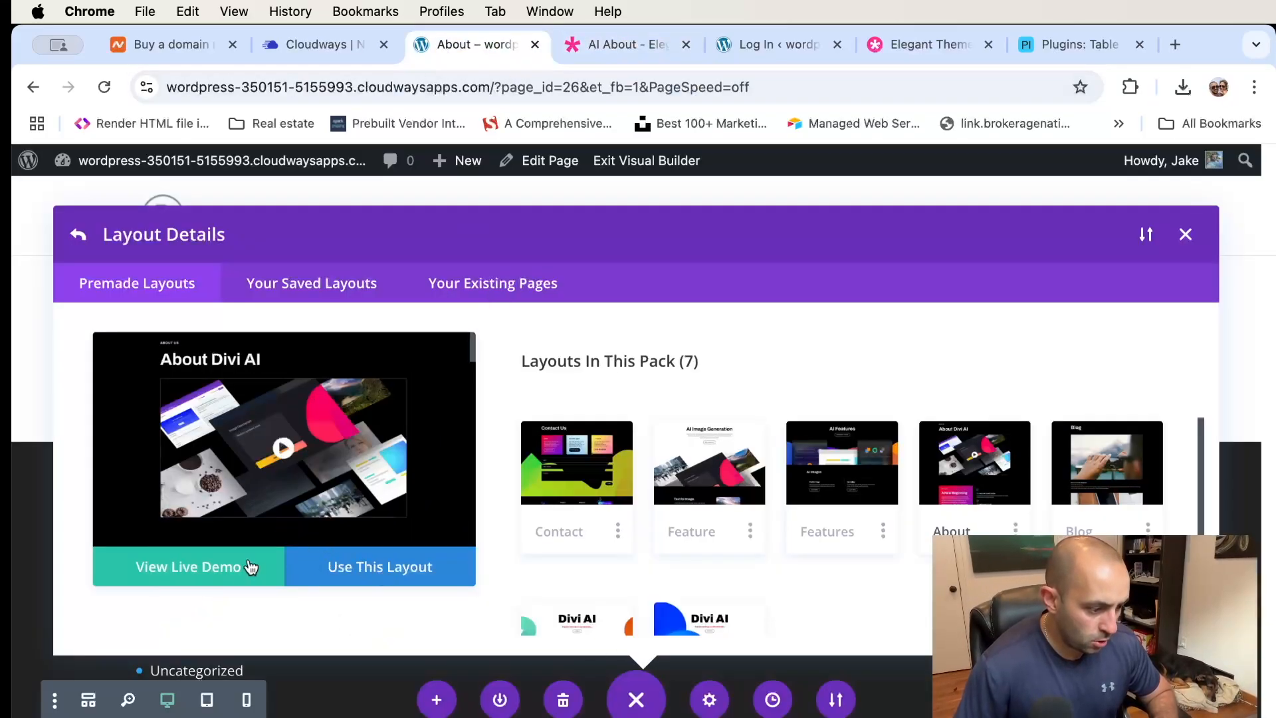
click(397, 573)
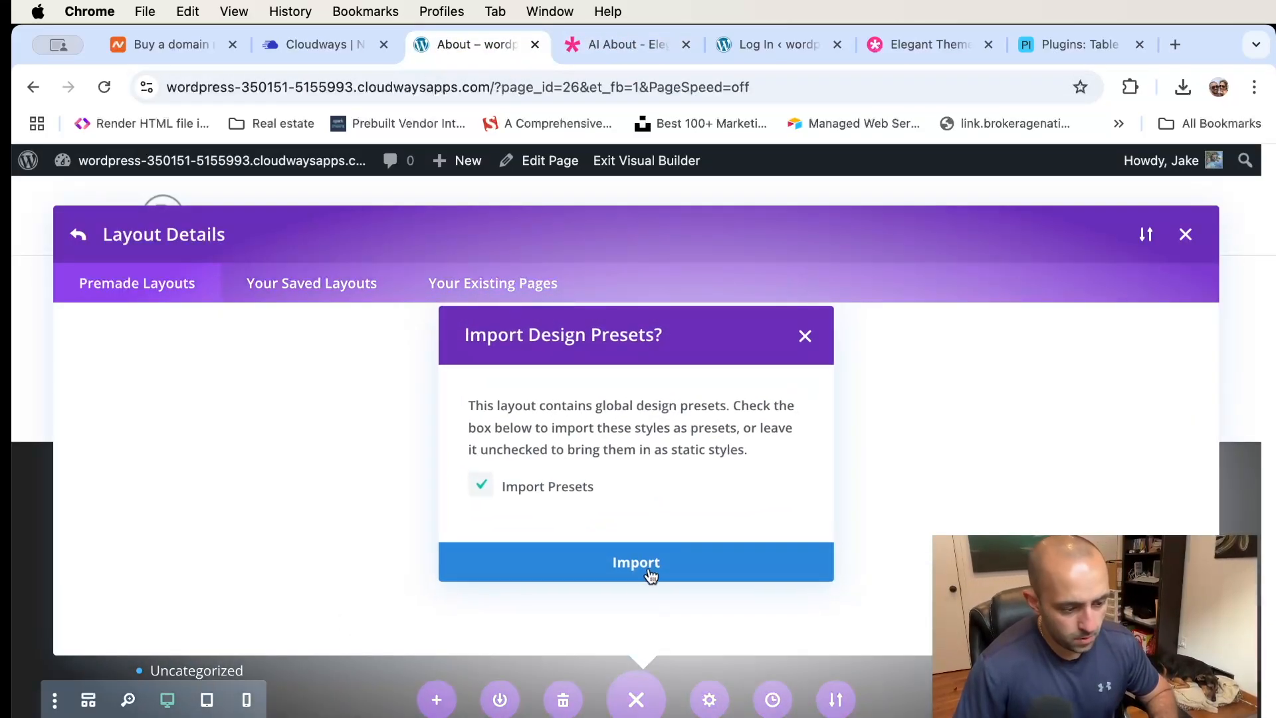
click(638, 564)
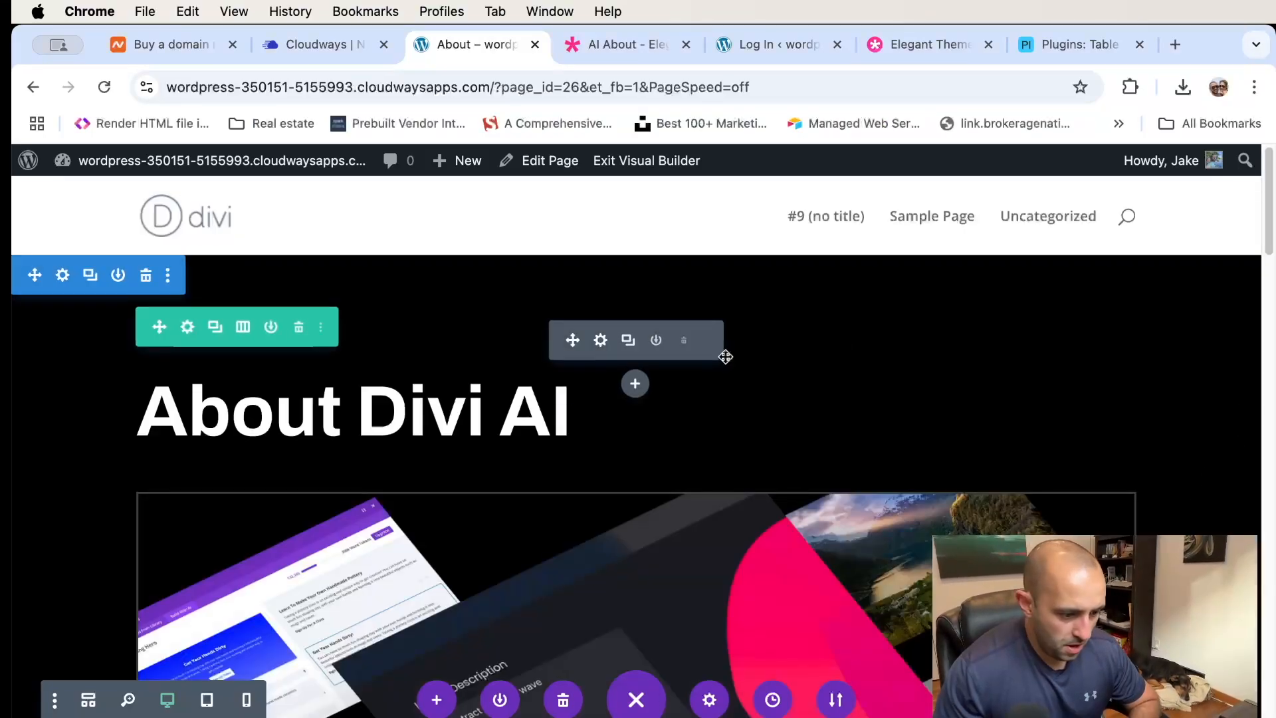
Change the page heading to "About Your Agency"
click(425, 412)
drag(358, 412, 664, 403)
text(Yo)
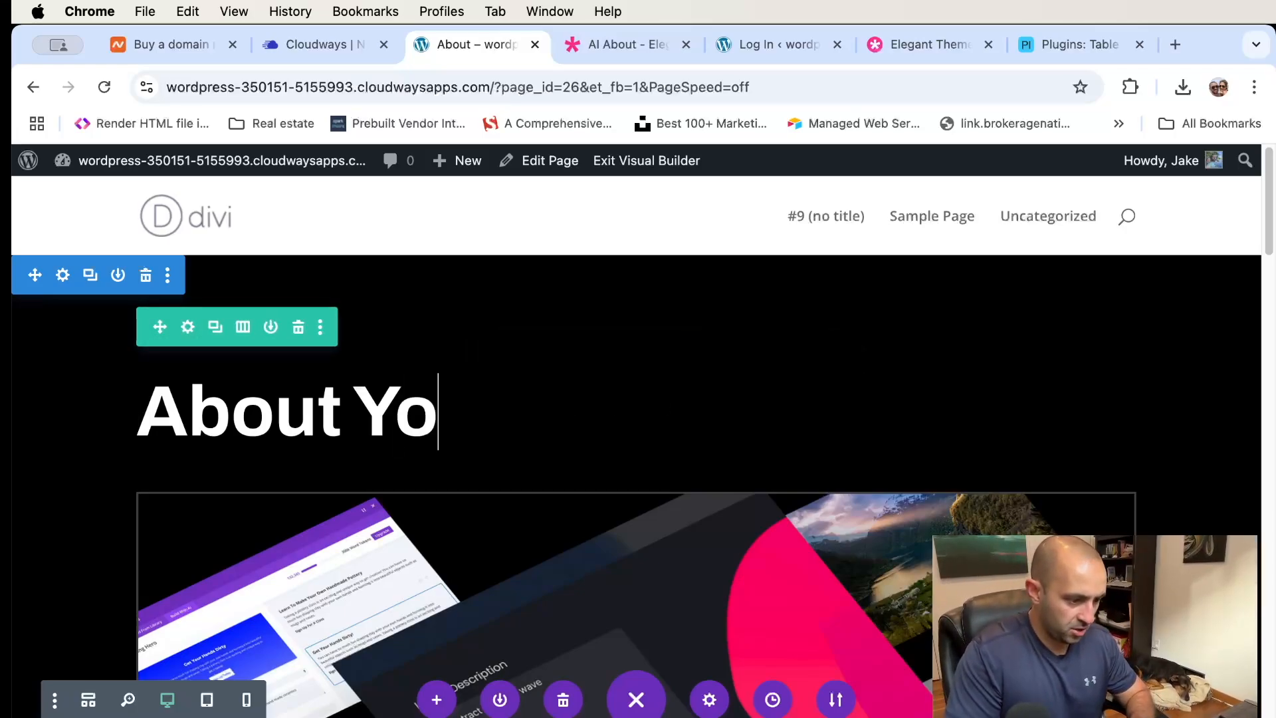
text(ur Agency)
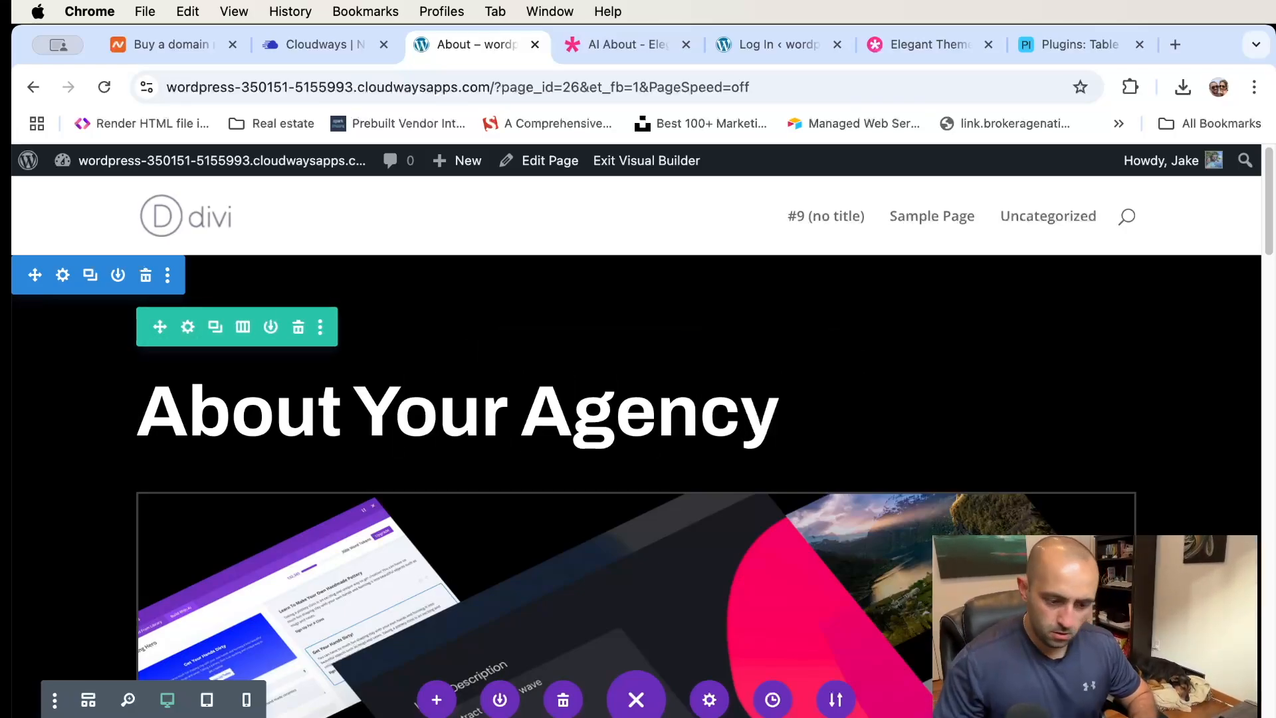
Scroll through the About page and play the embedded video to review the layout
scroll(751, 452, down, 5)
click(639, 552)
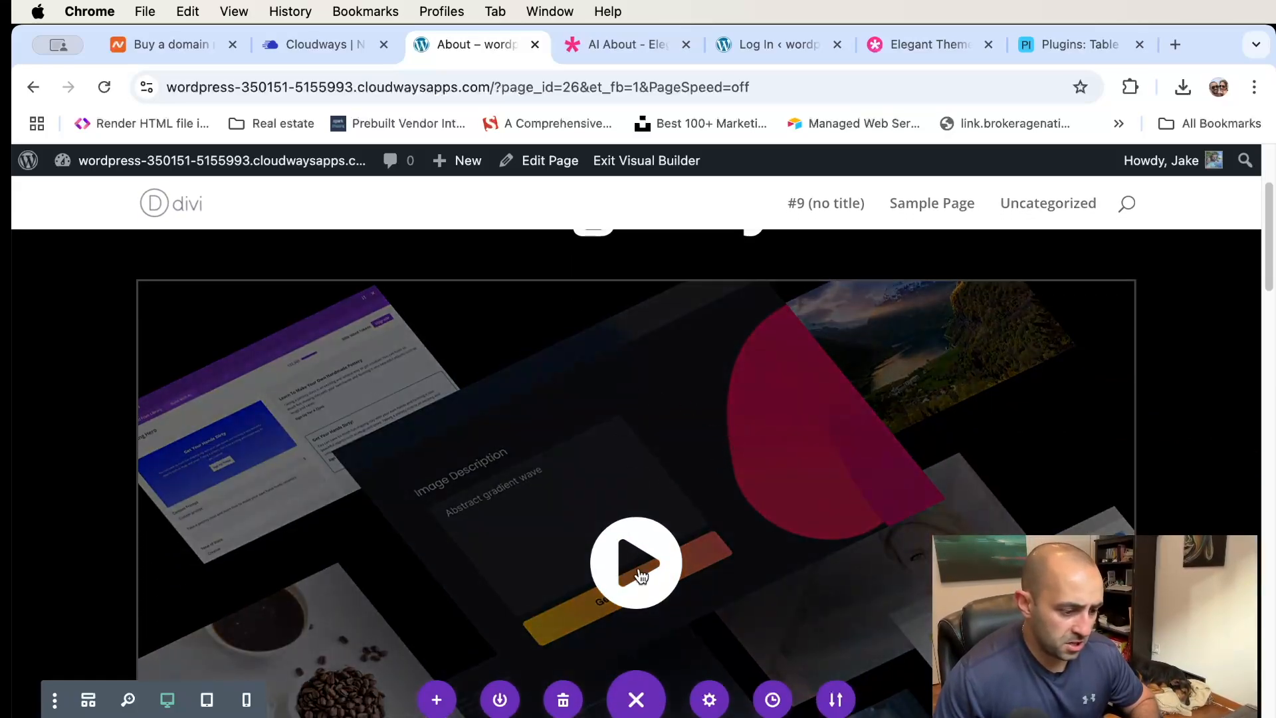
scroll(562, 492, down, 1)
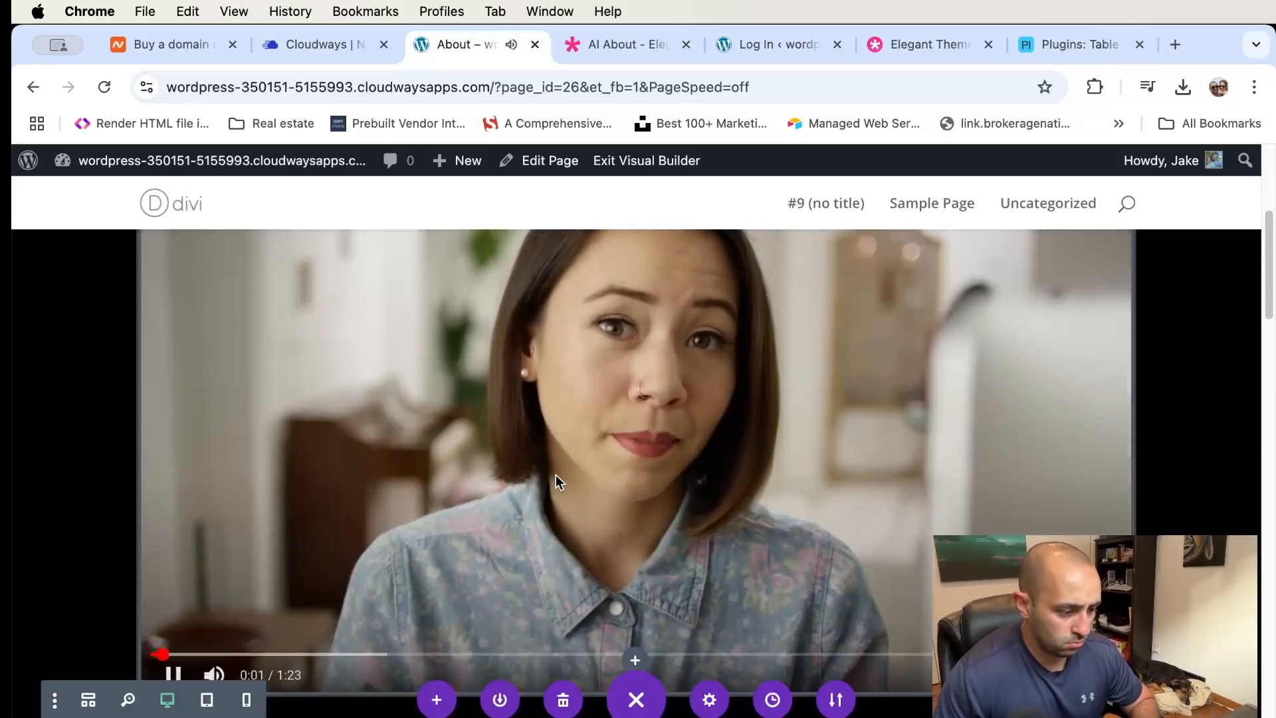
click(556, 475)
click(1096, 504)
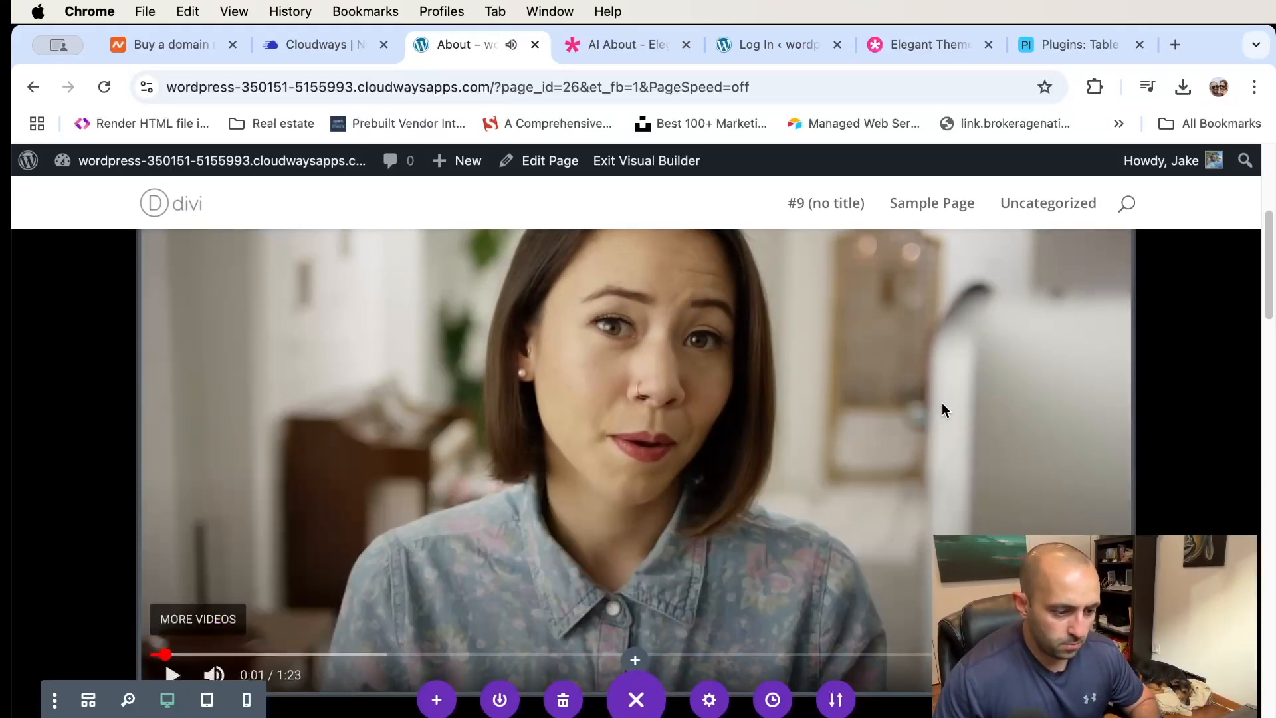
scroll(687, 427, up, 5)
scroll(731, 575, down, 10)
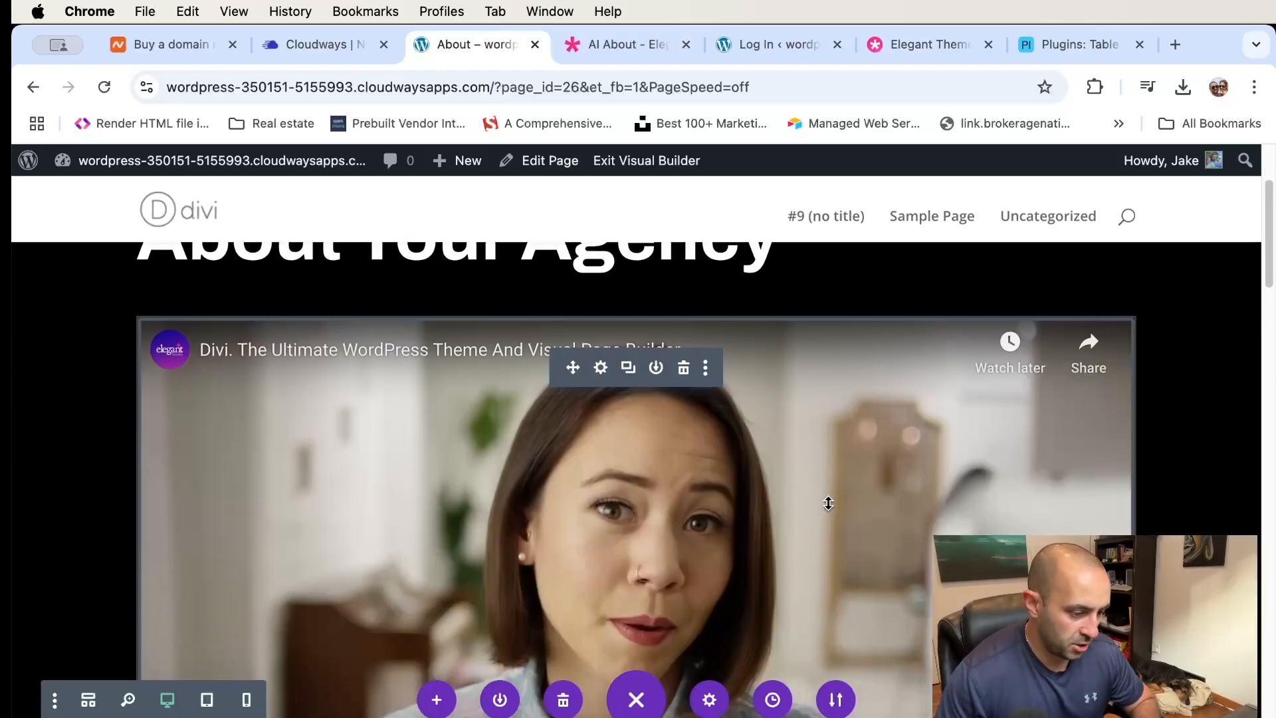
scroll(320, 424, down, 6)
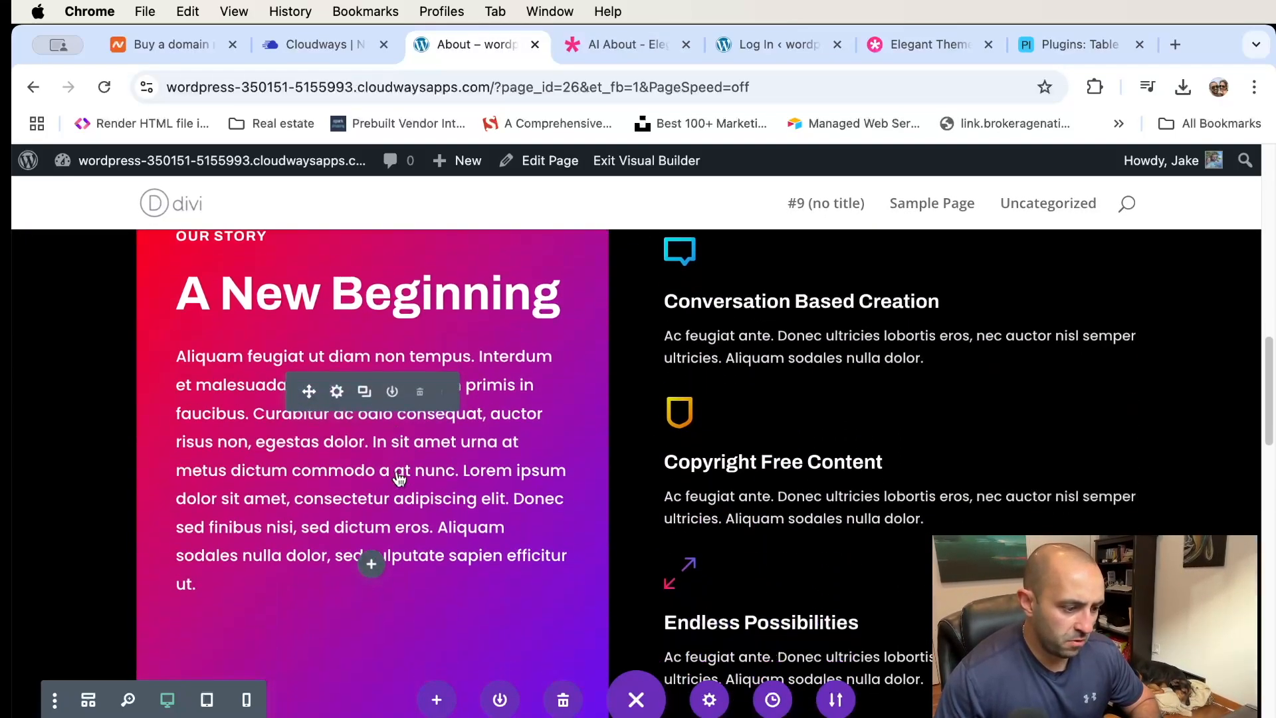
scroll(718, 471, down, 3)
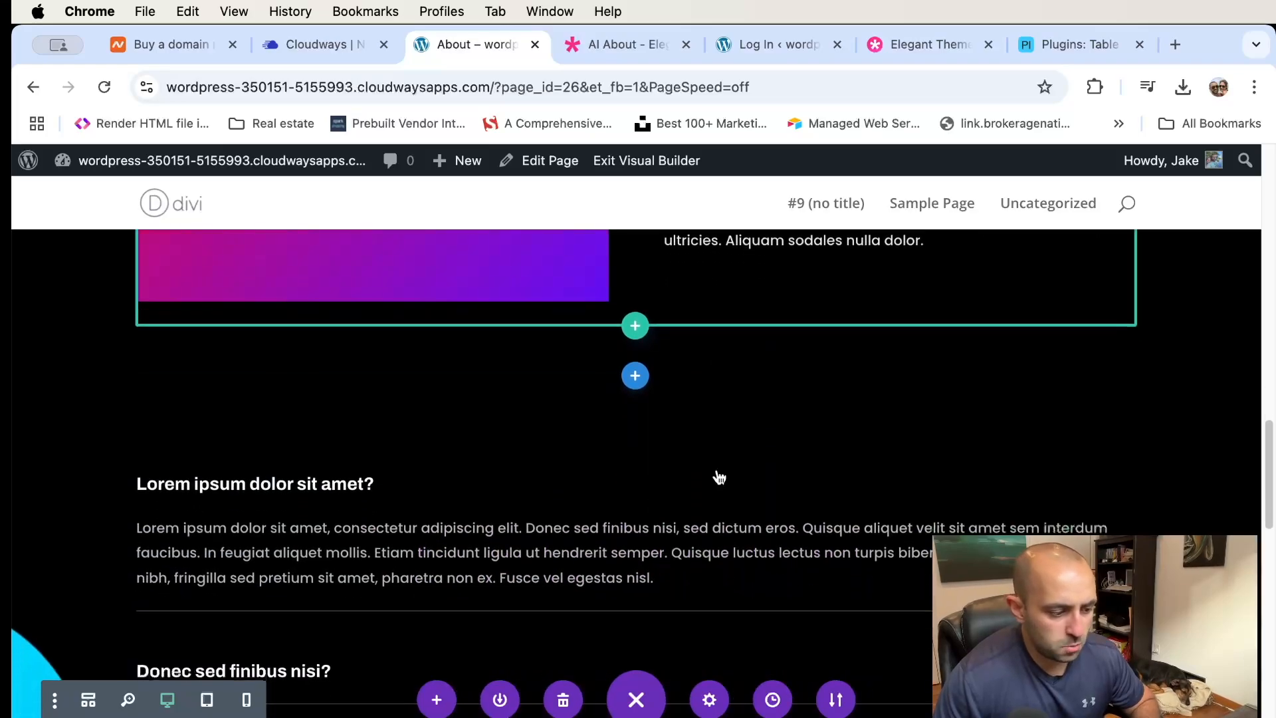
scroll(428, 508, down, 10)
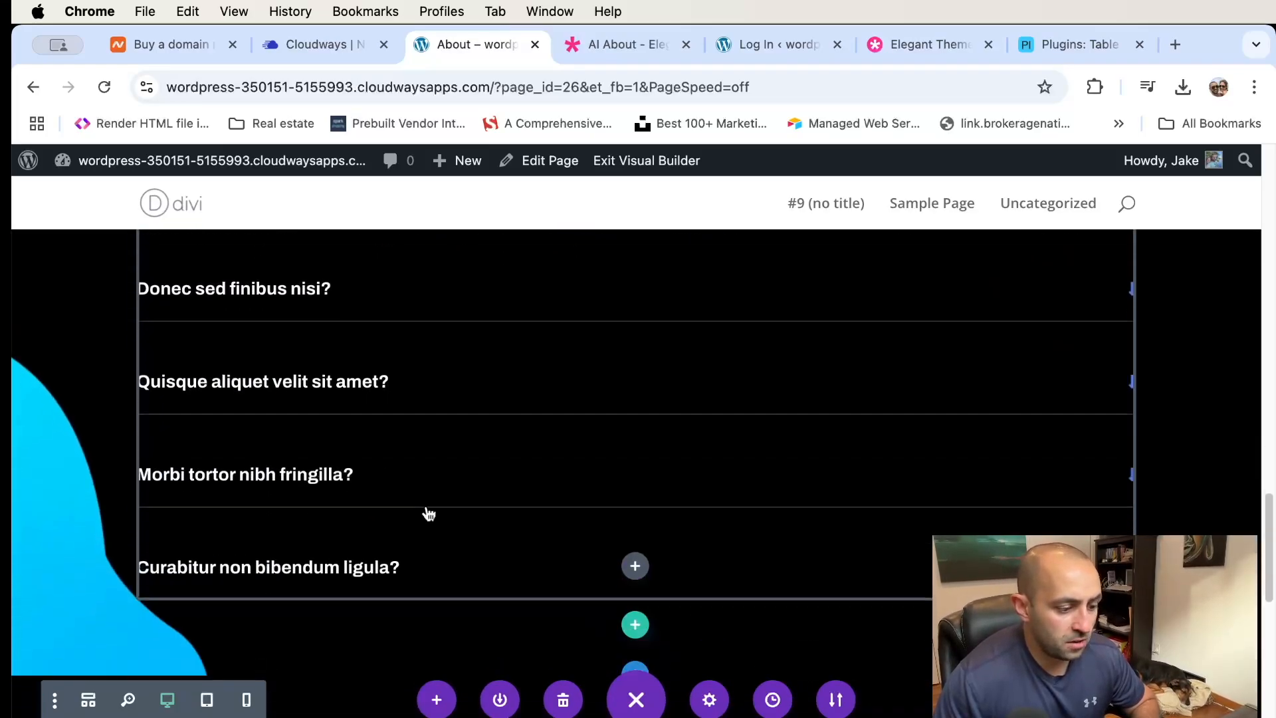
scroll(439, 482, up, 5)
scroll(440, 483, up, 12)
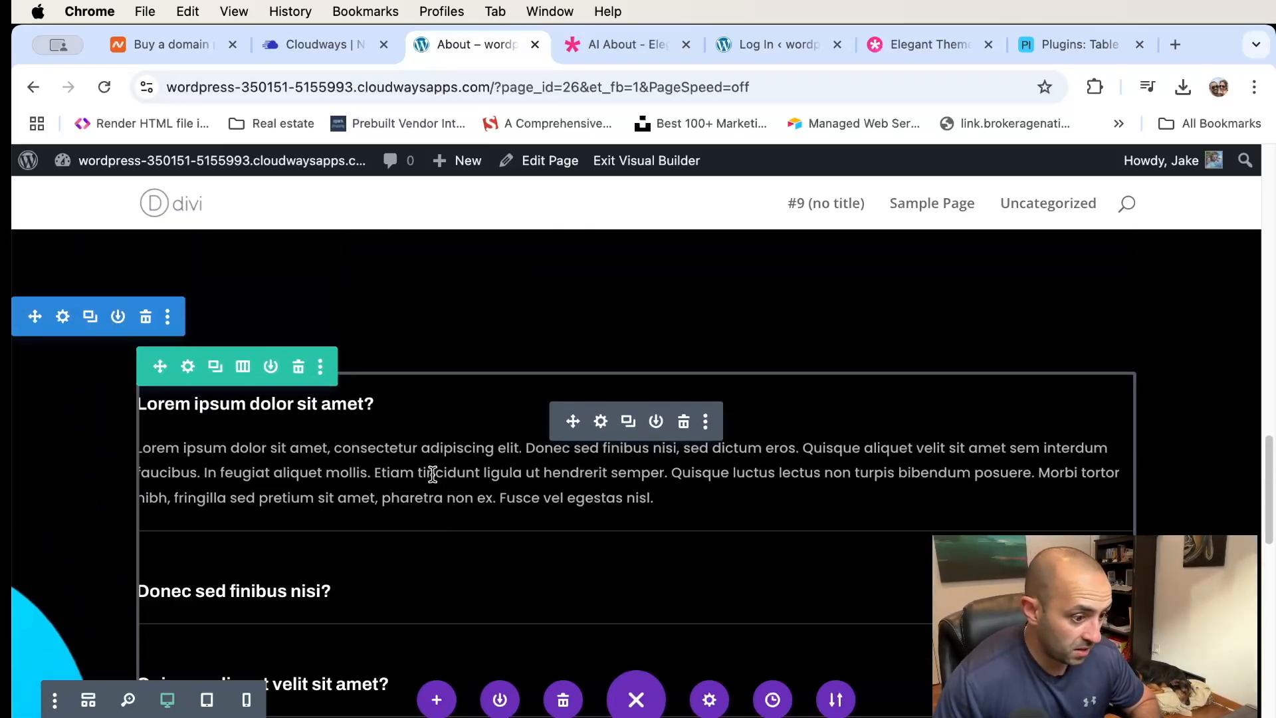
scroll(428, 469, up, 8)
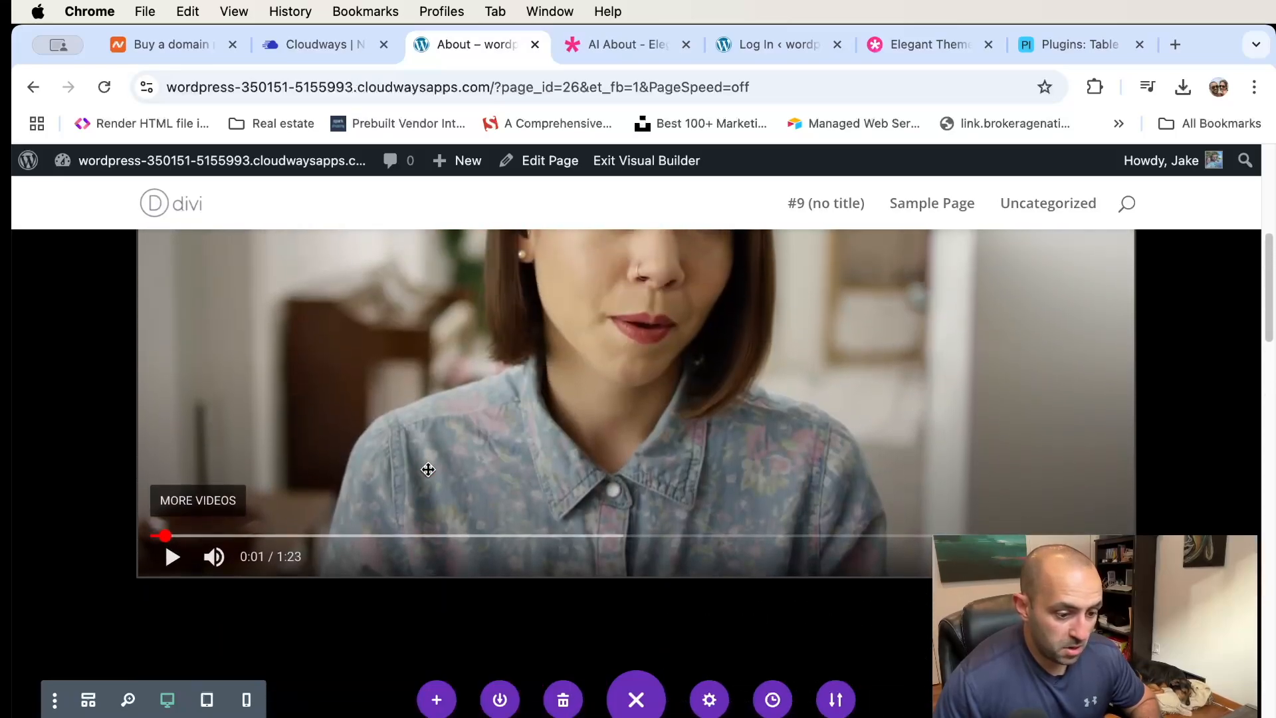
scroll(428, 476, down, 8)
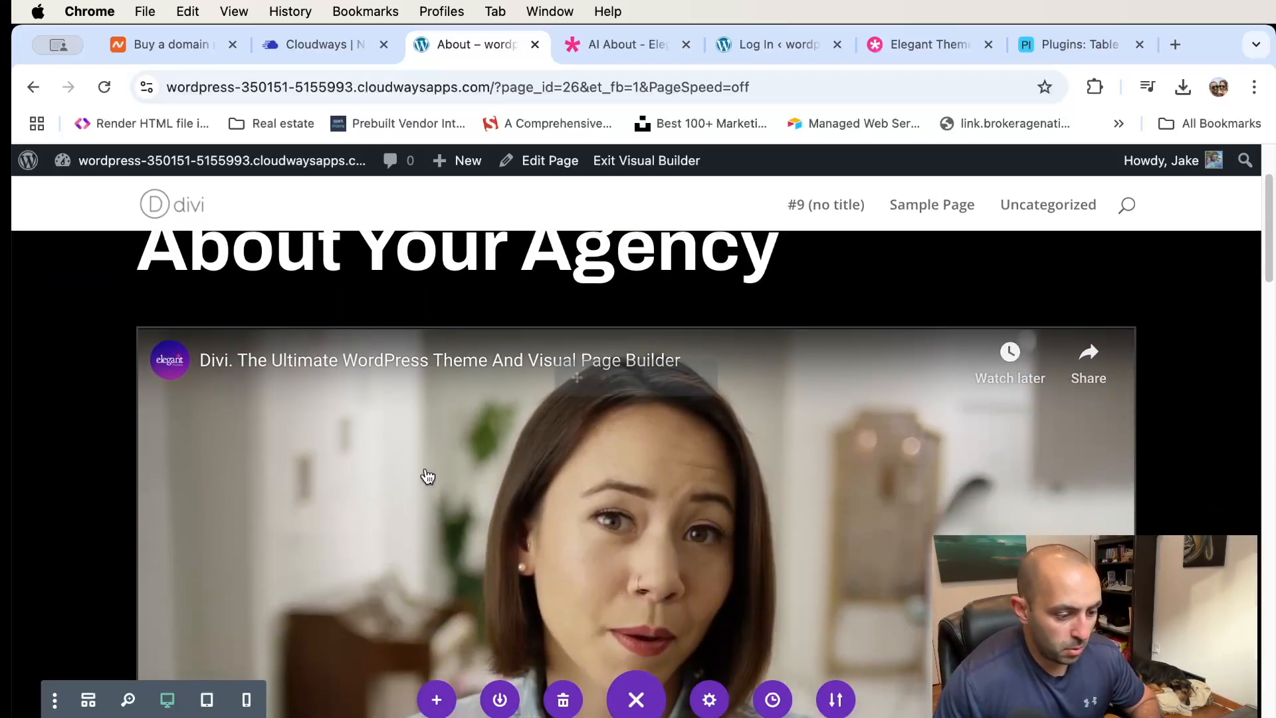
scroll(427, 475, down, 5)
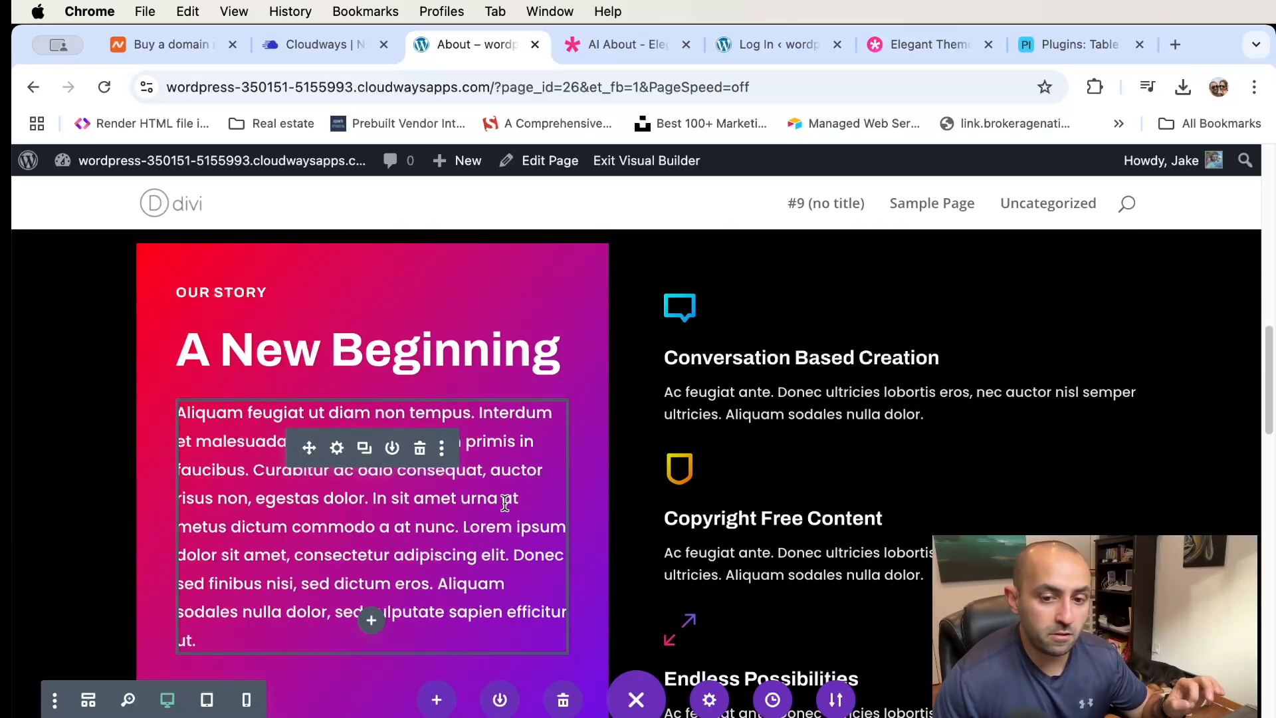
scroll(500, 514, up, 12)
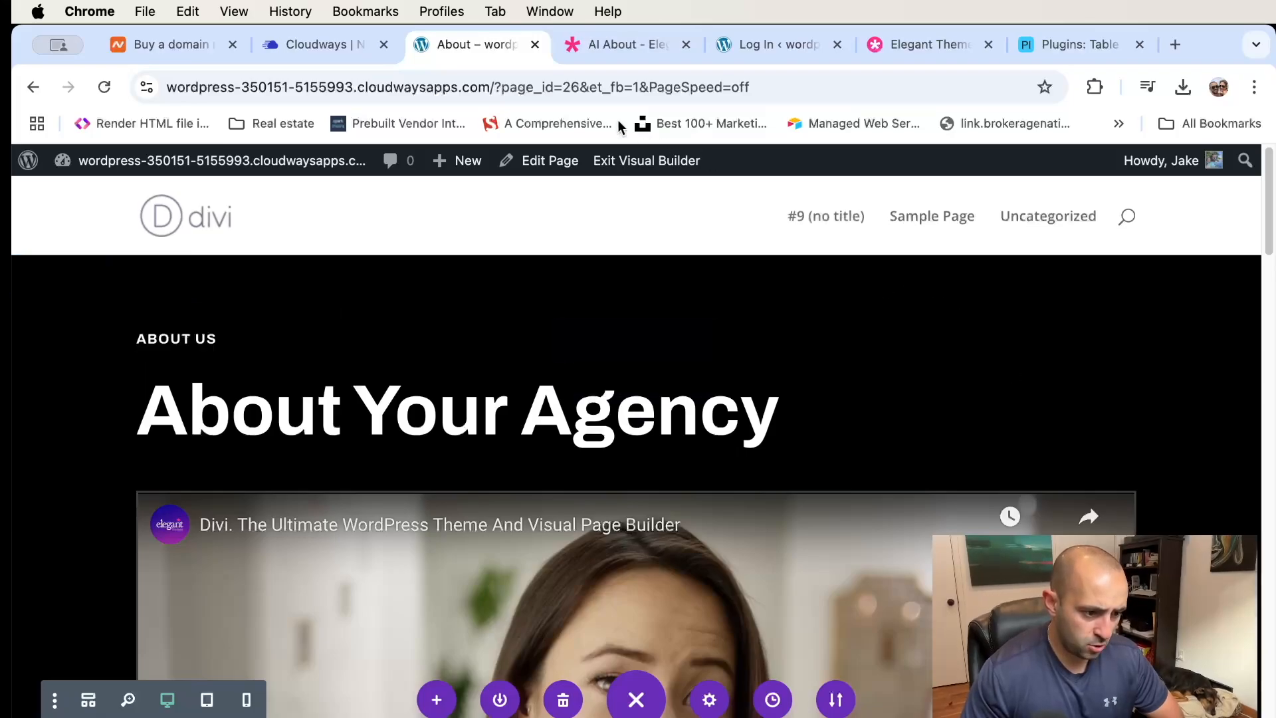
Create a new menu named "Main Menu" assigned to the Primary Menu display location
mouse_move(233, 163)
click(80, 195)
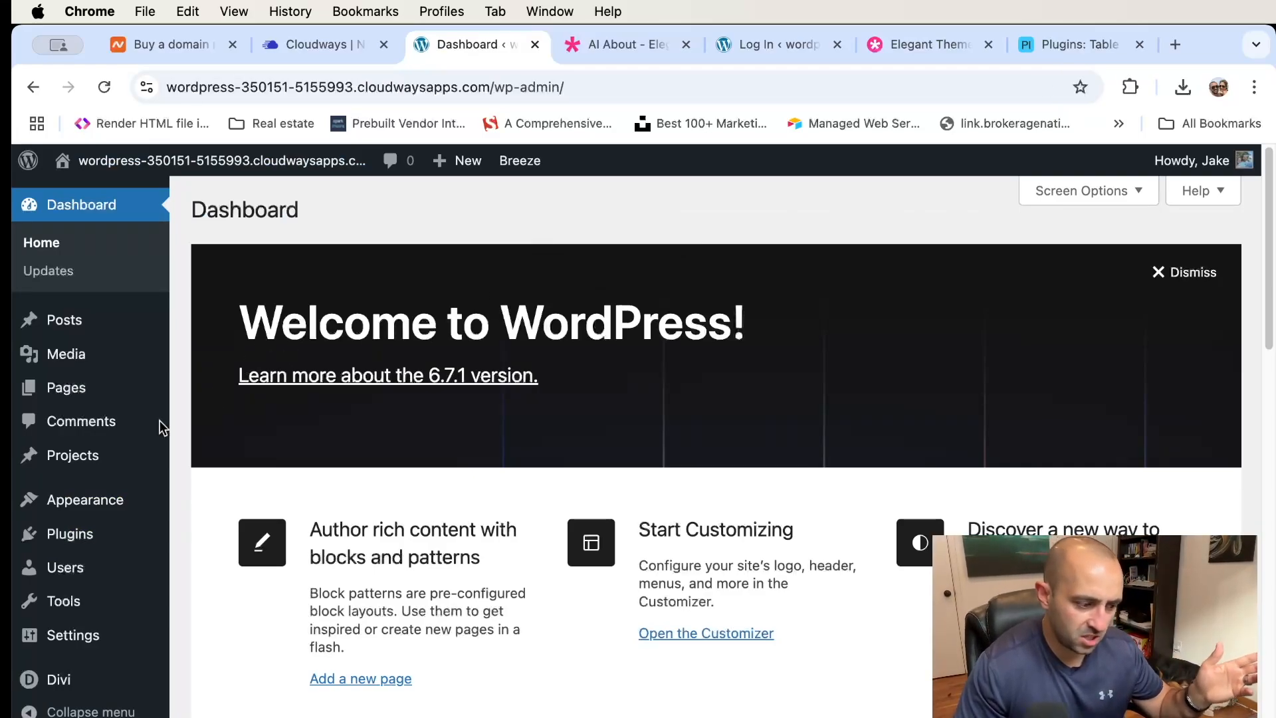
mouse_move(103, 505)
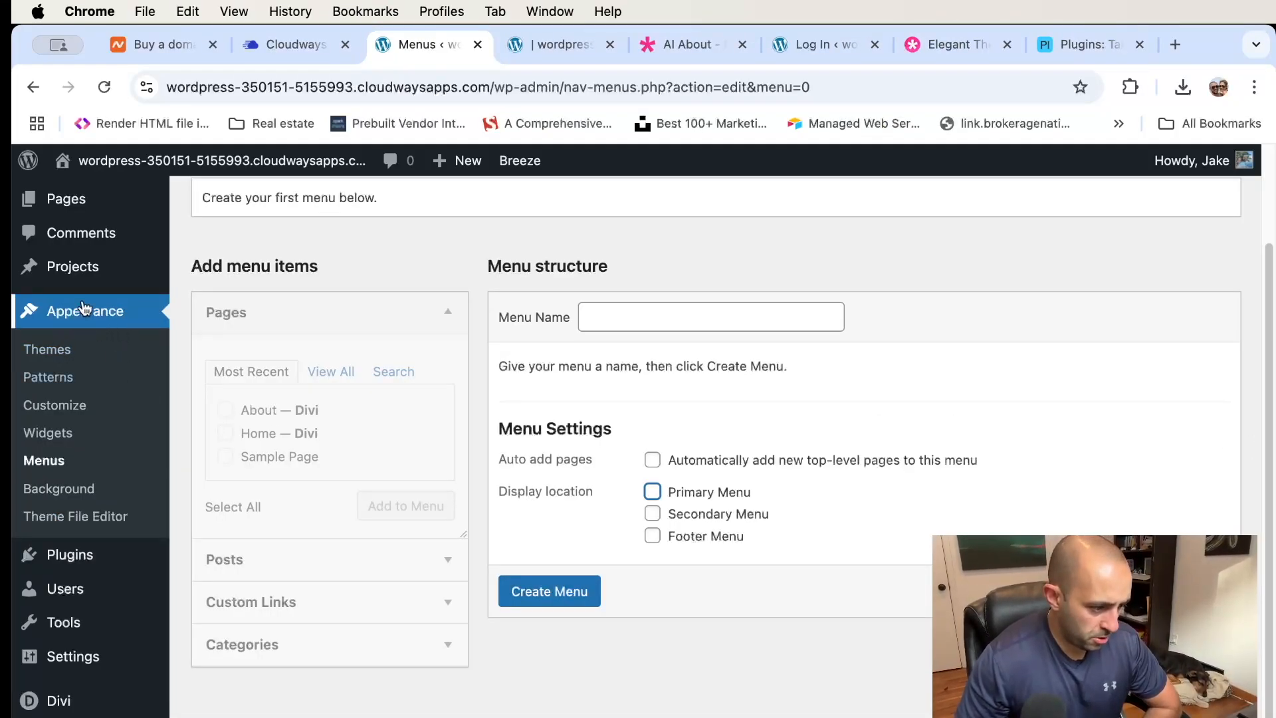
scroll(725, 385, up, 2)
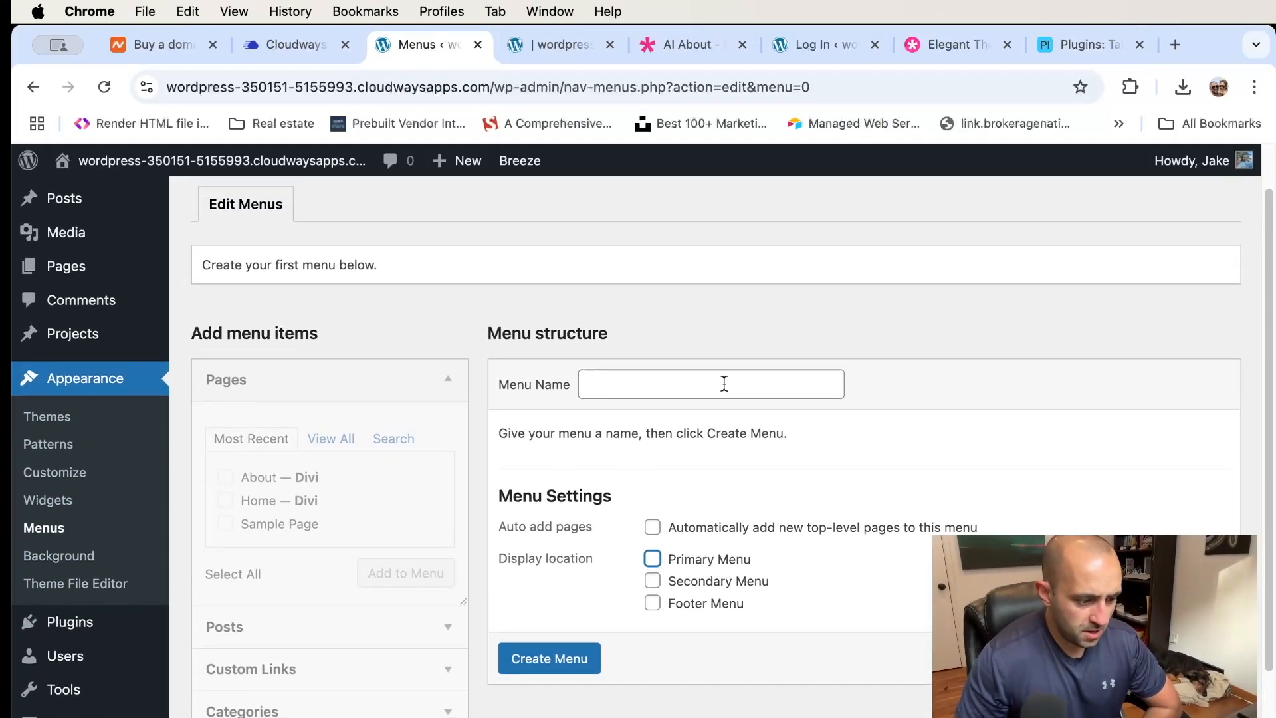
click(633, 391)
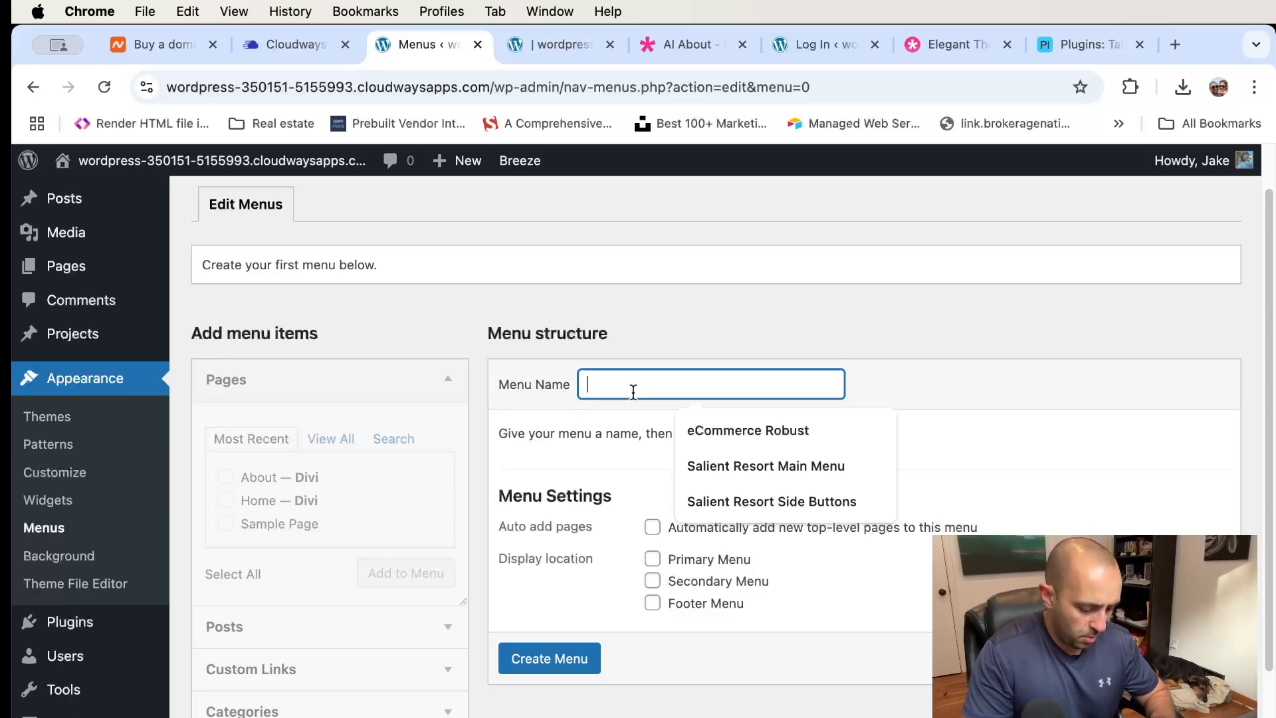
text(Main Menu)
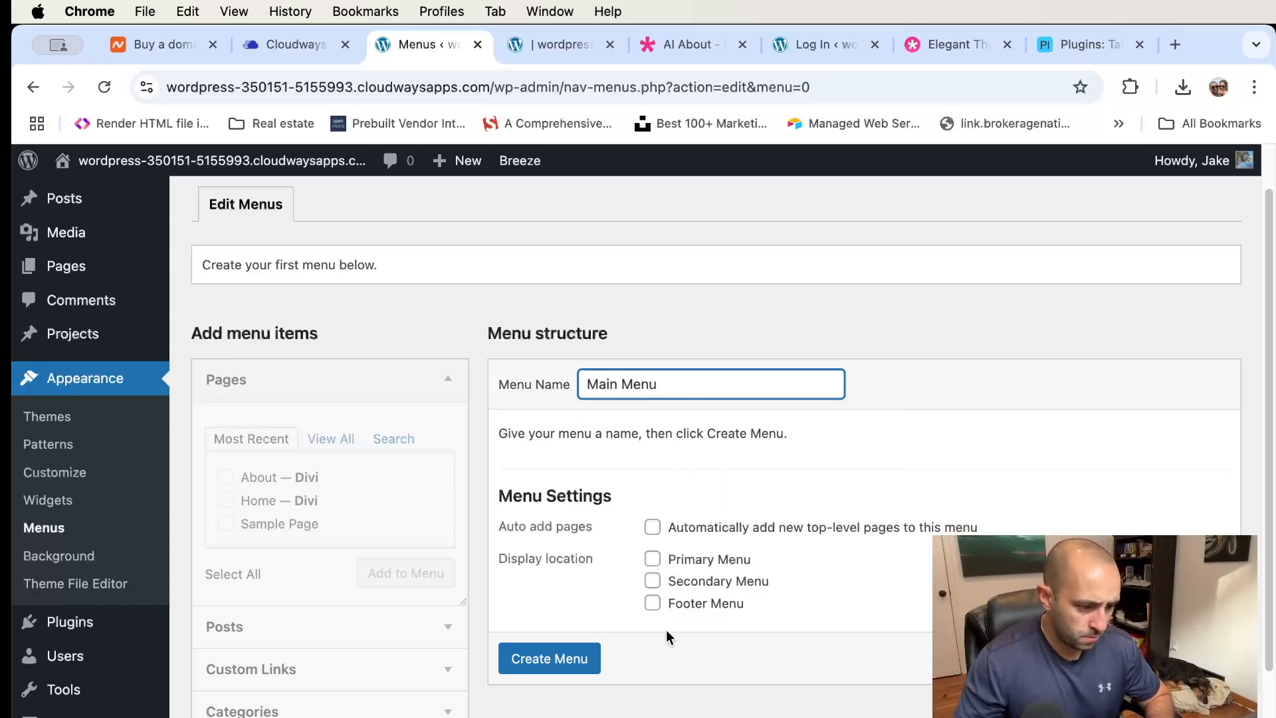
click(654, 563)
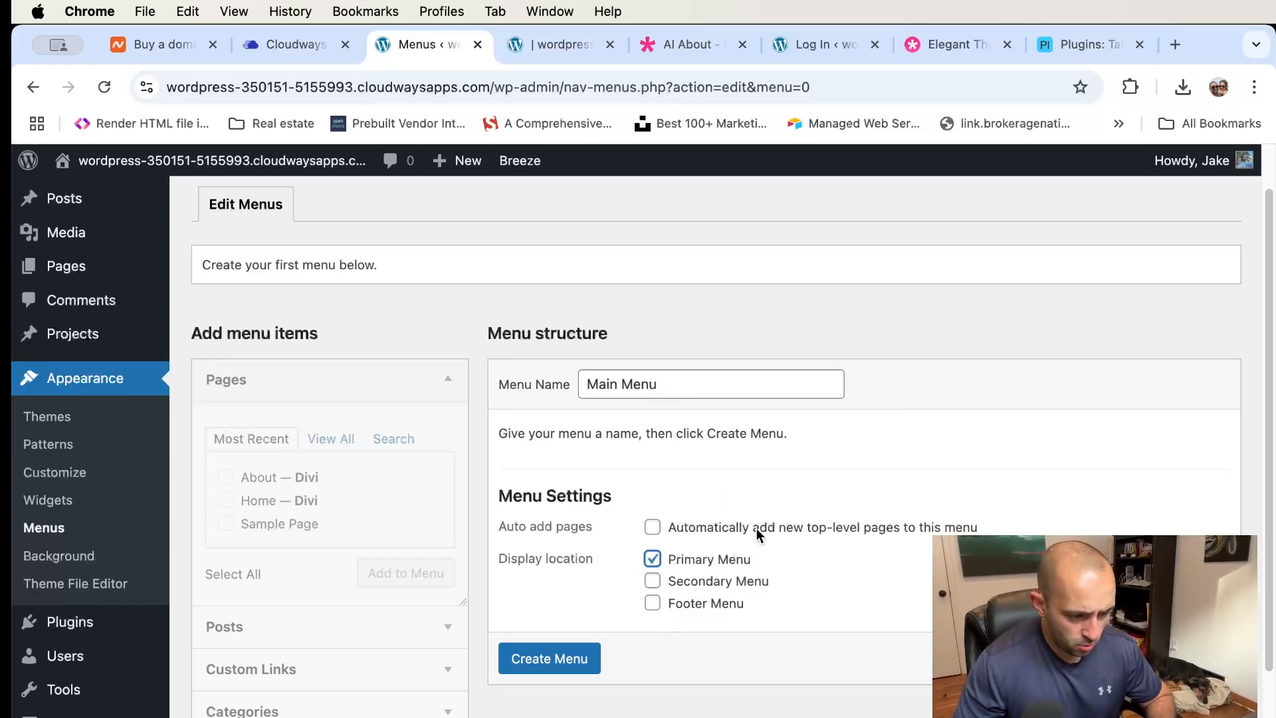
click(544, 669)
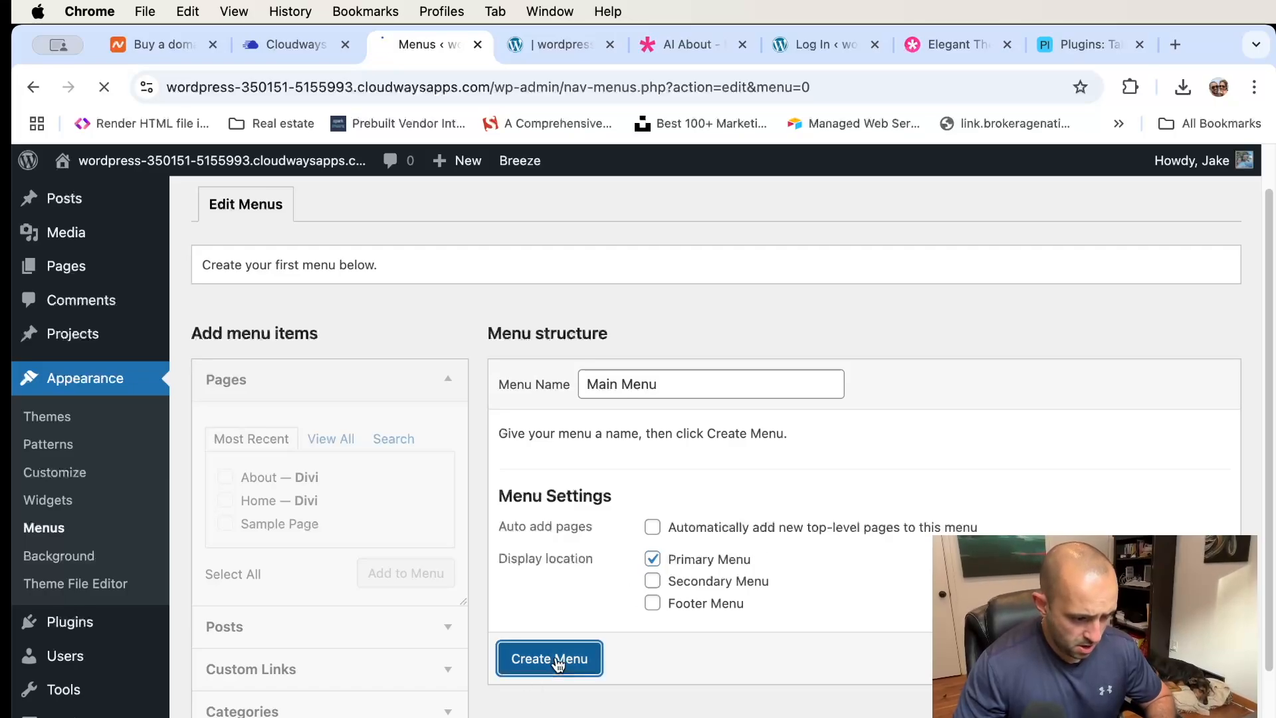
Add the Home and About pages to the menu, order Home before About, and save the menu
scroll(711, 435, down, 1)
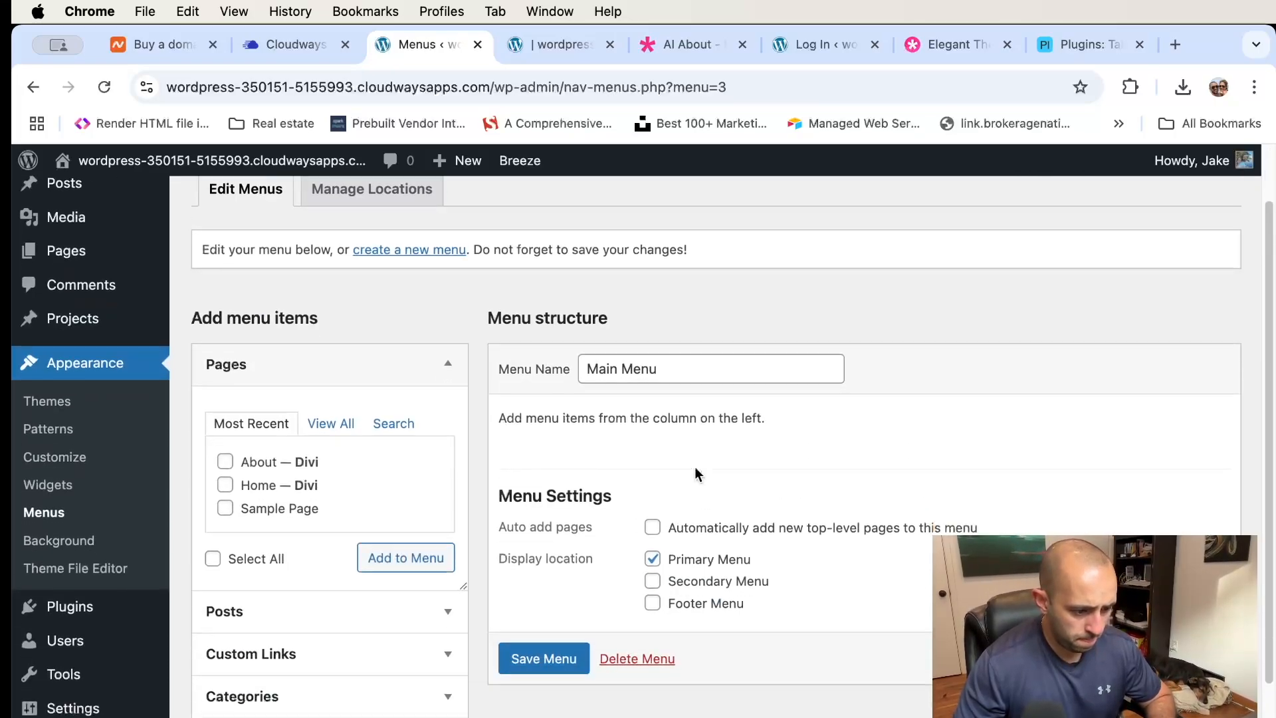
click(226, 512)
click(225, 489)
click(417, 585)
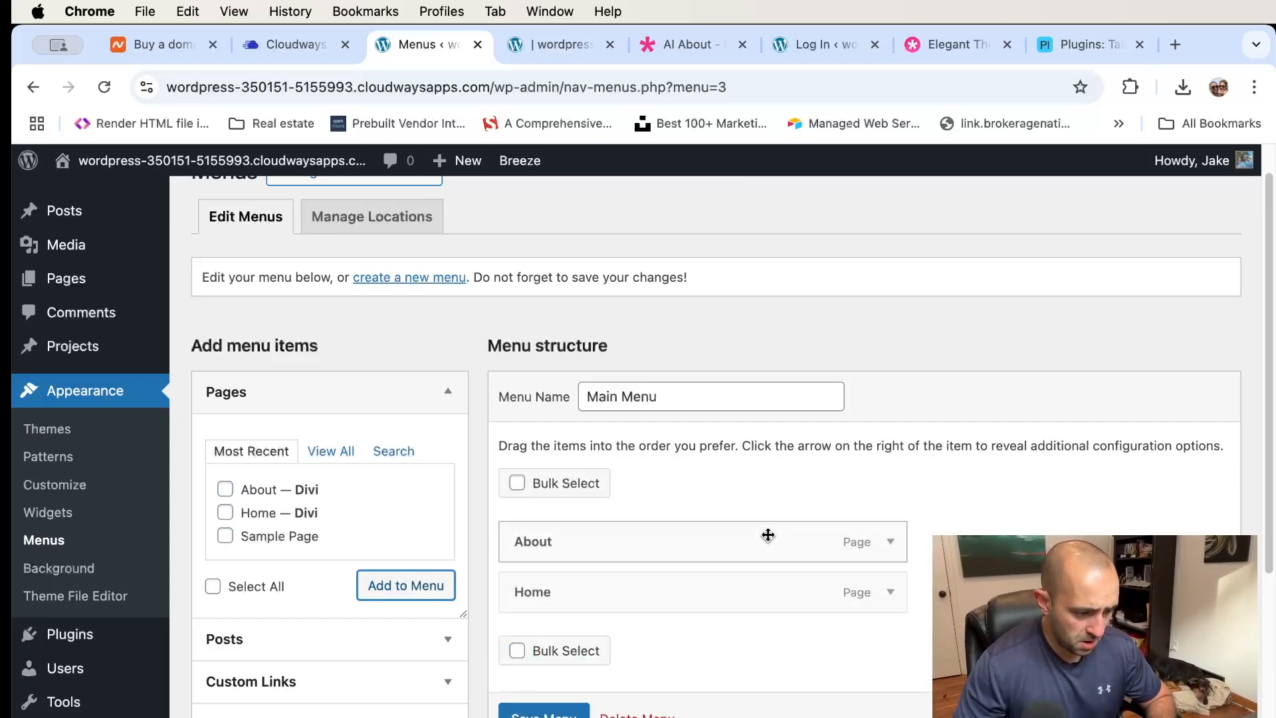
drag(670, 594, 667, 532)
click(544, 712)
scroll(584, 648, down, 1)
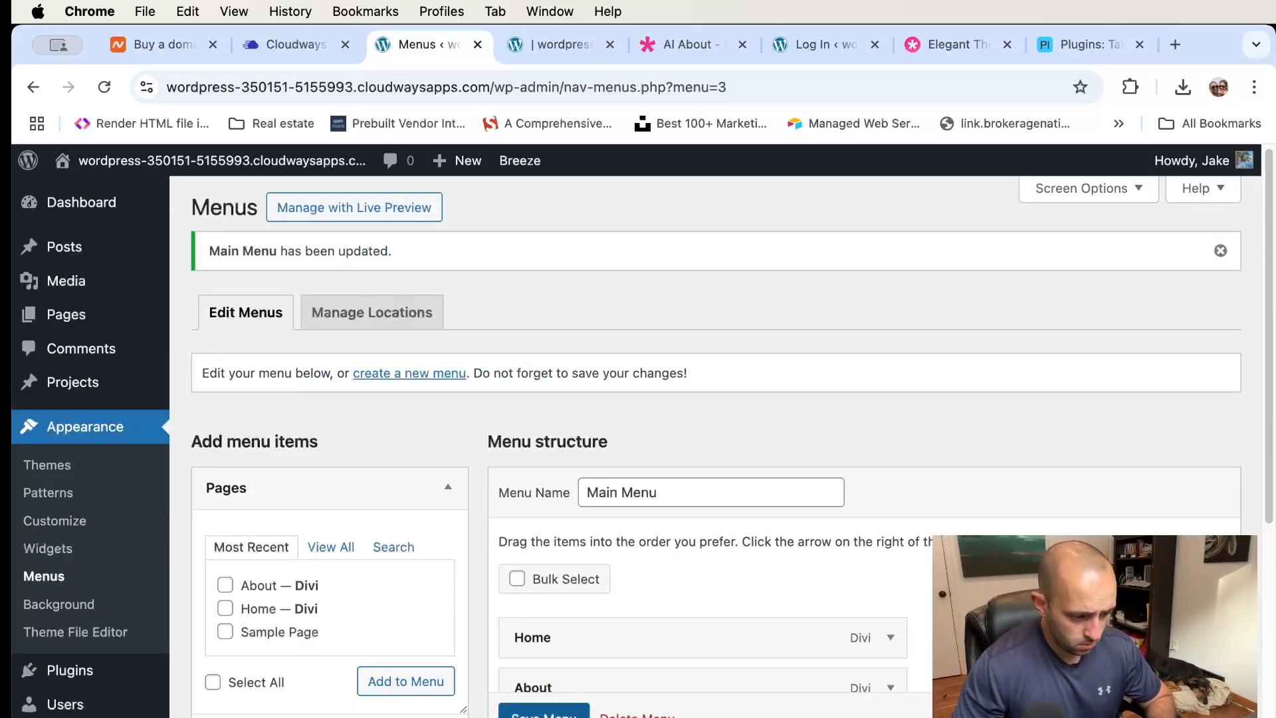
click(544, 712)
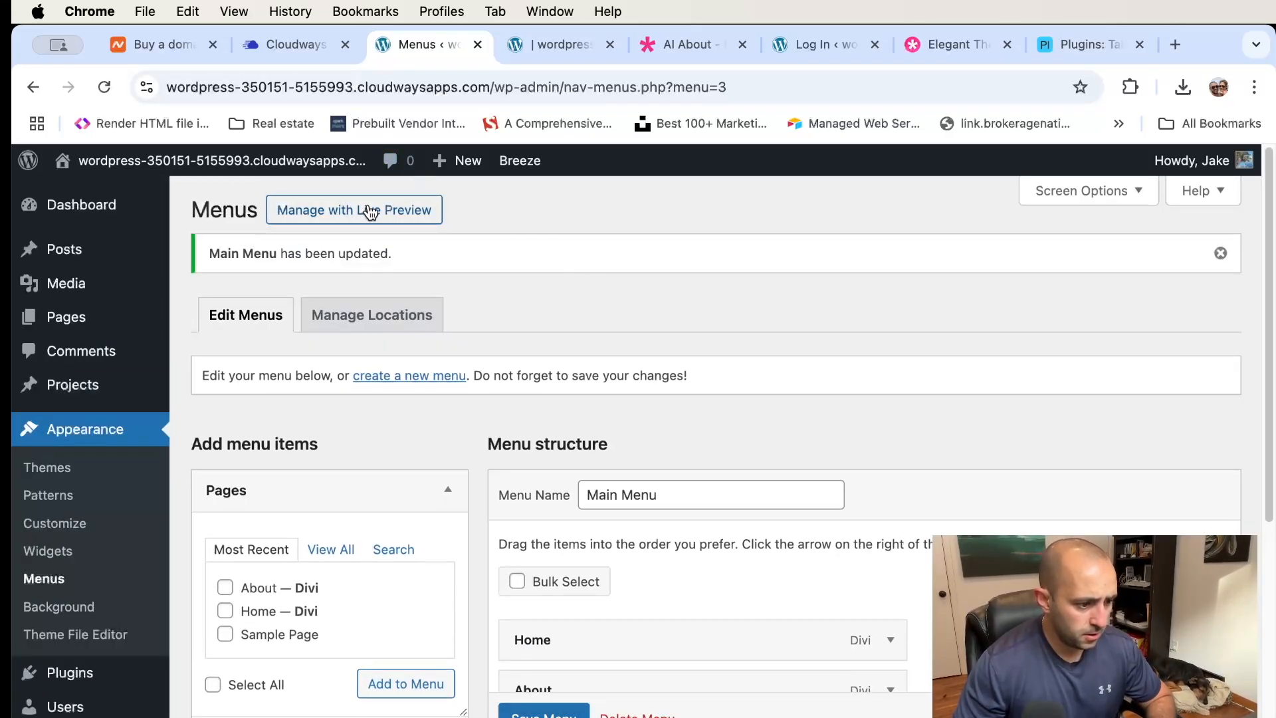
Open the live site in a new browser tab
mouse_move(244, 164)
right_click(159, 192)
click(283, 197)
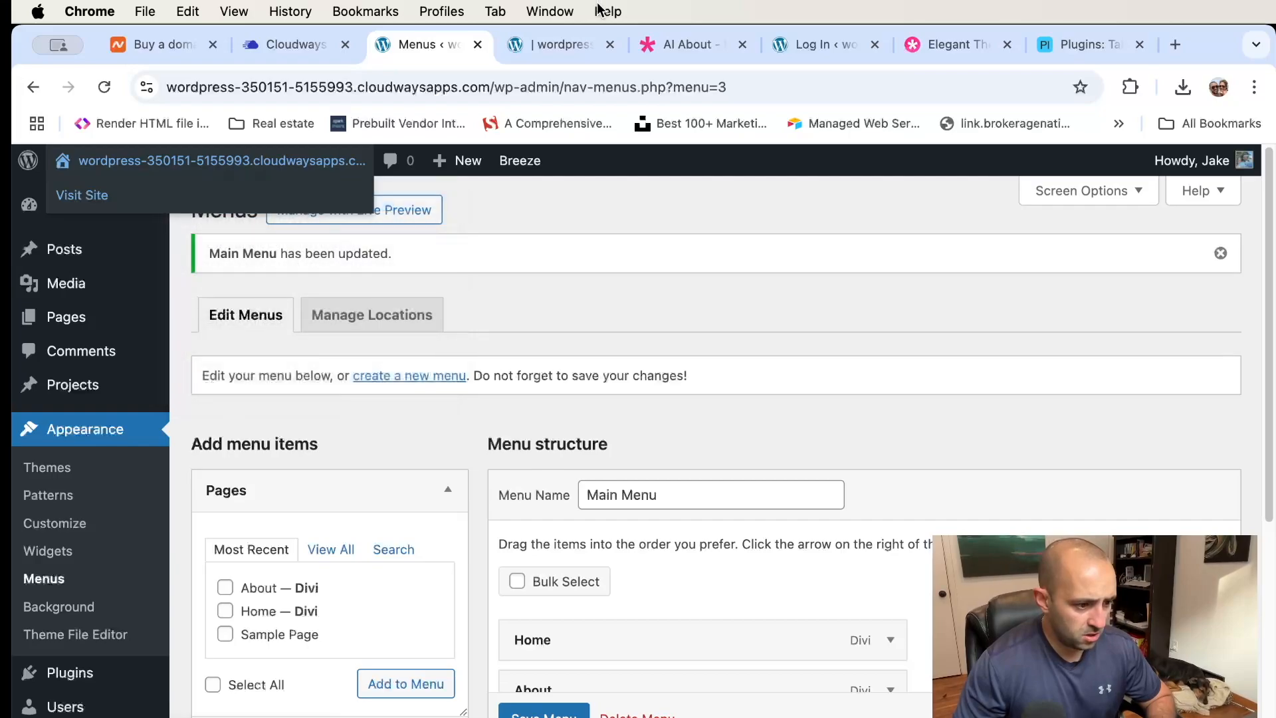
drag(616, 43, 542, 46)
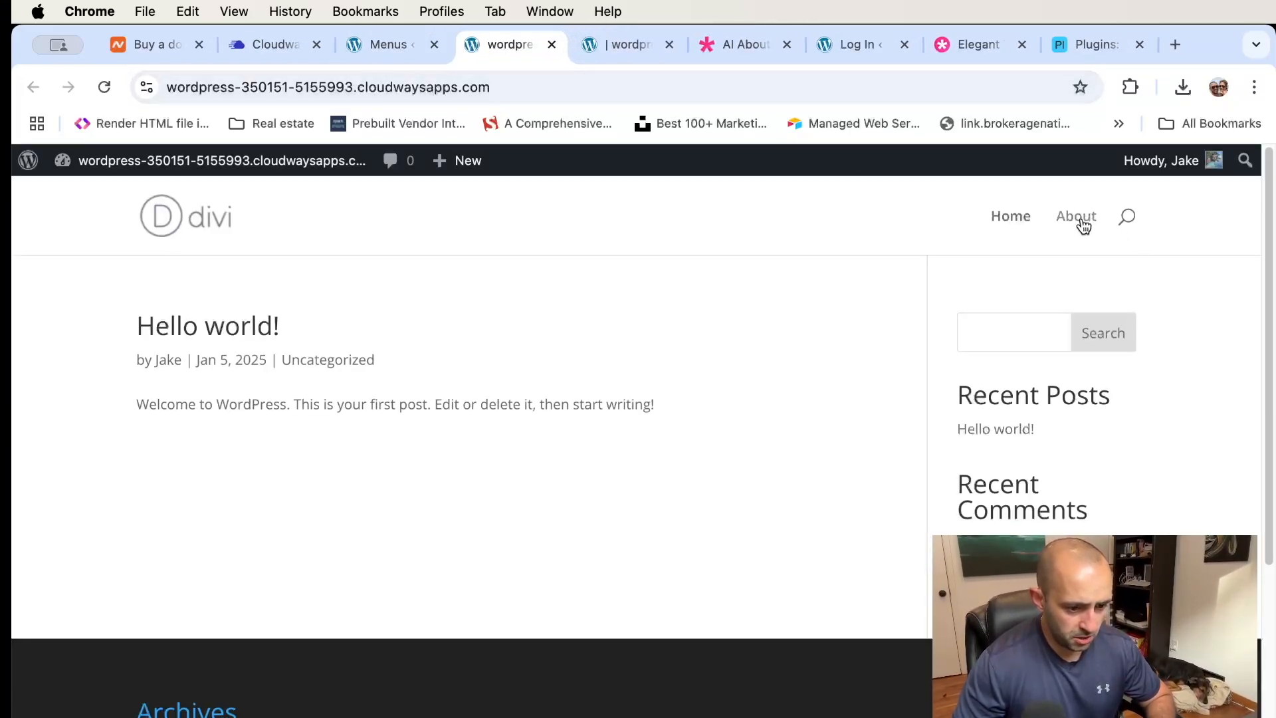
Use the site's Home and About menu links to review both pages on the front end
click(1011, 220)
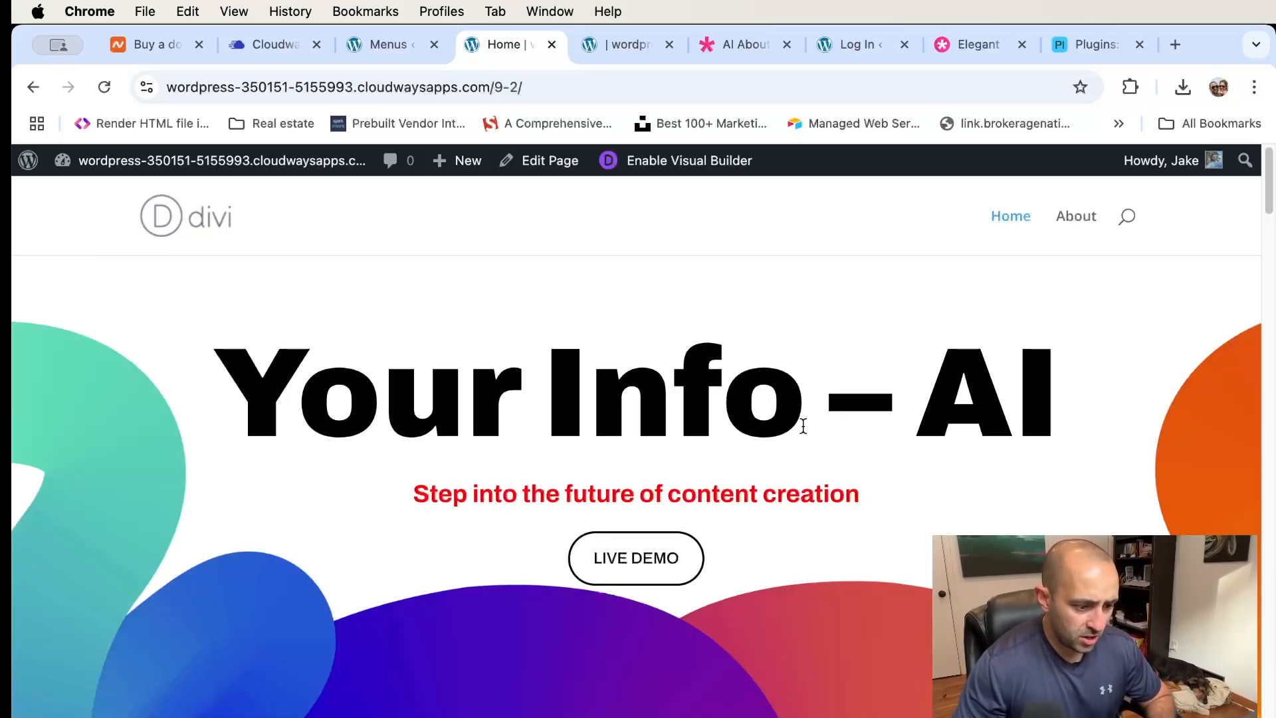
scroll(803, 426, down, 15)
scroll(795, 428, down, 10)
scroll(791, 425, up, 5)
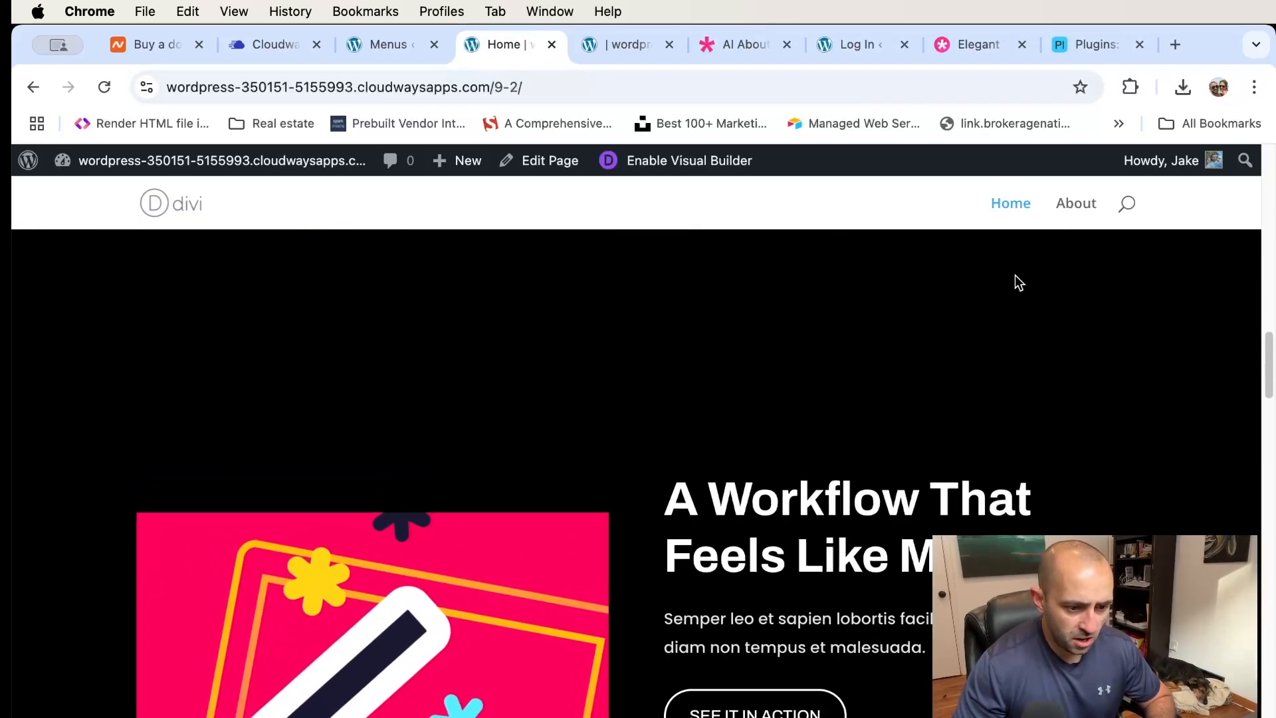
scroll(1018, 282, up, 10)
click(1073, 224)
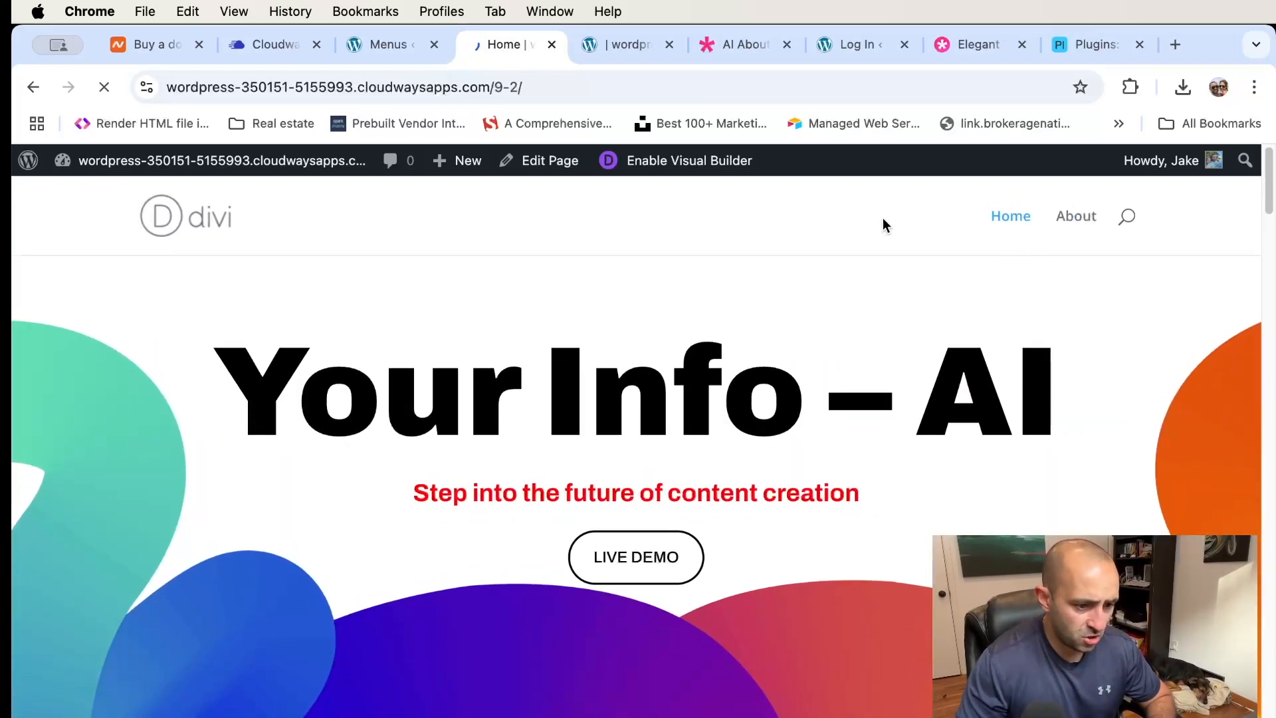
scroll(817, 413, down, 5)
scroll(817, 413, down, 5)
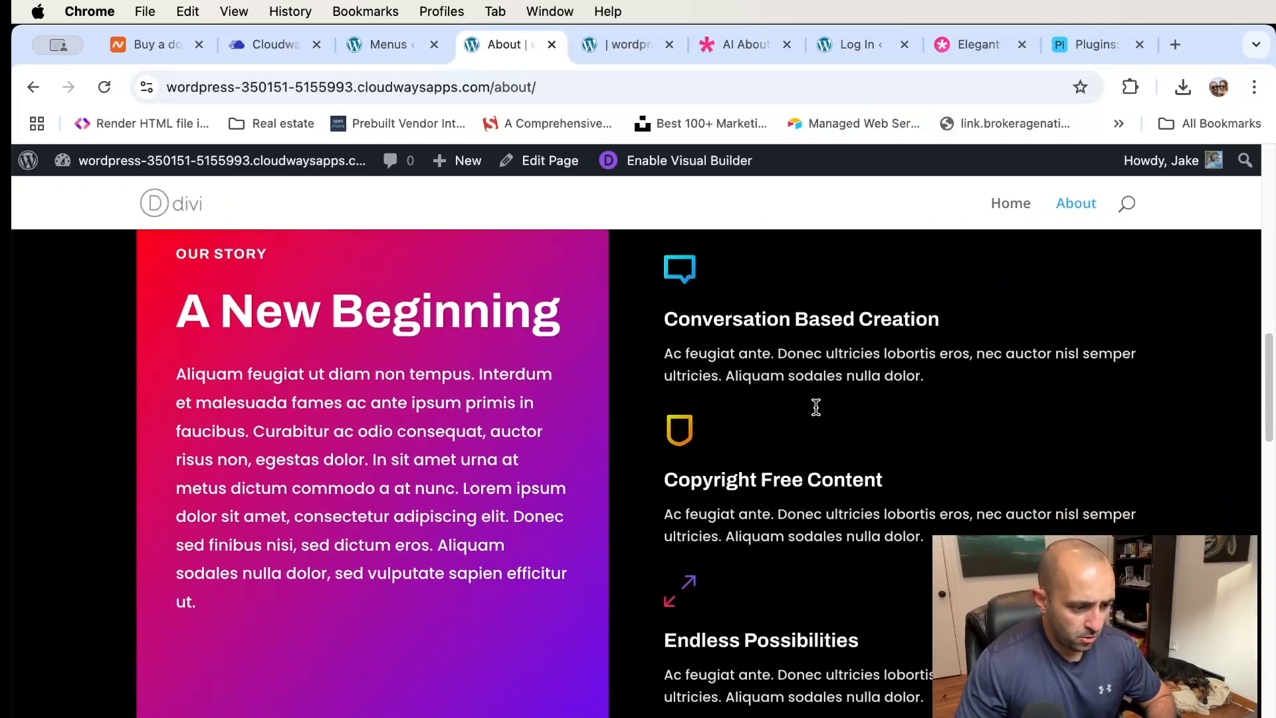
scroll(814, 413, up, 10)
click(1021, 222)
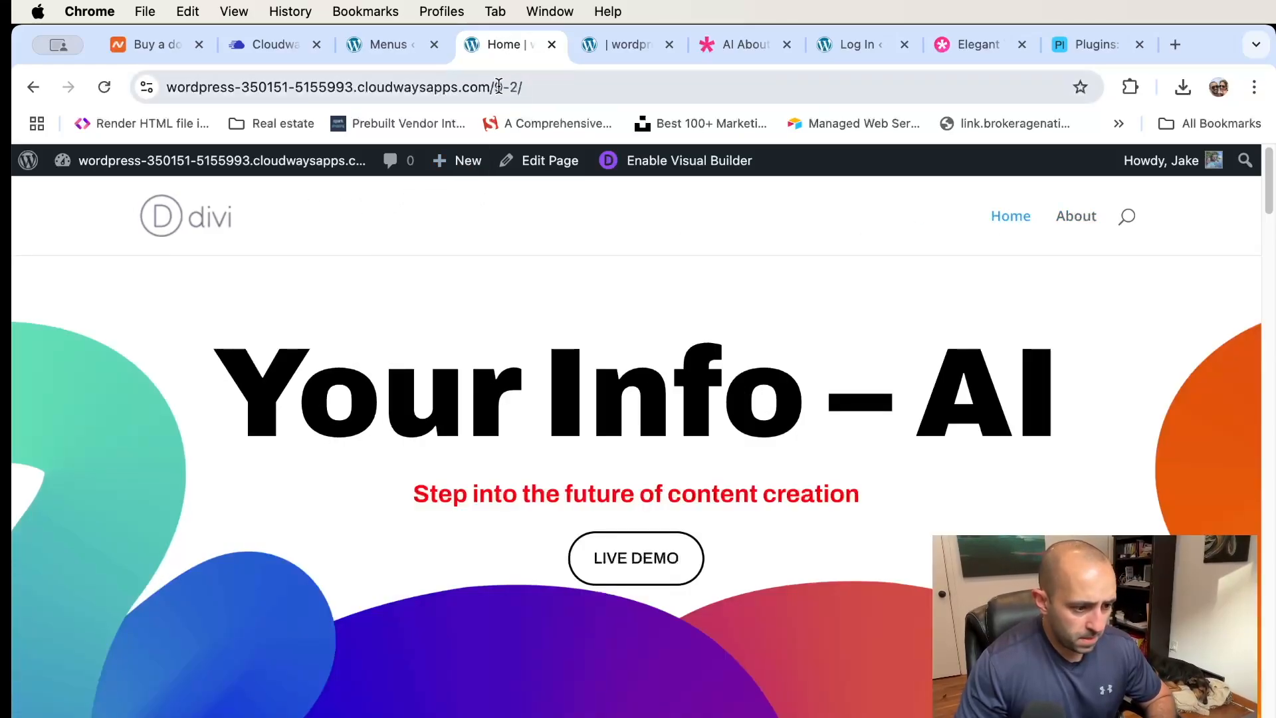
Load the site's root address to check the front page, then return to the dashboard
drag(498, 88, 569, 88)
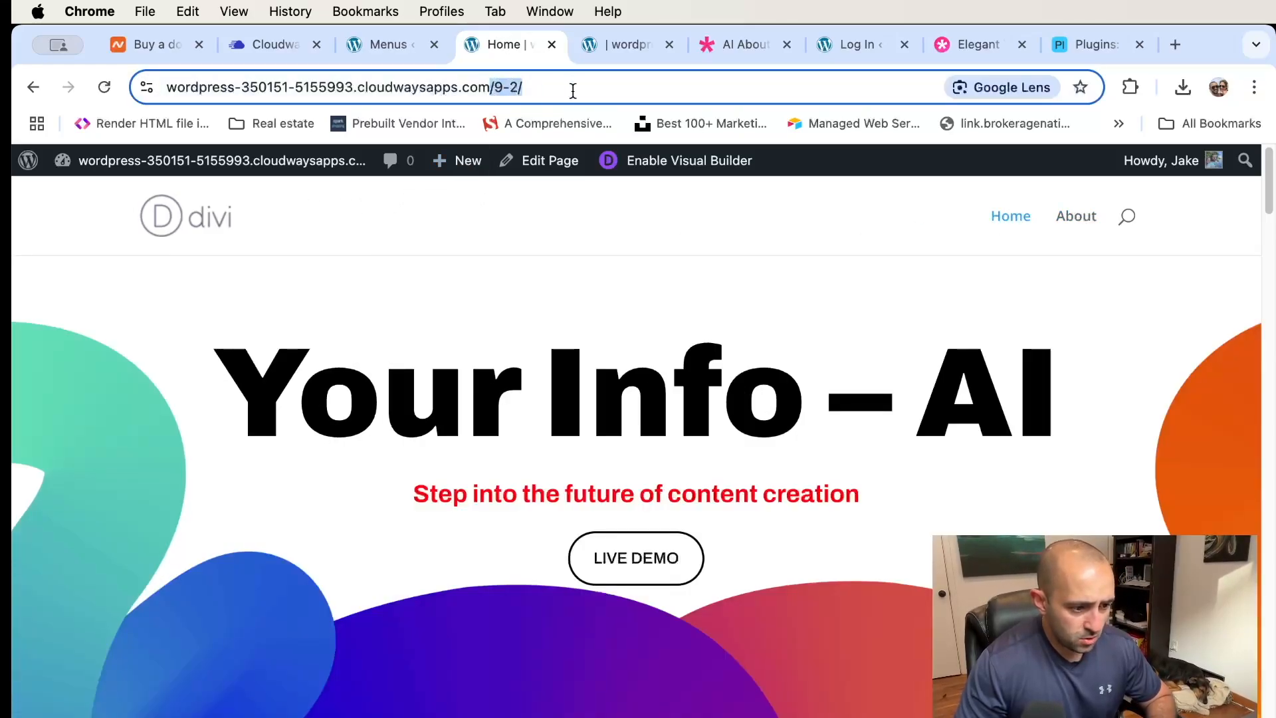
key(BackSpace)
key(Return)
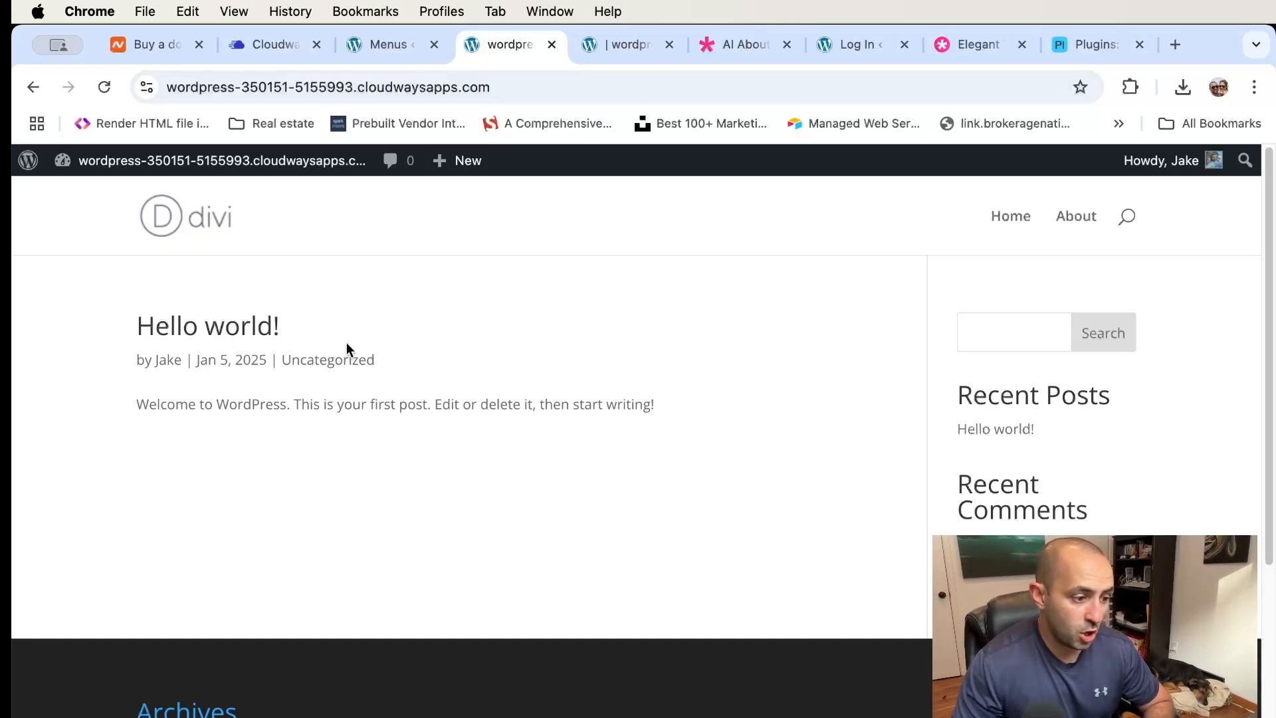
mouse_move(257, 166)
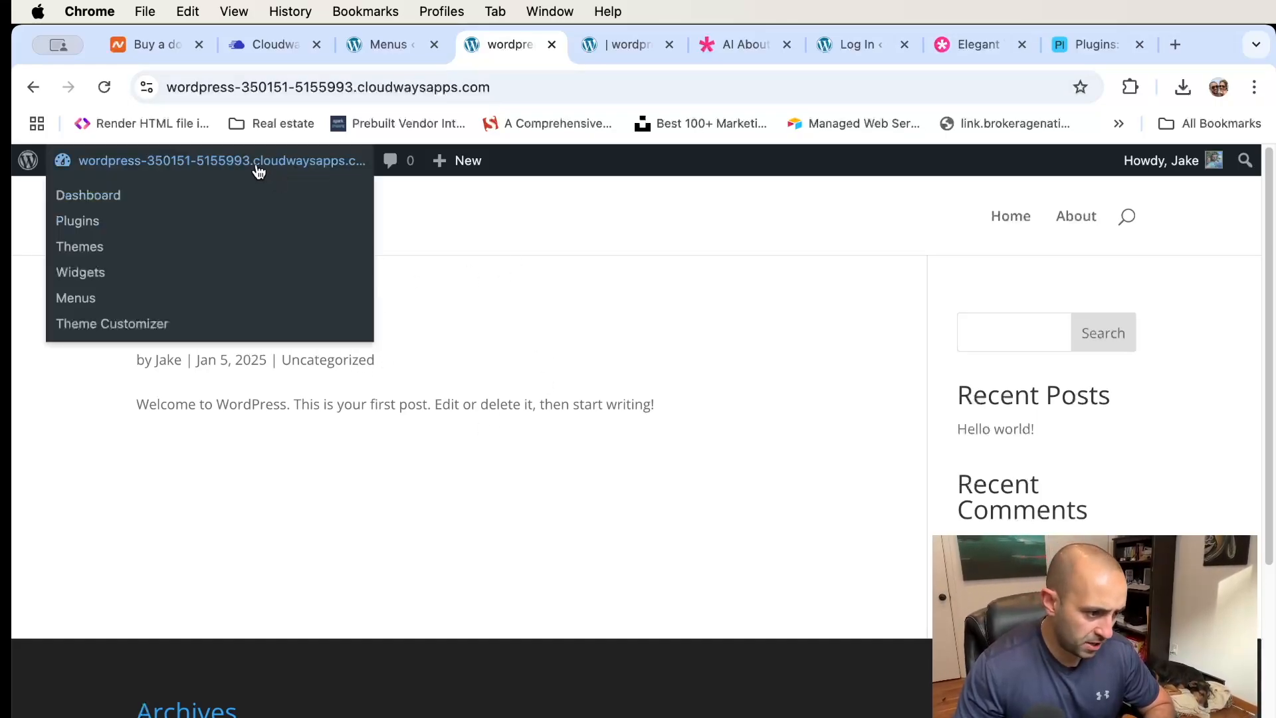
click(86, 195)
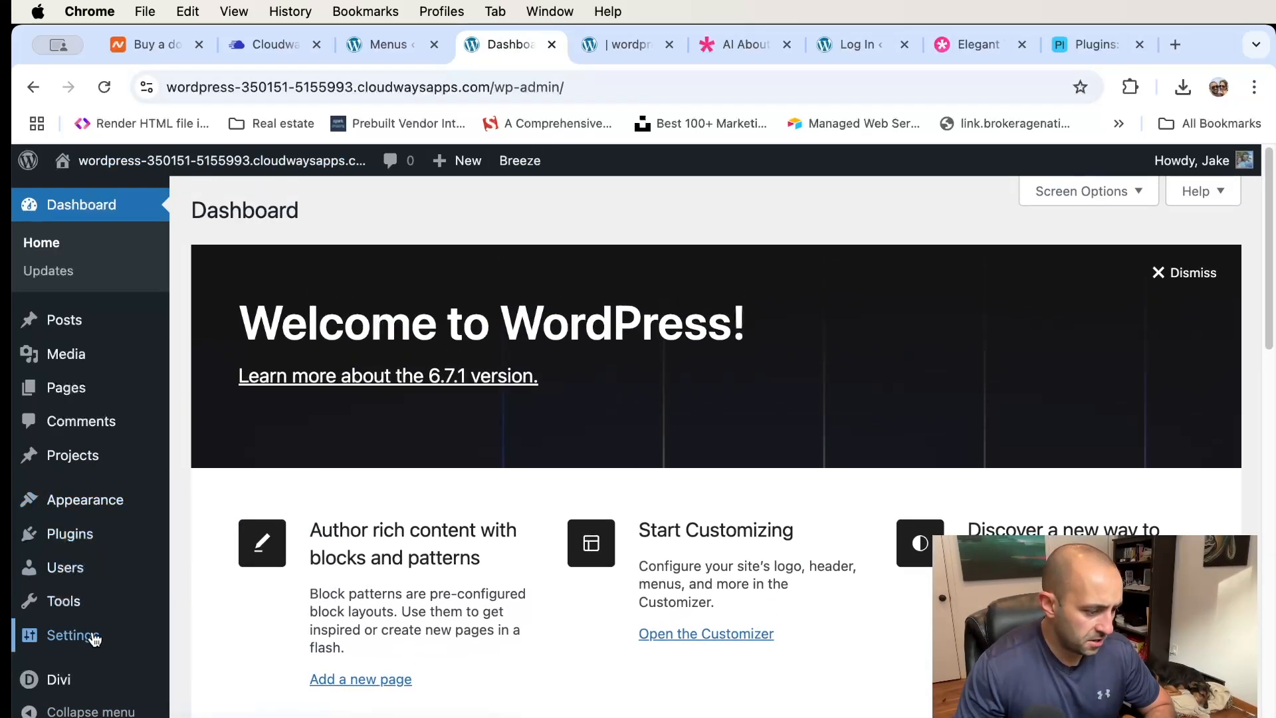
Set the homepage to display the static Home page in Reading settings and save the changes
mouse_move(95, 639)
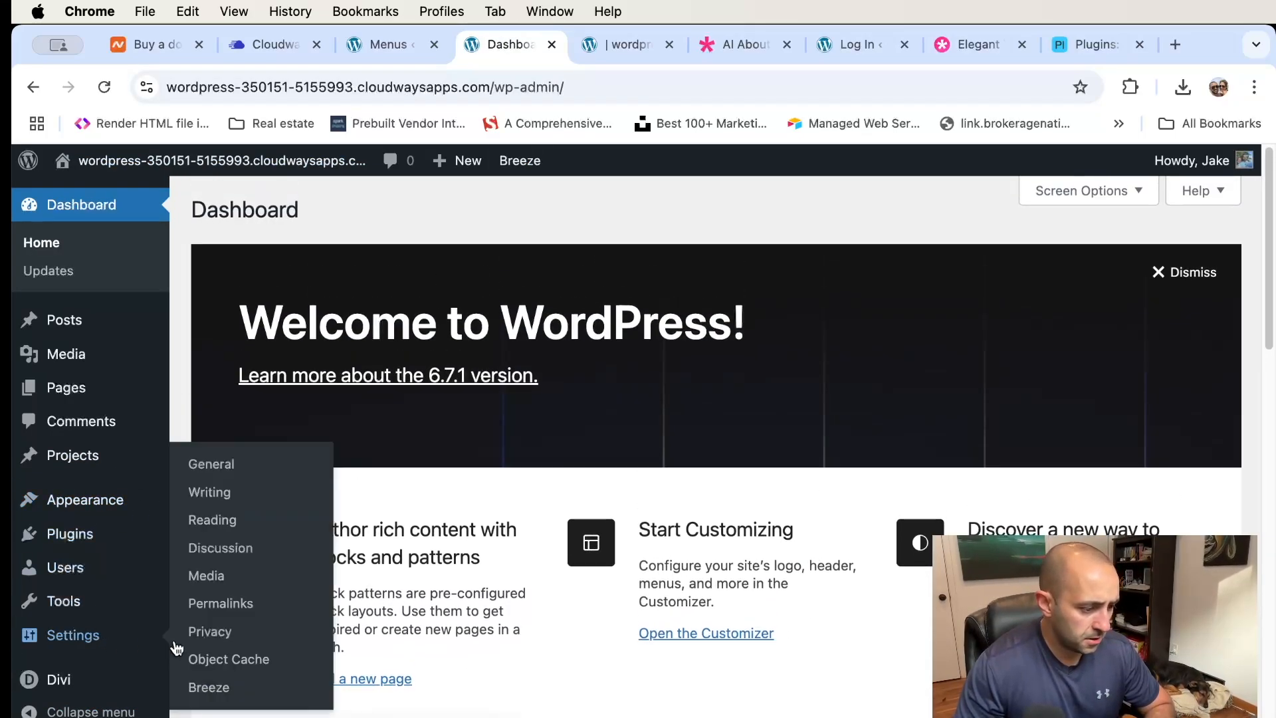
click(245, 462)
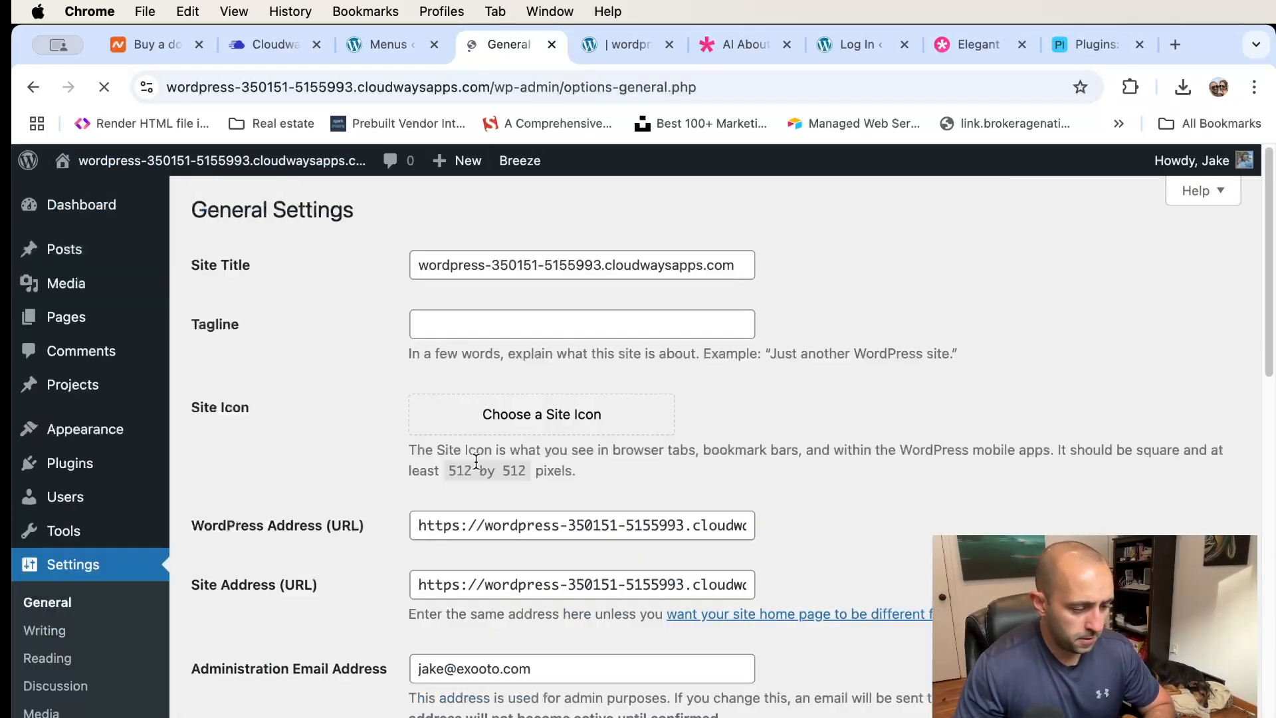
scroll(771, 329, down, 4)
scroll(775, 330, down, 12)
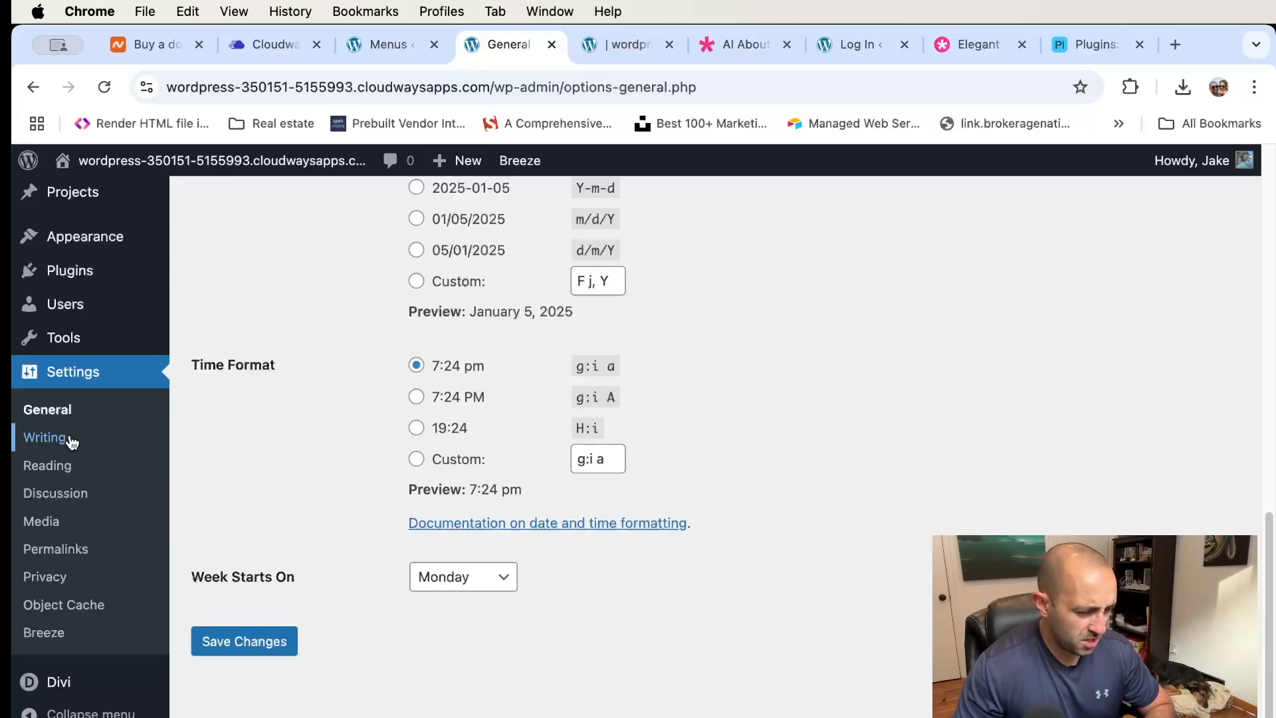
click(71, 465)
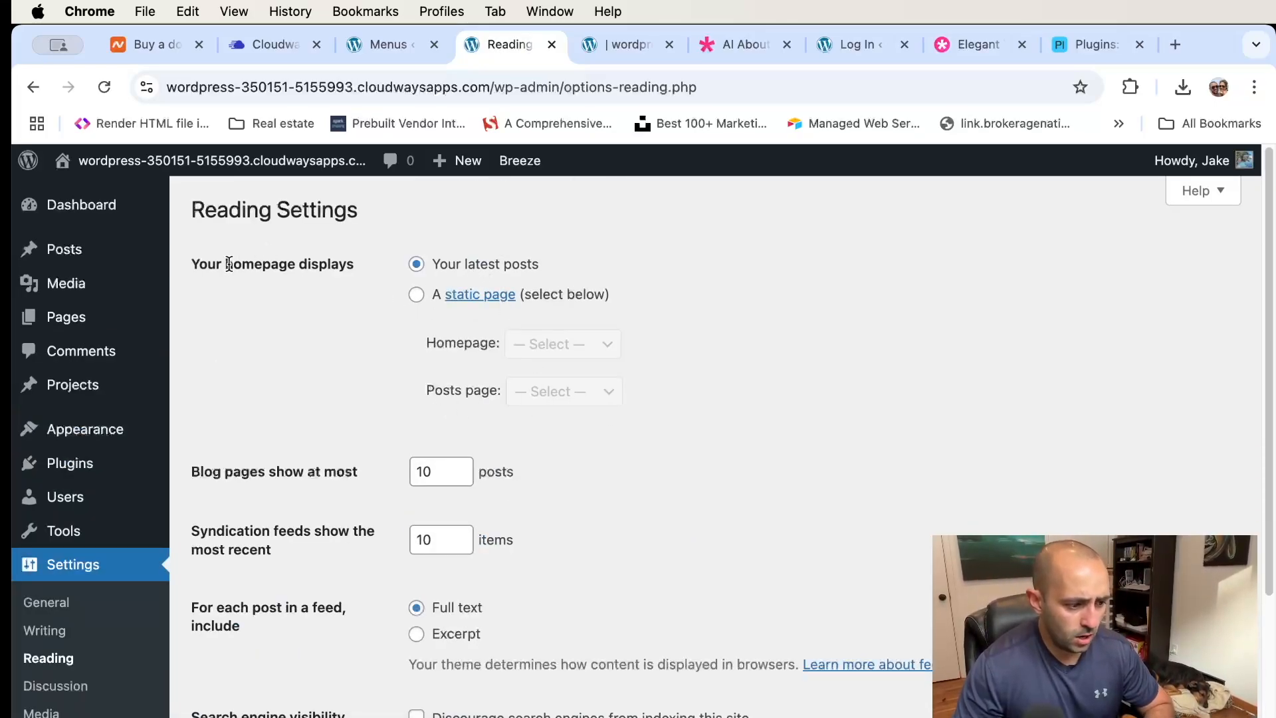
click(415, 295)
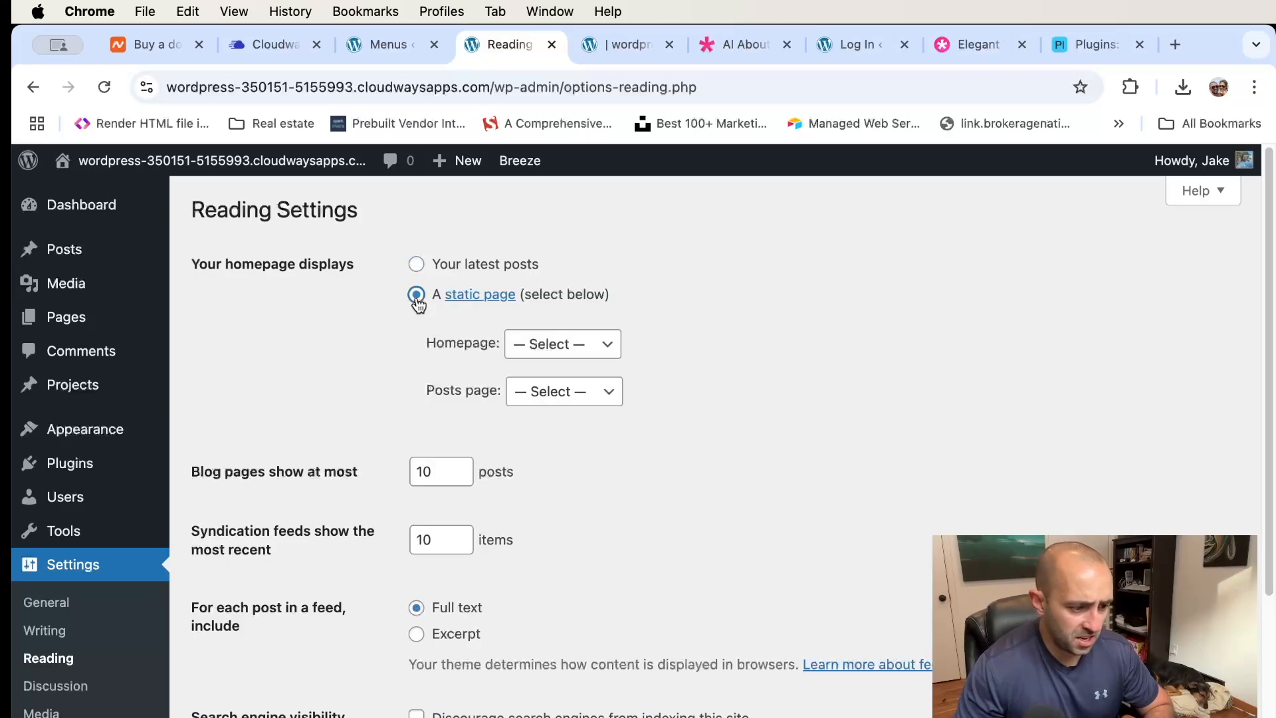
click(555, 343)
click(563, 399)
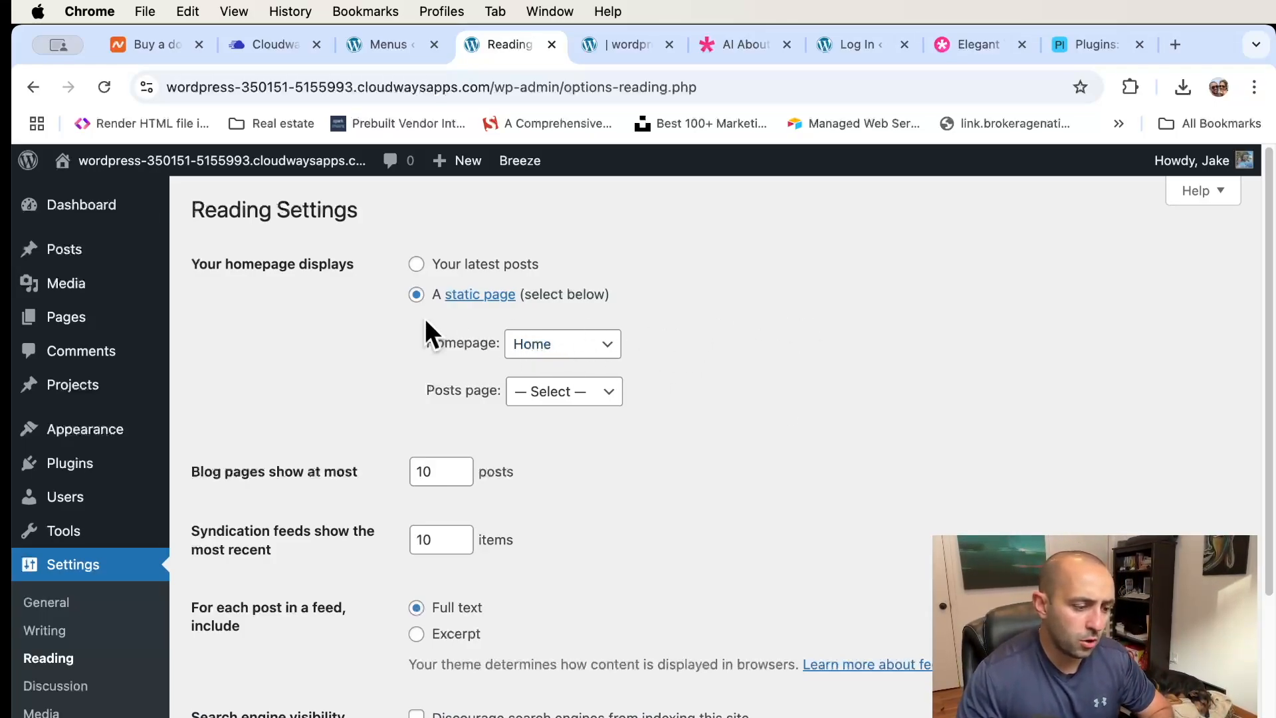
scroll(752, 401, down, 5)
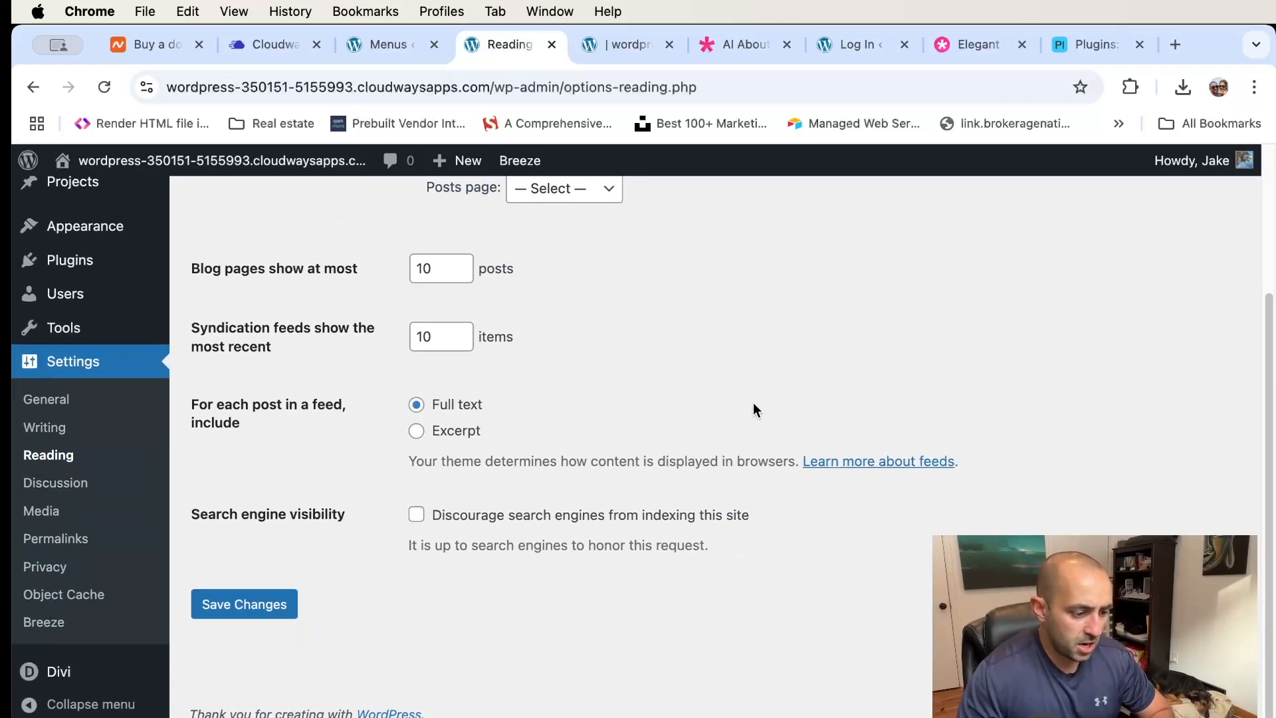
click(243, 623)
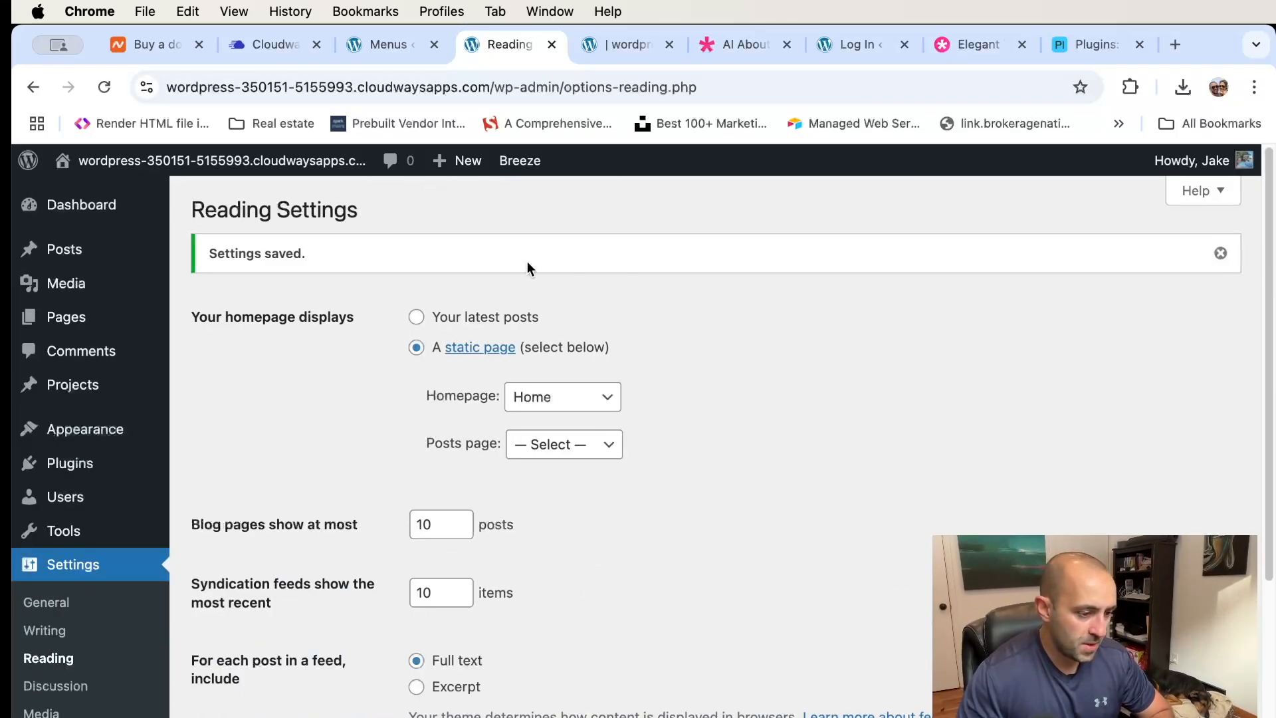
Visit the site's root address to check that the Home page now appears as the front page
click(138, 203)
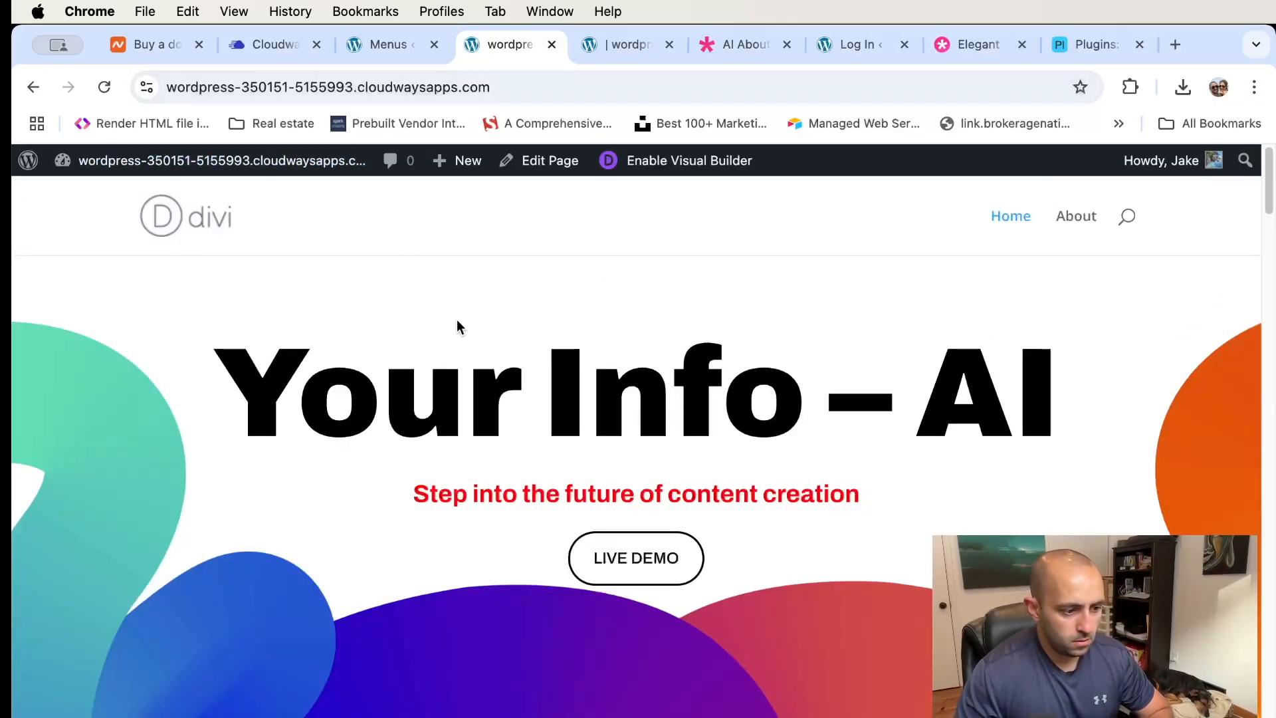
click(518, 87)
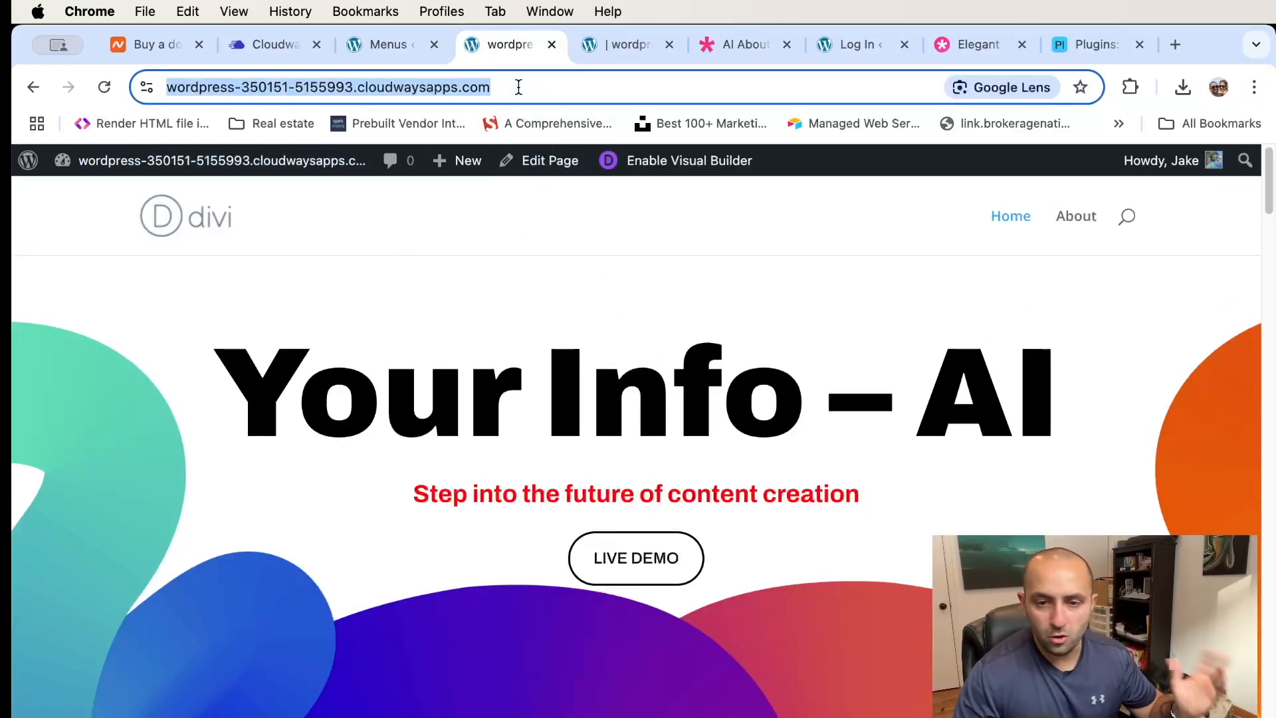
click(348, 89)
click(570, 82)
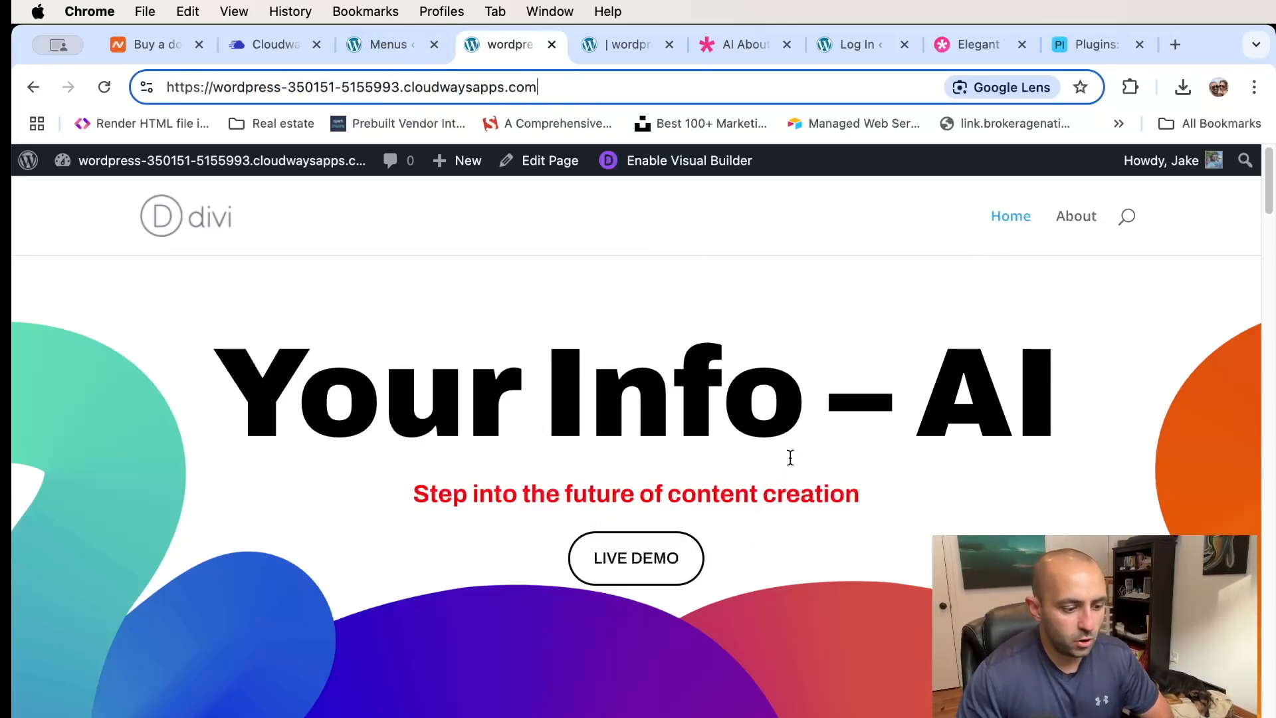
click(1077, 217)
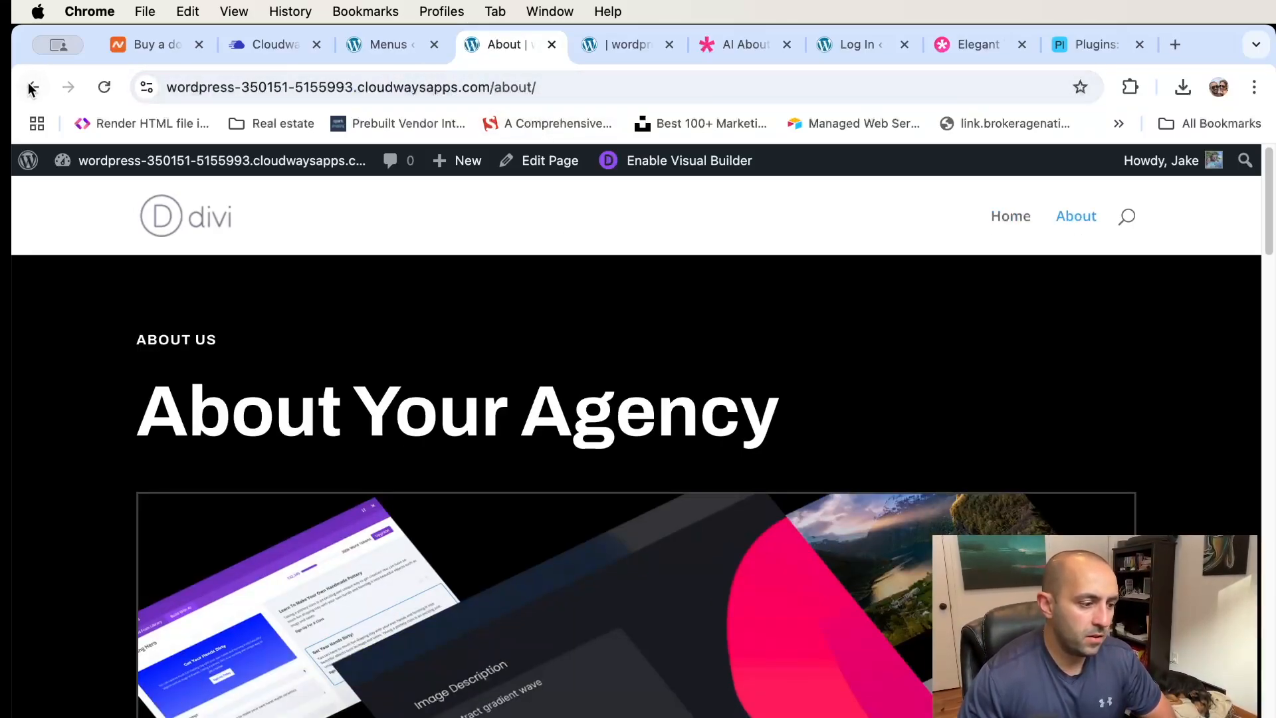
click(31, 87)
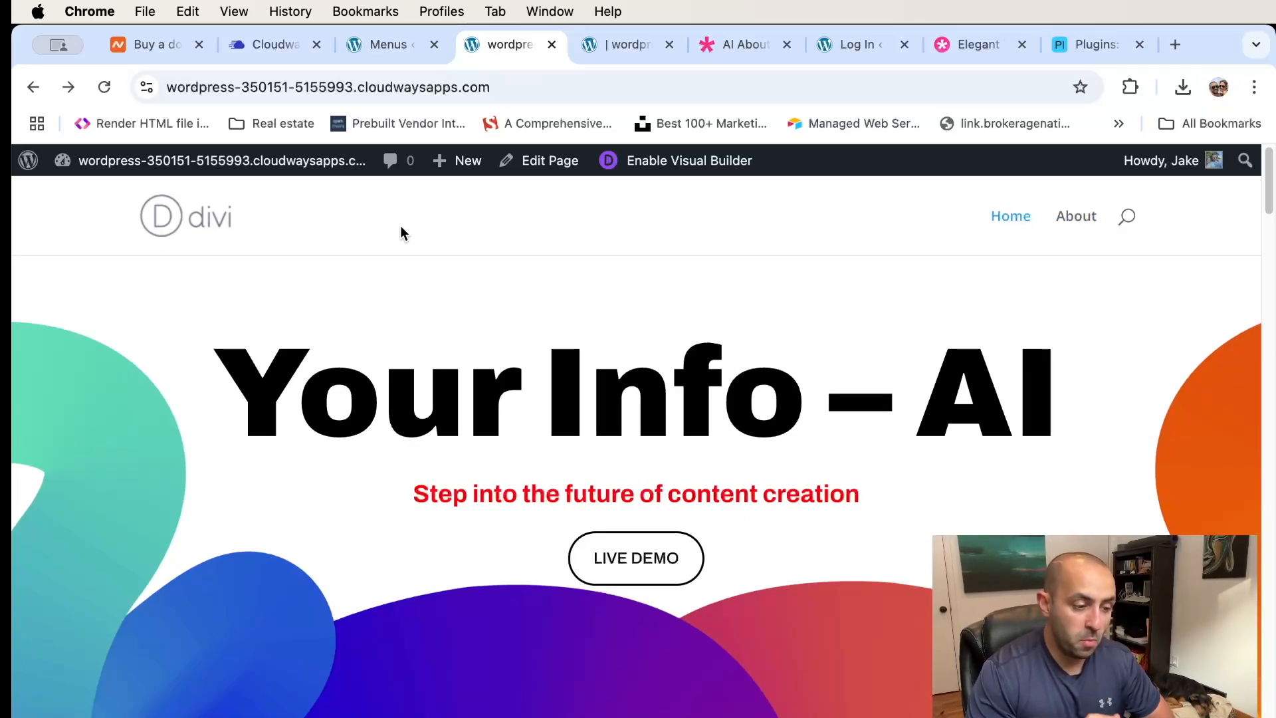
Switch to the Namecheap tab to view its Account menu, then return to the site's tab
click(541, 87)
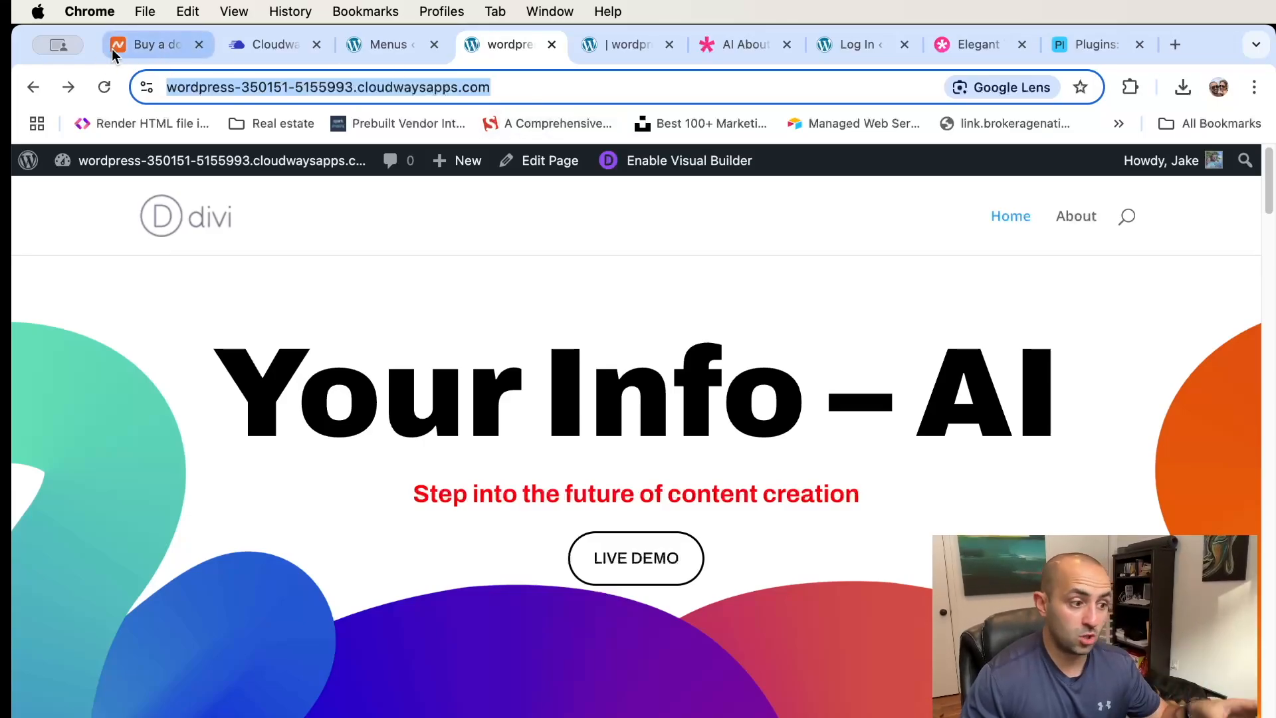
click(129, 49)
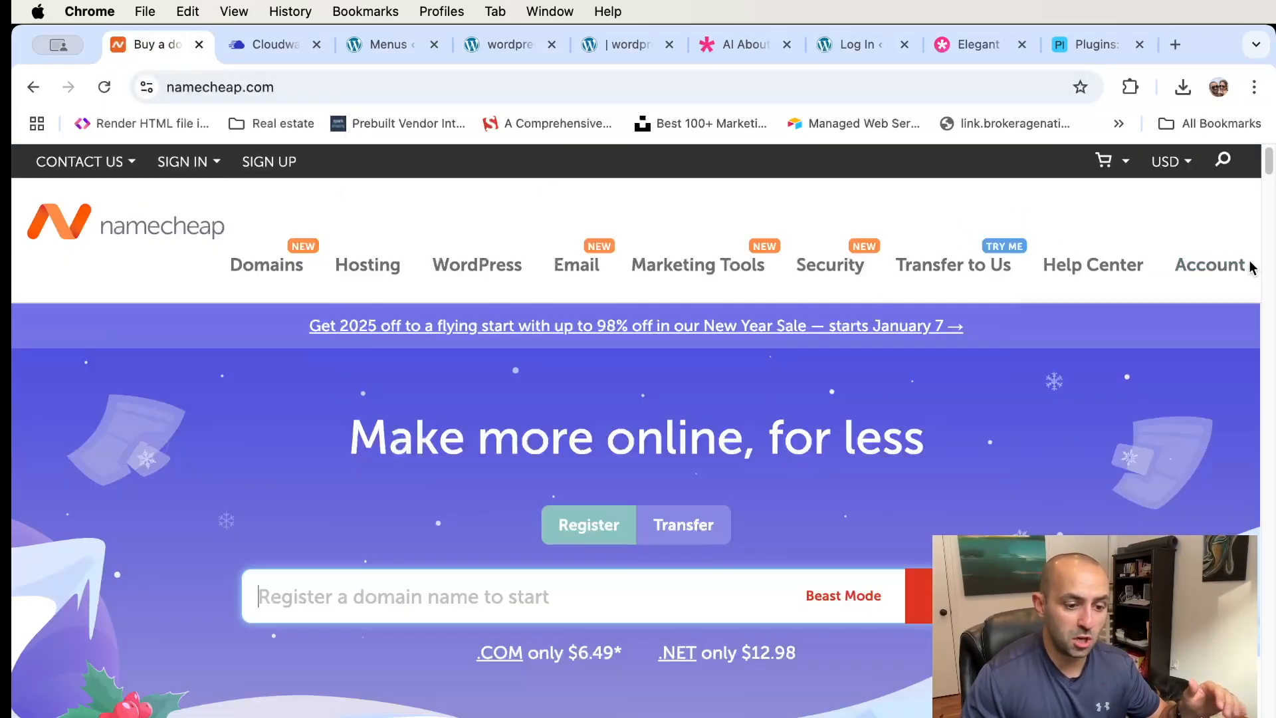
mouse_move(1223, 265)
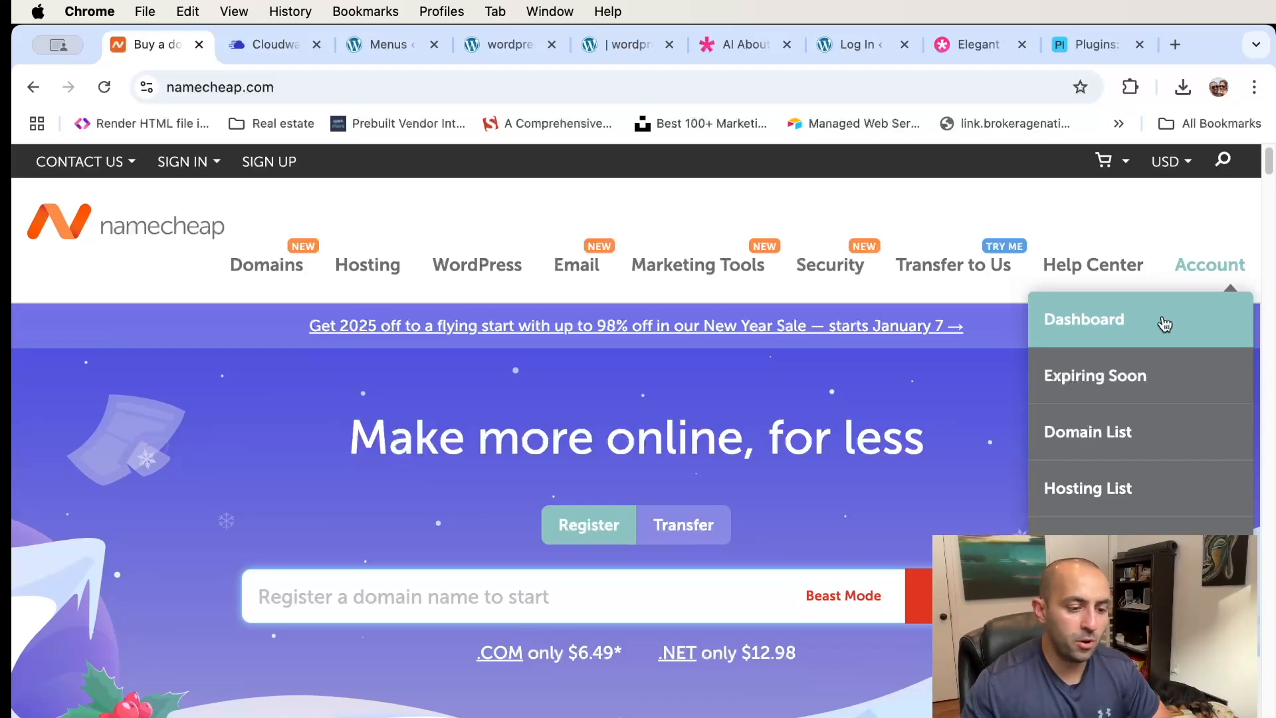
key(super+4)
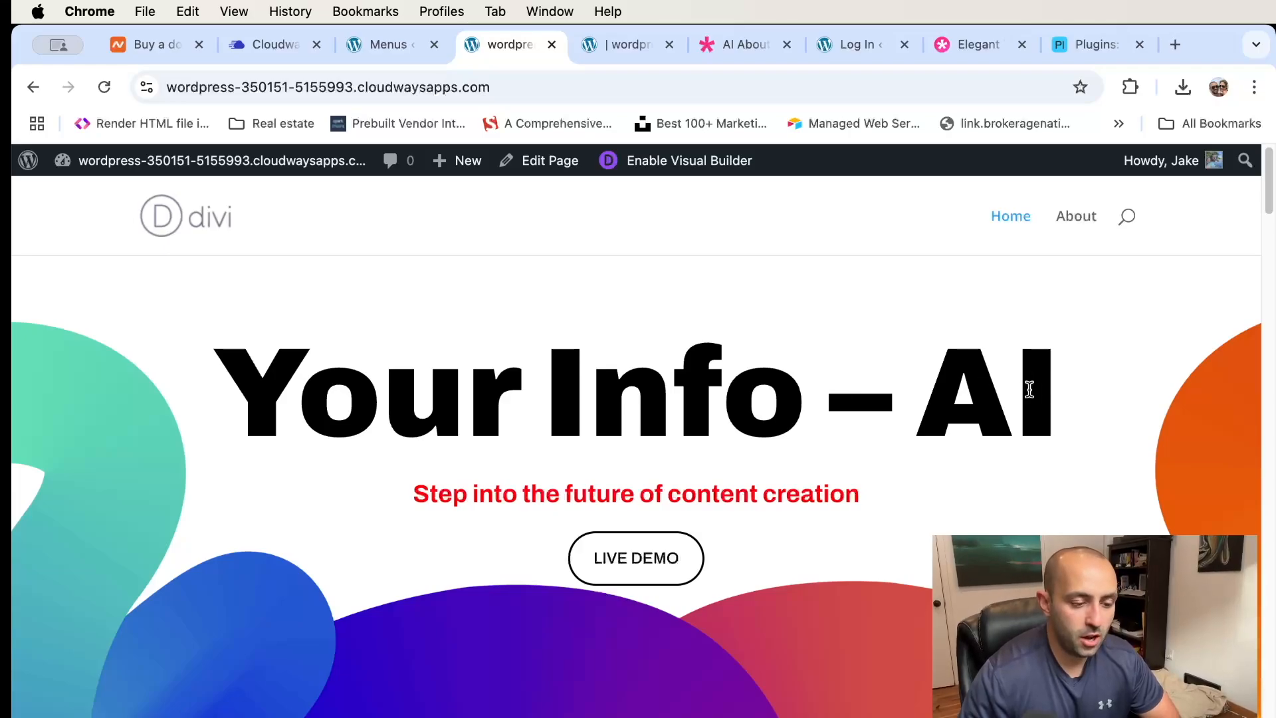
Scroll through the Home page on the front end to review its sections
scroll(767, 381, down, 10)
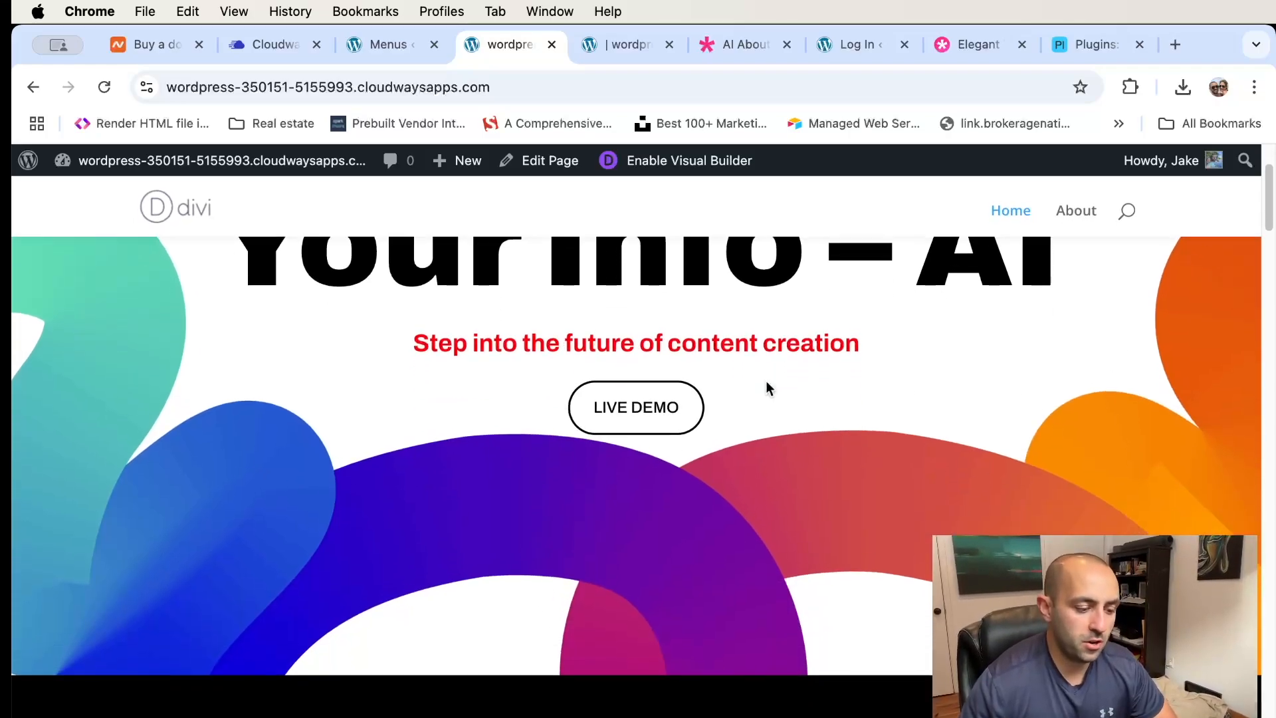
scroll(767, 380, down, 6)
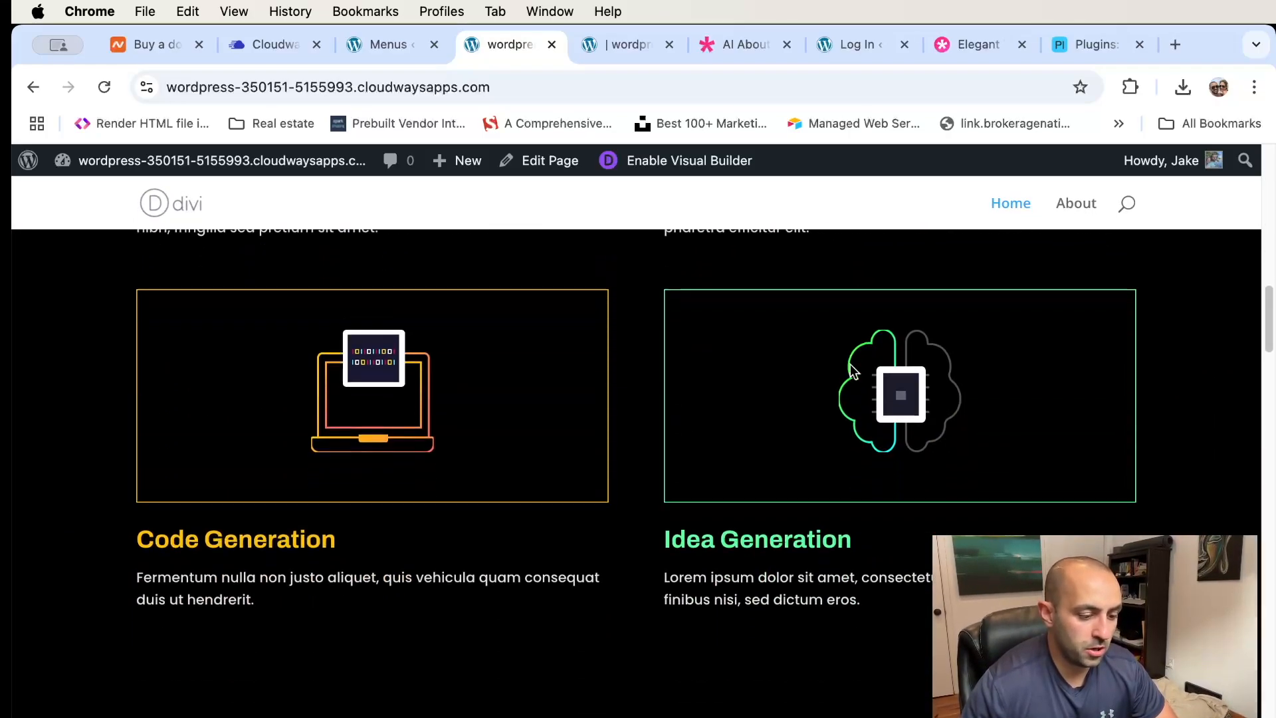
scroll(805, 460, down, 8)
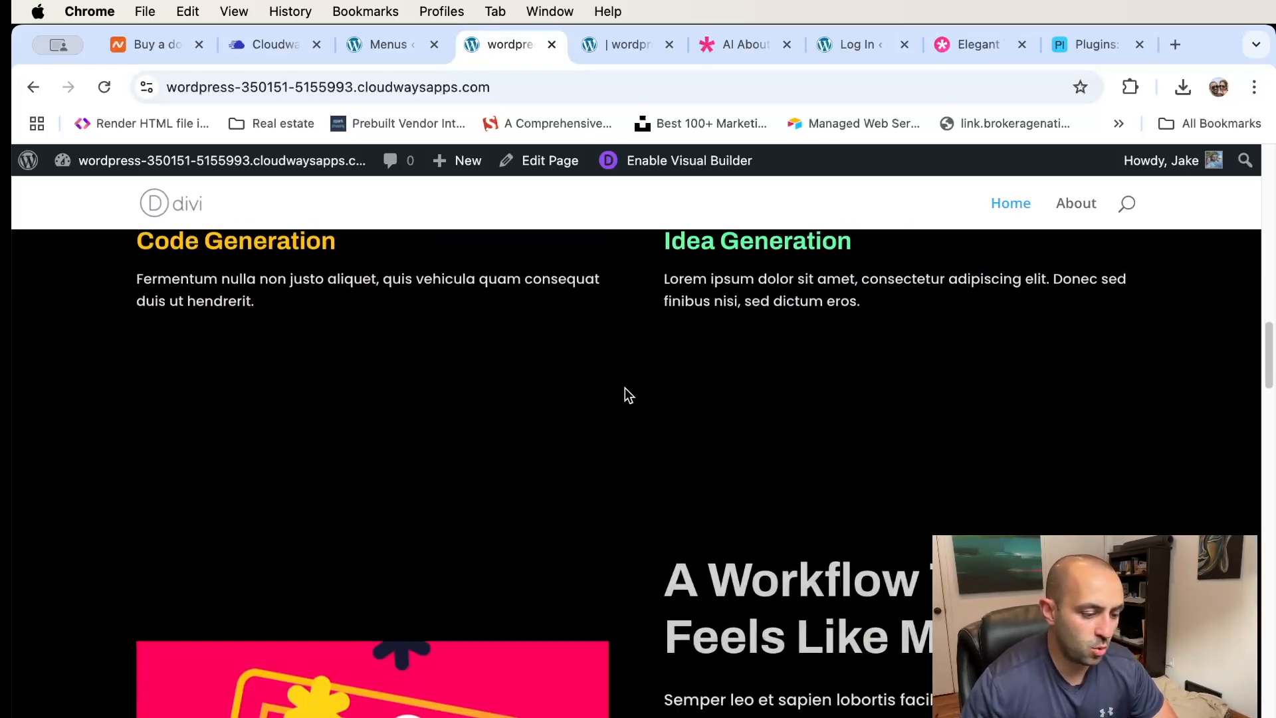
scroll(627, 400, down, 2)
scroll(837, 356, down, 5)
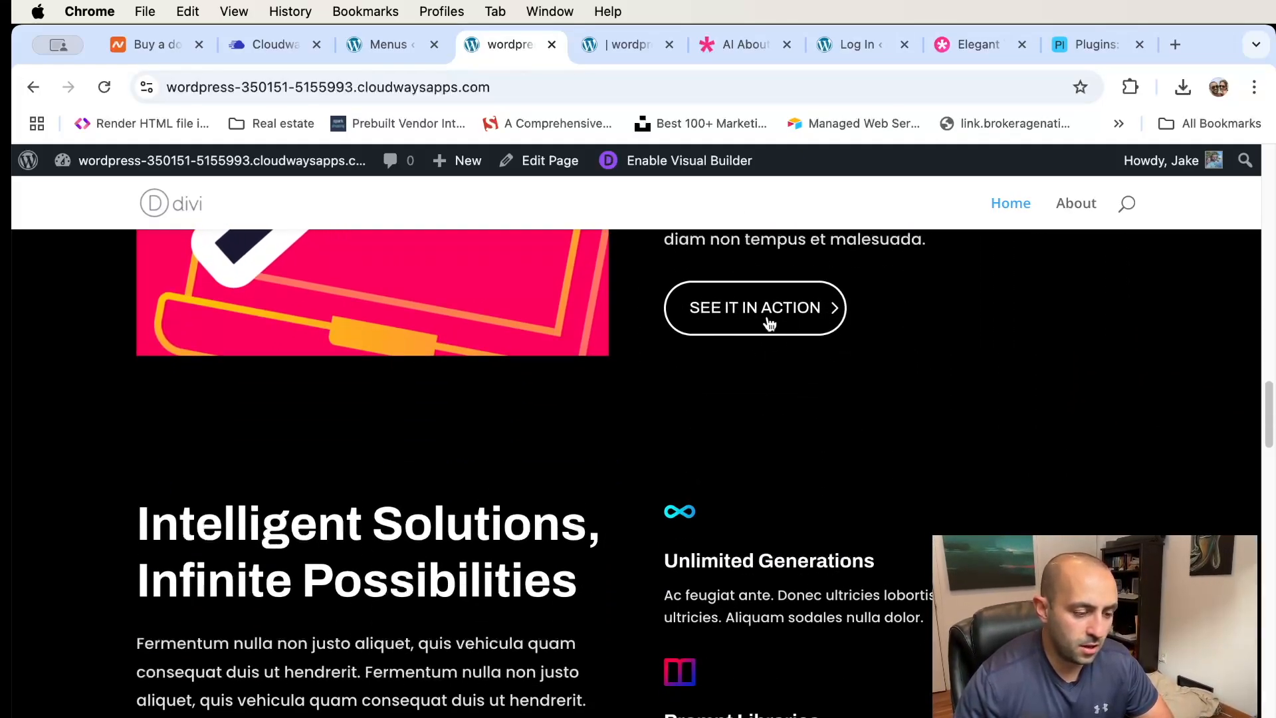
scroll(756, 402, down, 1)
scroll(751, 399, down, 10)
scroll(750, 396, up, 15)
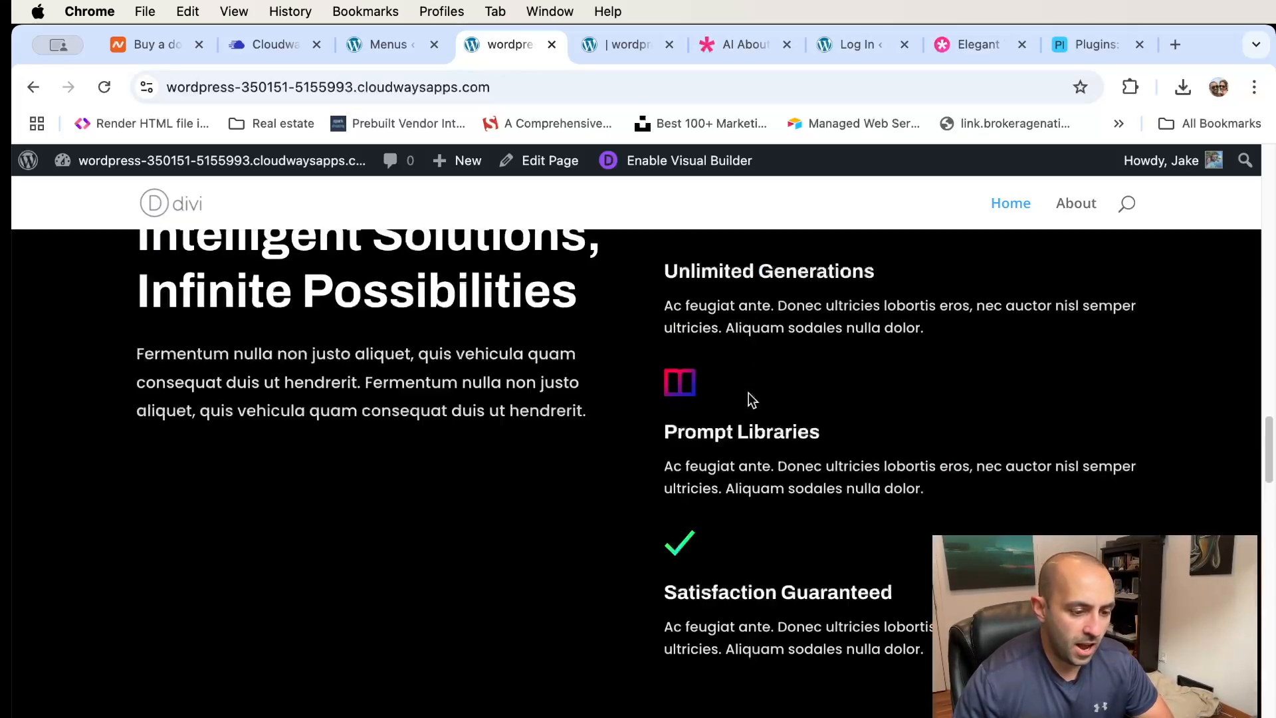
scroll(1043, 253, up, 10)
Open the About page from the site menu and scroll through its content
click(1070, 204)
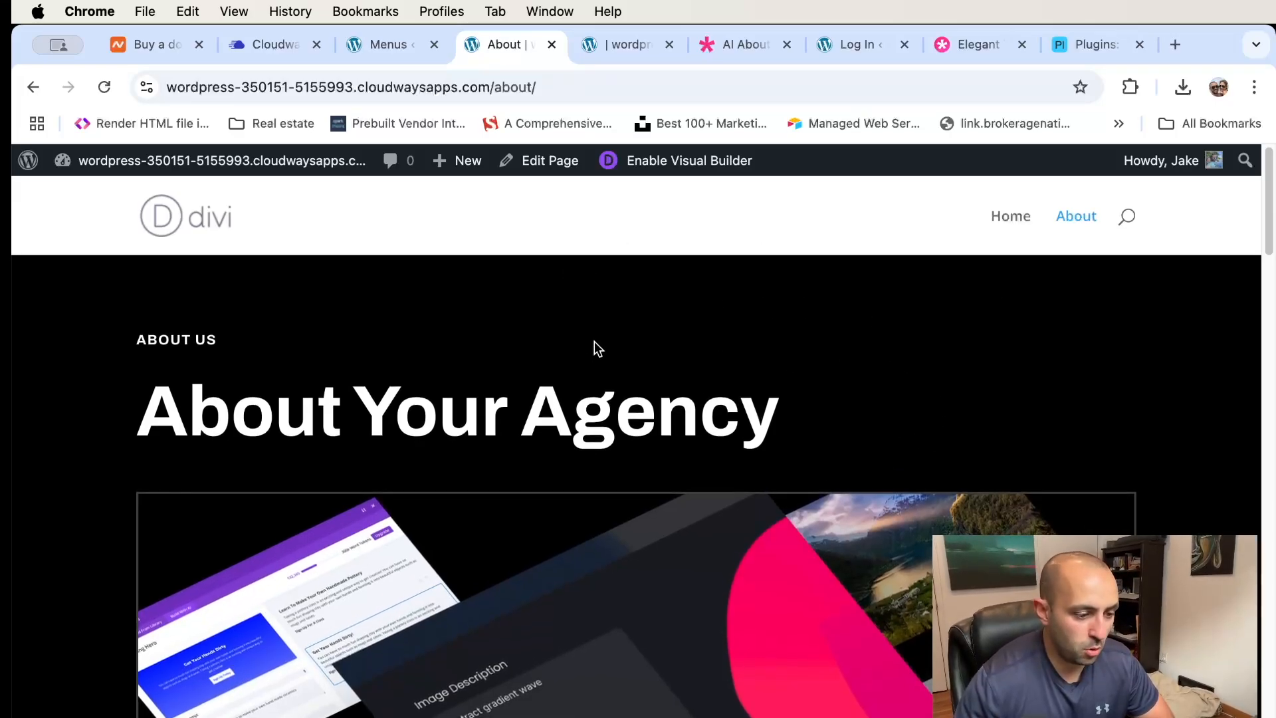
scroll(594, 341, down, 2)
scroll(594, 341, up, 2)
scroll(593, 342, down, 10)
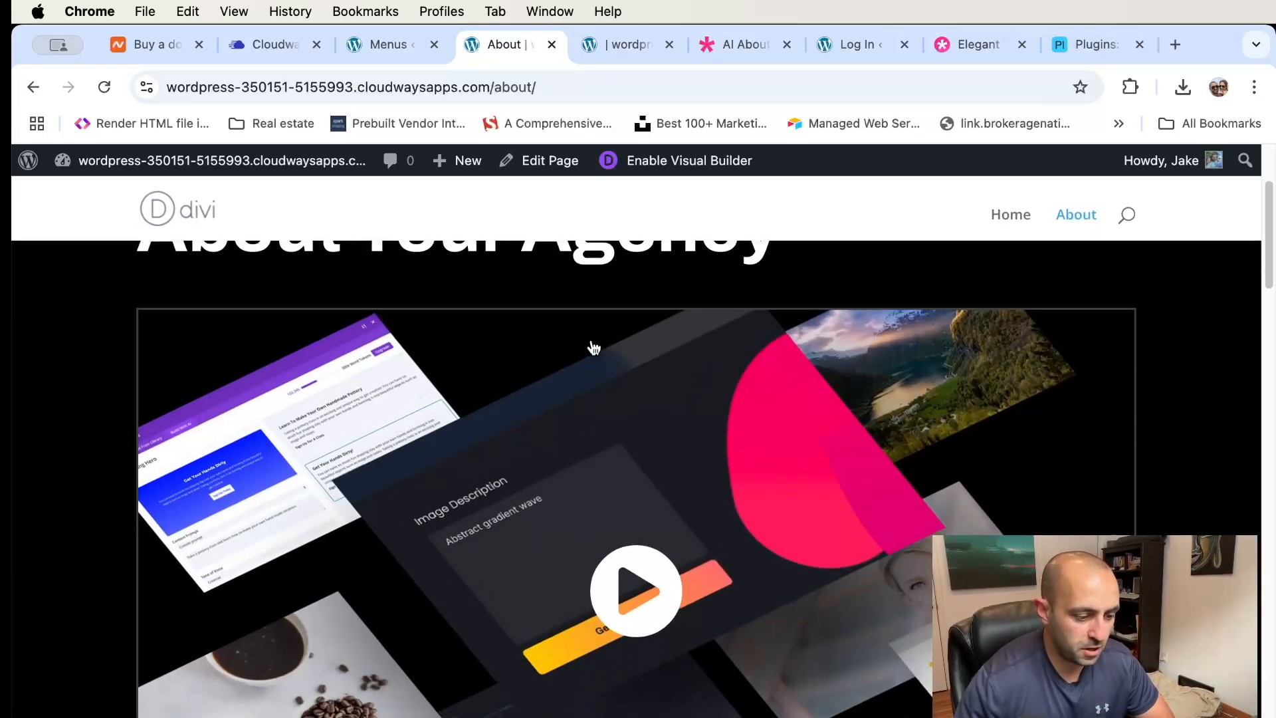
scroll(663, 423, down, 5)
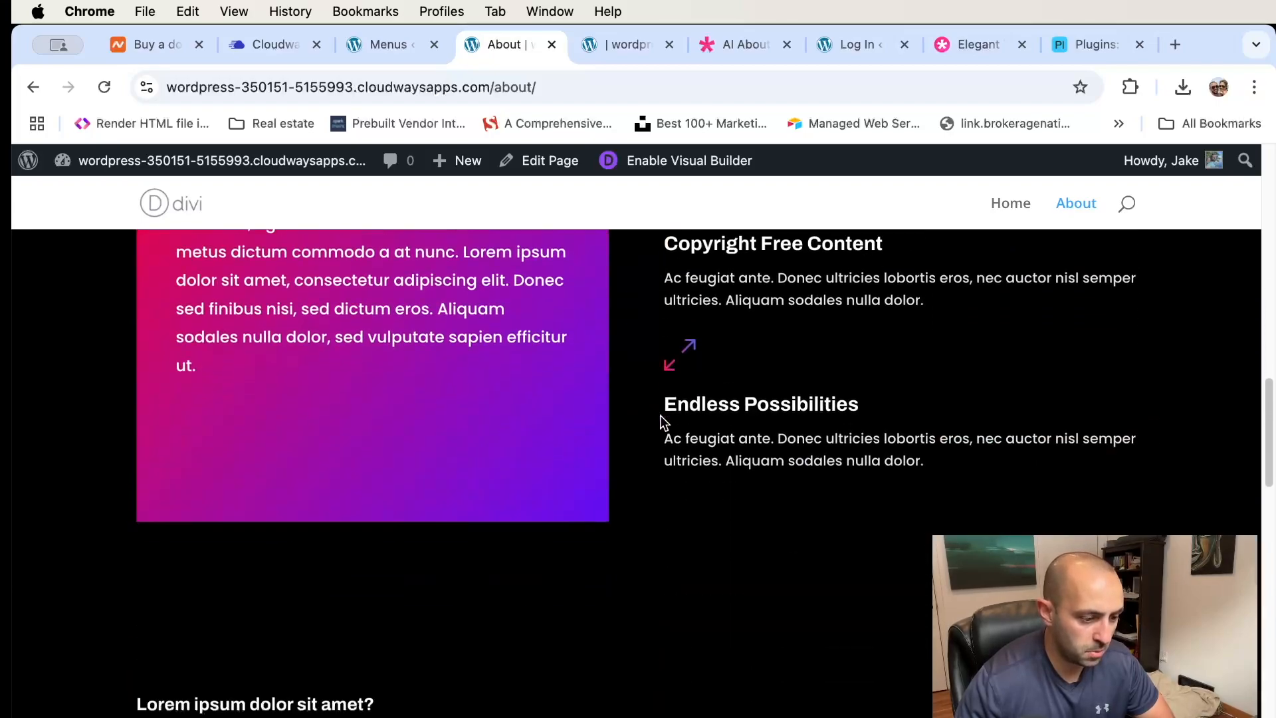
scroll(664, 416, up, 5)
drag(169, 413, 350, 642)
scroll(449, 606, down, 10)
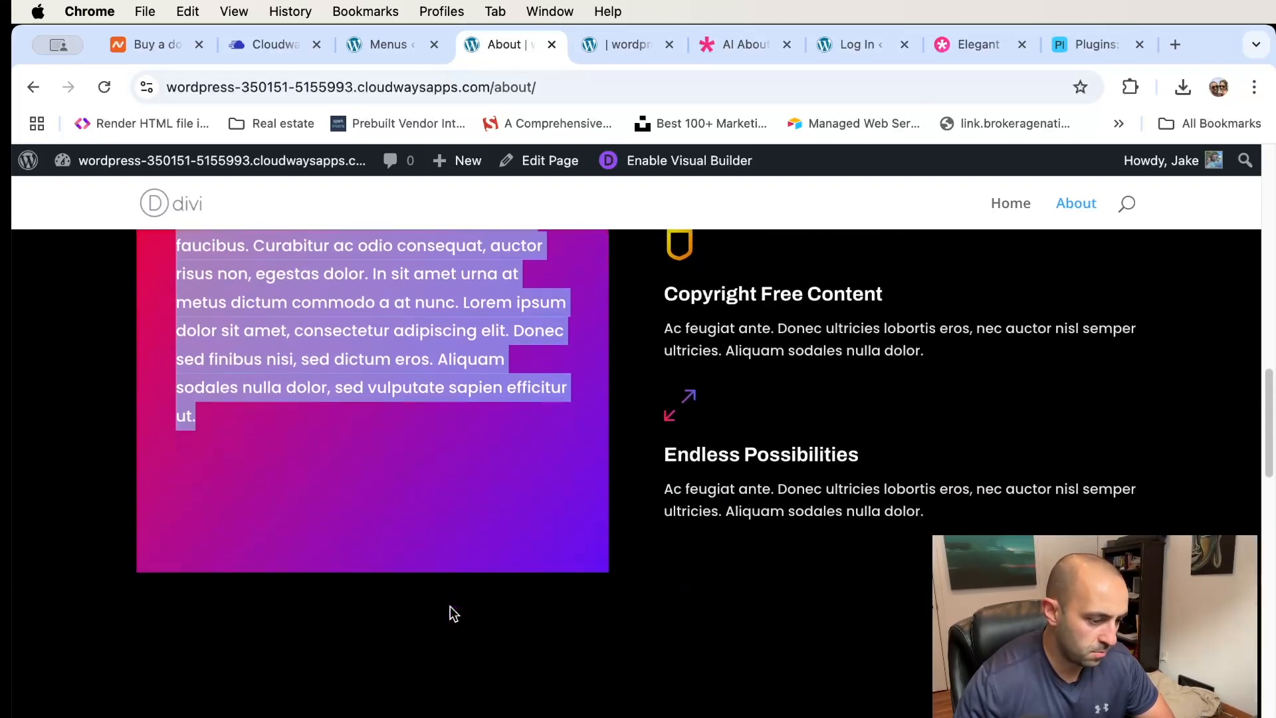
scroll(723, 396, down, 5)
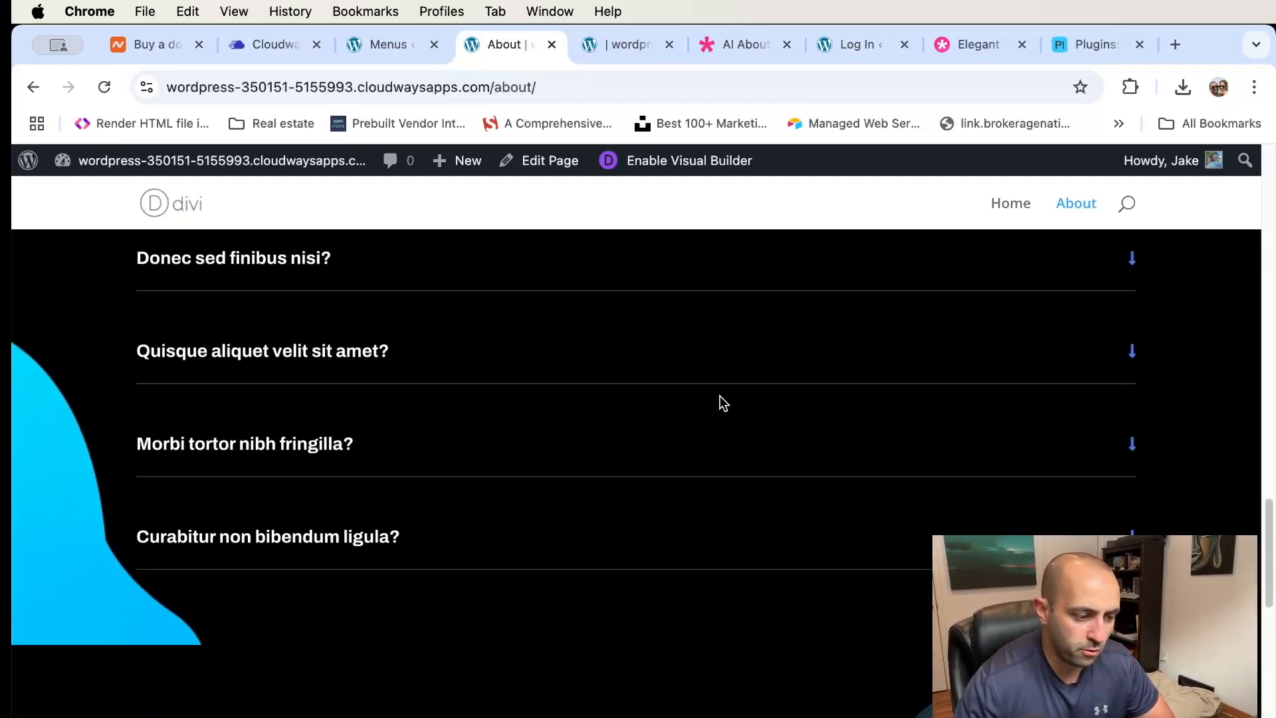
scroll(720, 396, up, 3)
Expand several FAQ toggles on the About page and scroll back to the top
click(240, 432)
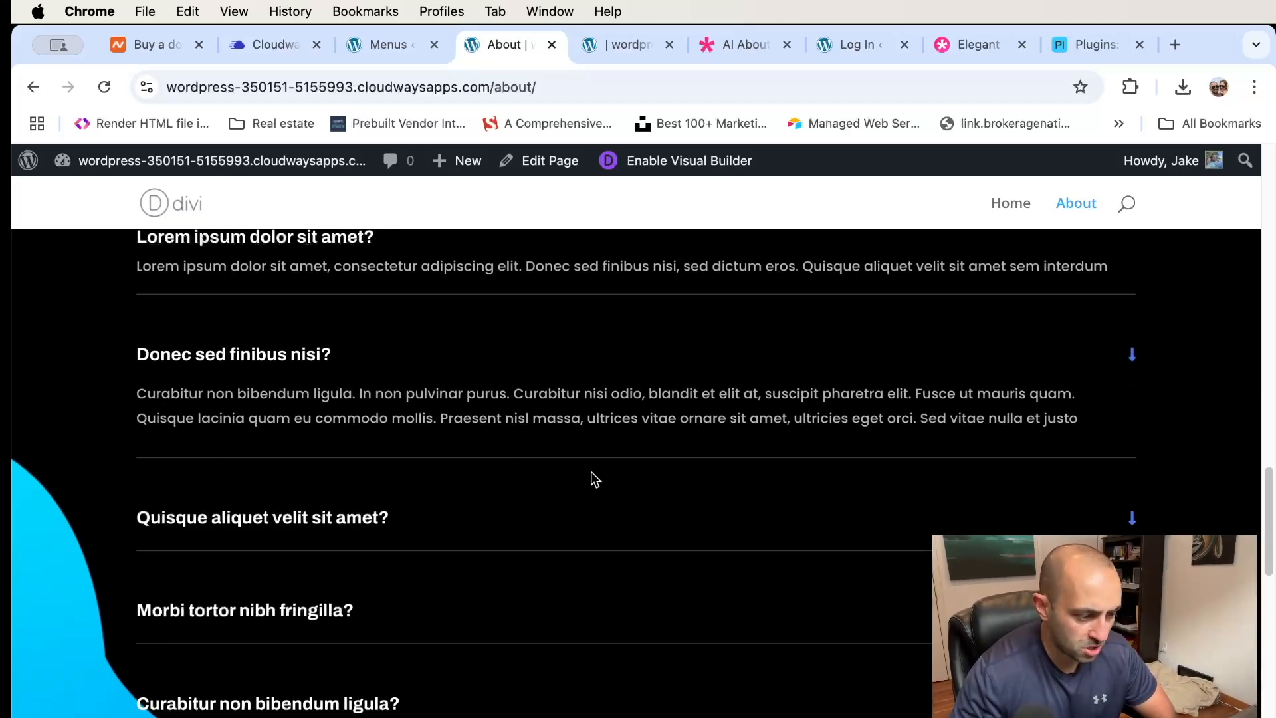
click(330, 517)
click(286, 447)
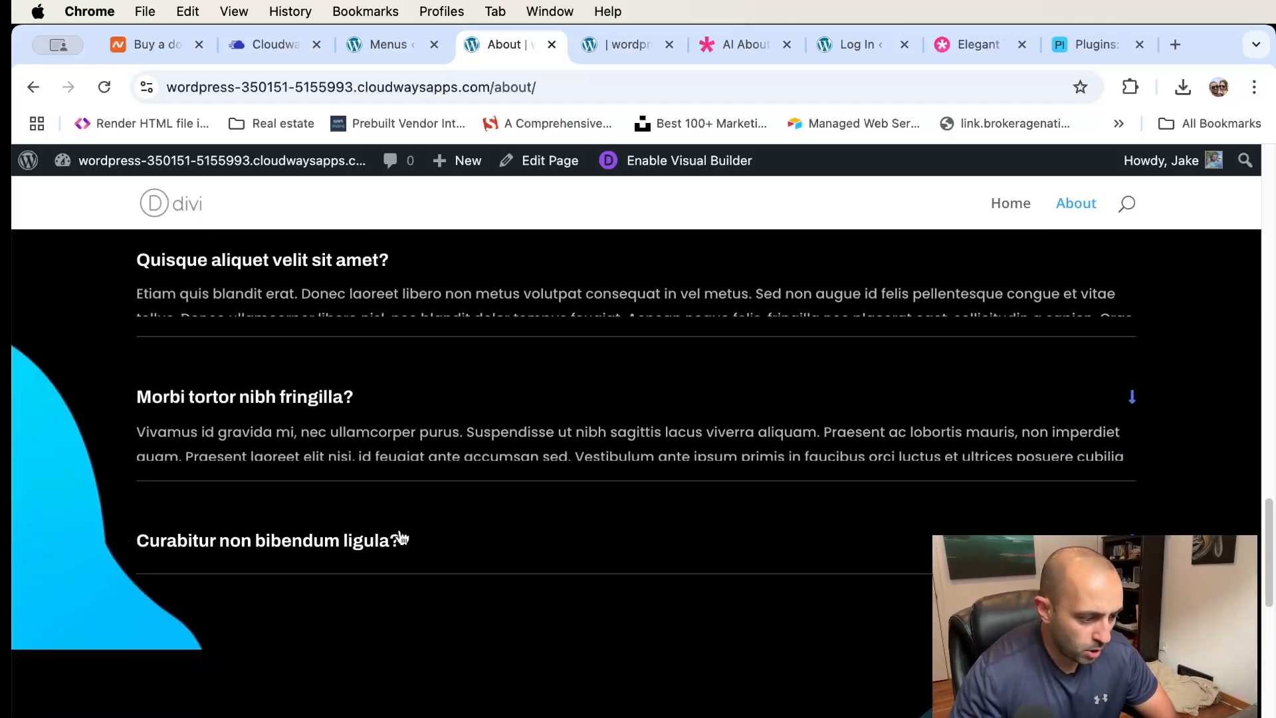
scroll(864, 472, up, 4)
scroll(896, 481, up, 15)
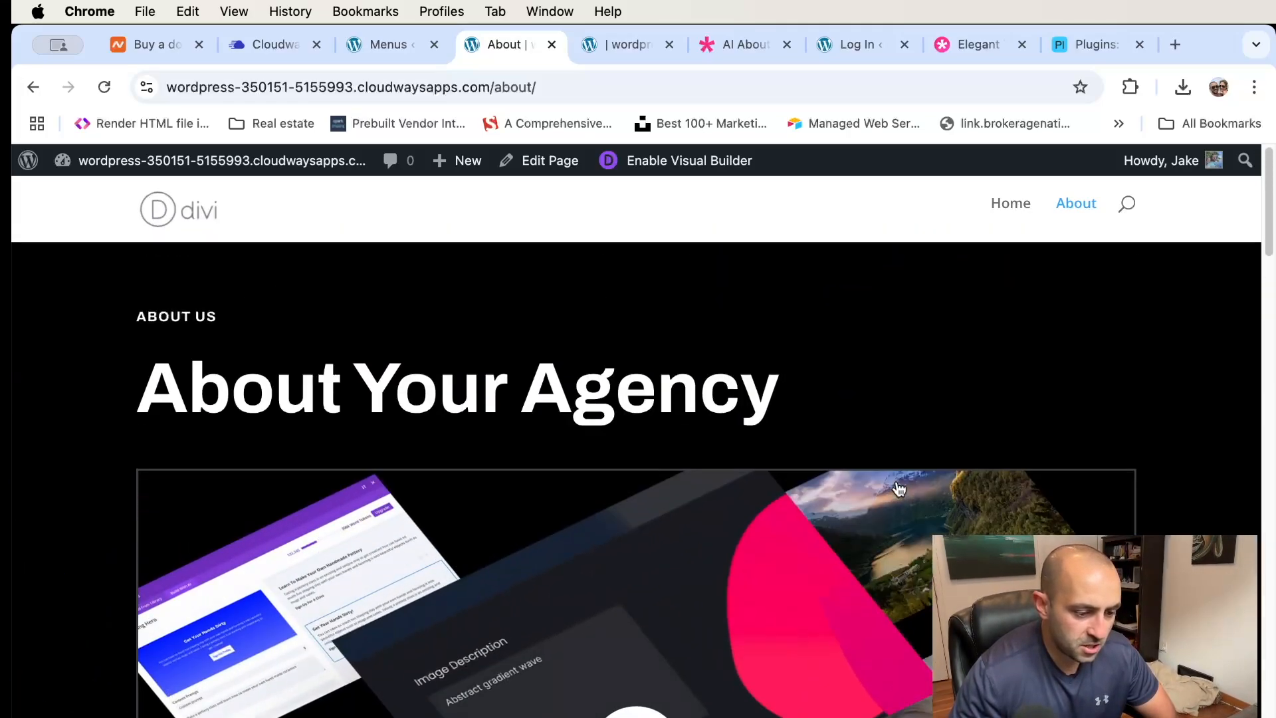